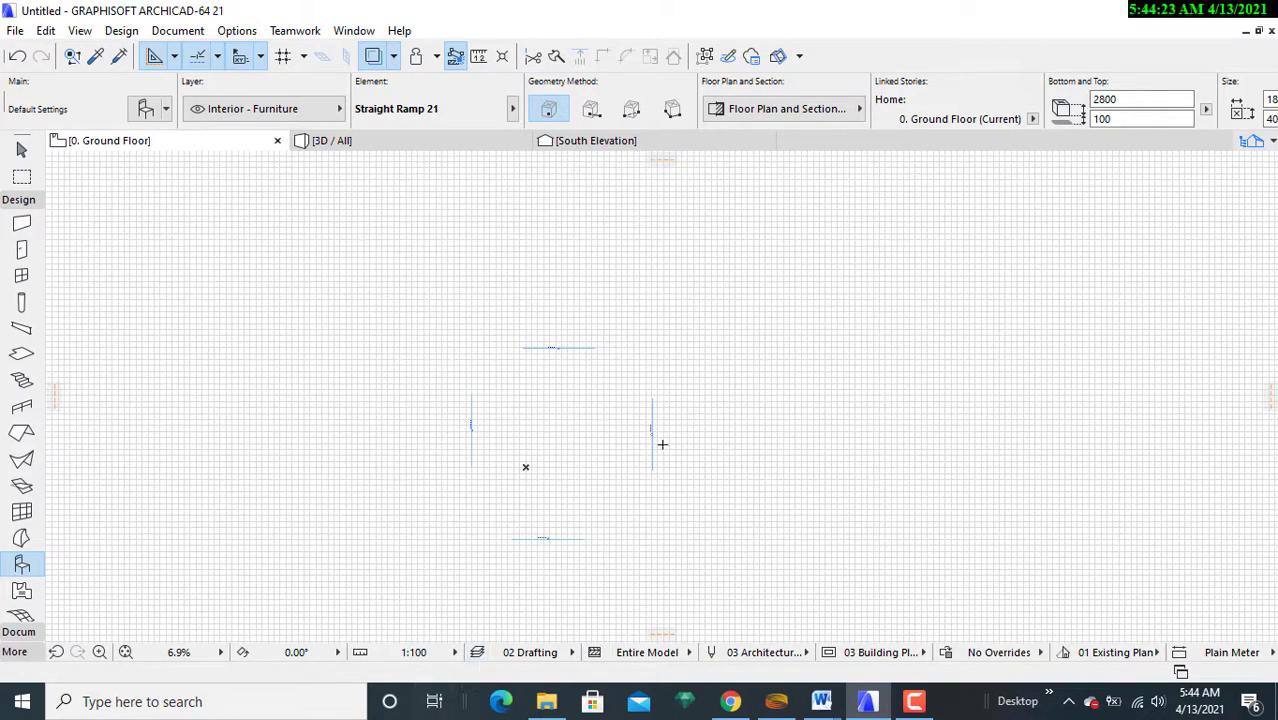
# - Move the East, North, West and South elevation markers outward to enlarge the area between them
pyautogui.press('Escape')
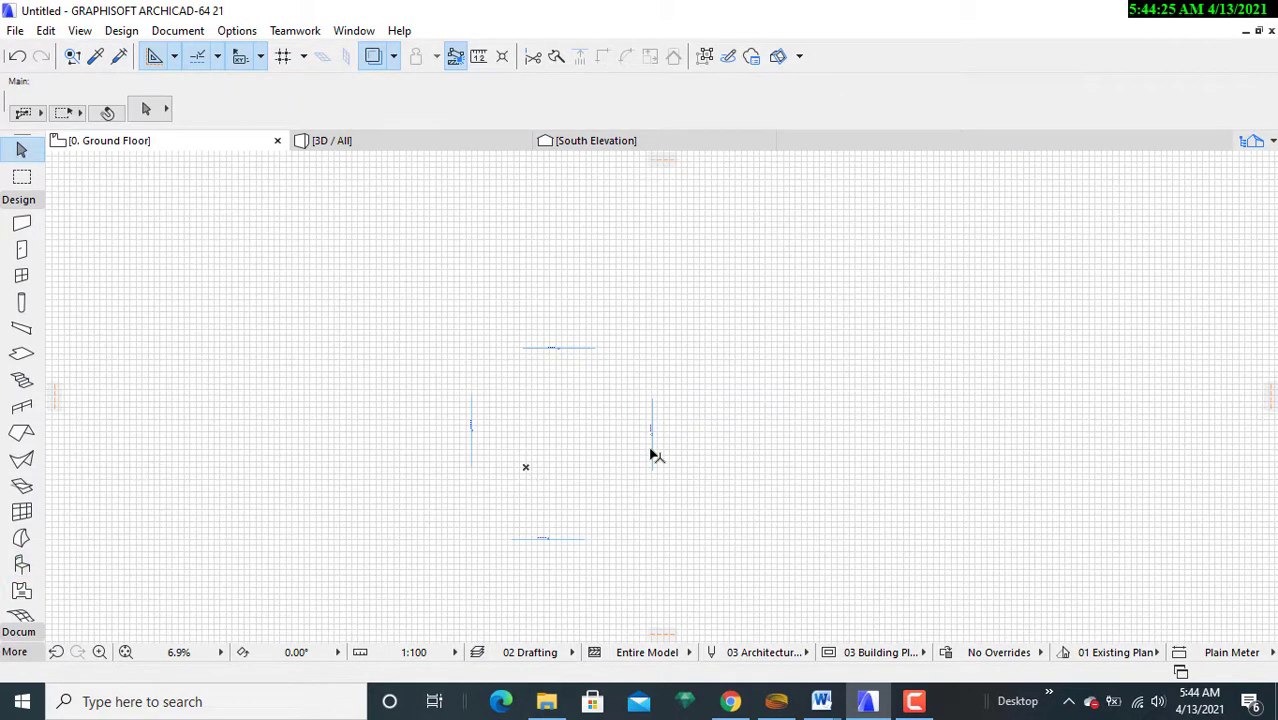
pyautogui.moveTo(652, 451); pyautogui.dragTo(799, 452)
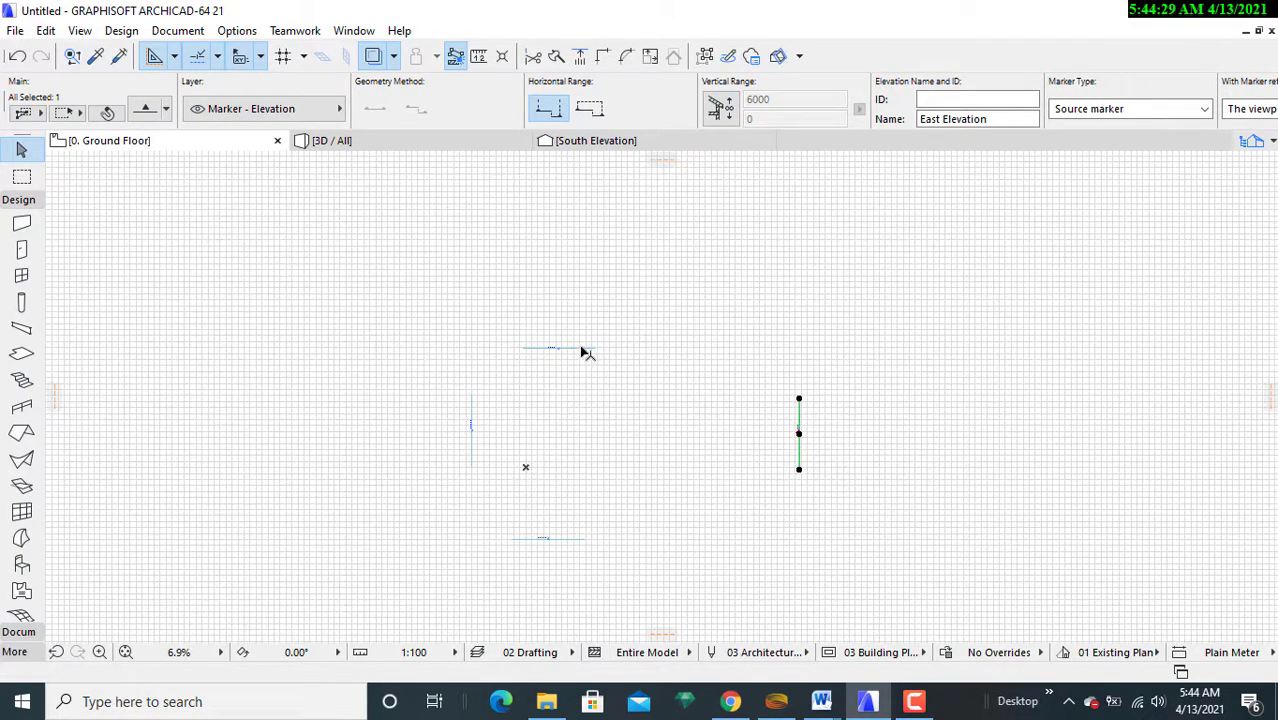
pyautogui.moveTo(585, 353); pyautogui.dragTo(594, 245)
pyautogui.moveTo(473, 454); pyautogui.dragTo(324, 446)
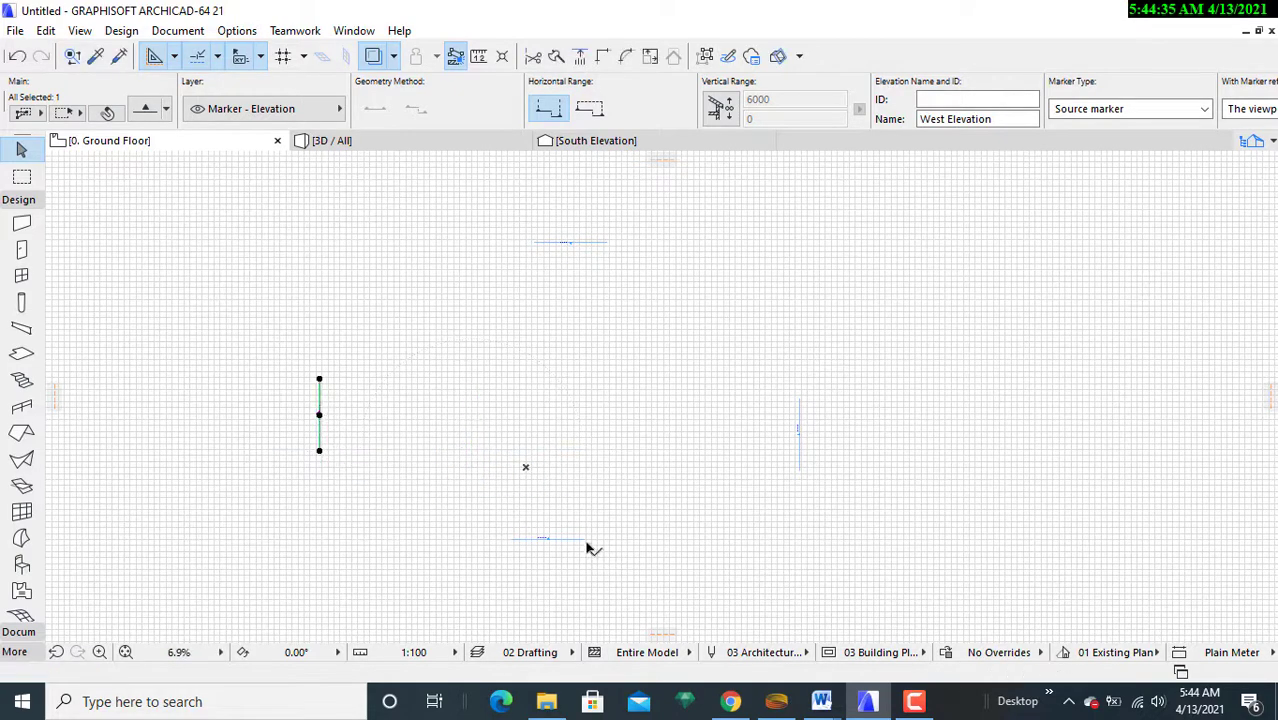
pyautogui.moveTo(586, 540)
pyautogui.mouseDown()
pyautogui.moveTo(585, 605)
pyautogui.moveTo(592, 615)
pyautogui.moveTo(625, 592)
pyautogui.moveTo(612, 606)
pyautogui.mouseUp()
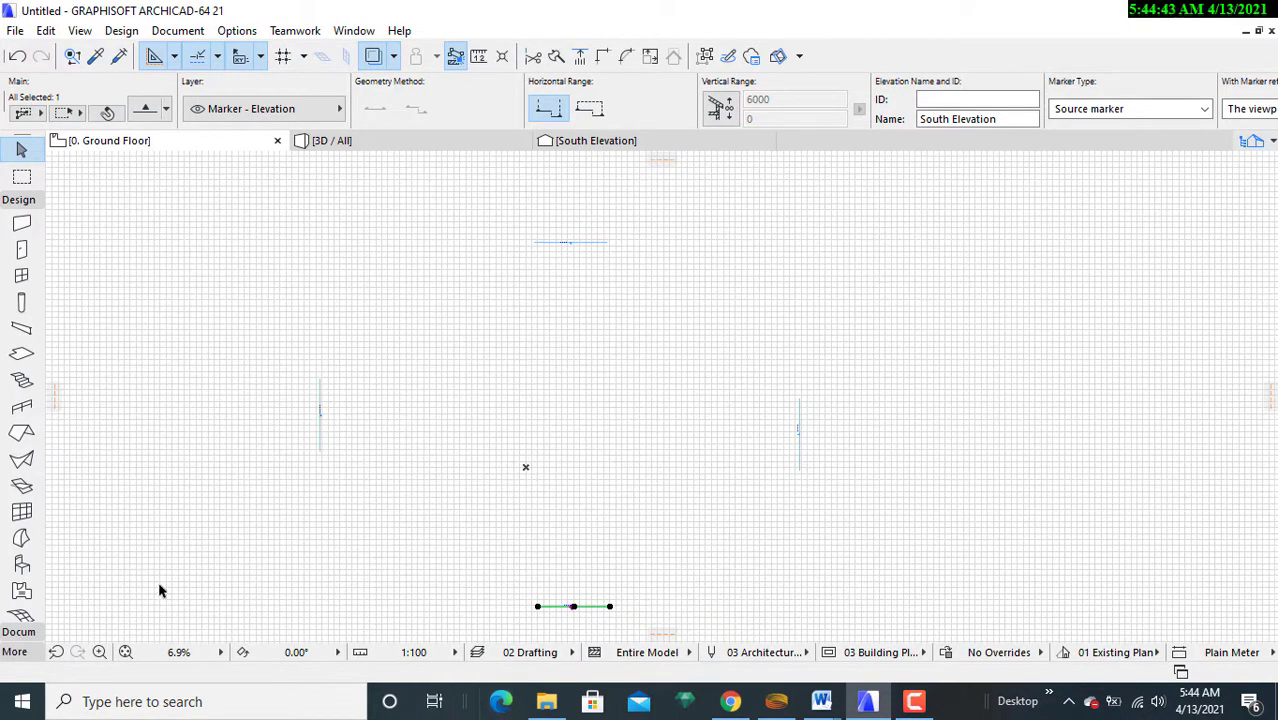
# - Draw a rectangular Generic Slab/Roof slab in the middle of the area between the elevation markers
pyautogui.click(20, 358)
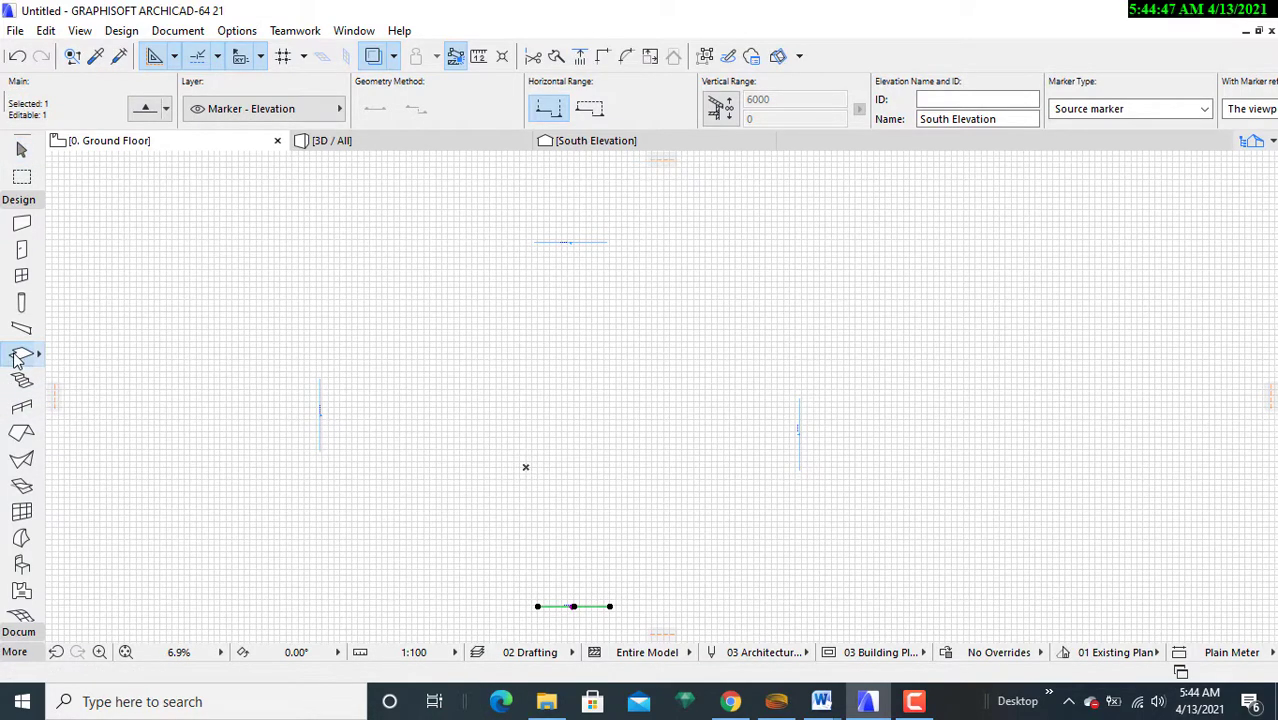
pyautogui.click(20, 358)
pyautogui.click(167, 112)
pyautogui.press('Escape')
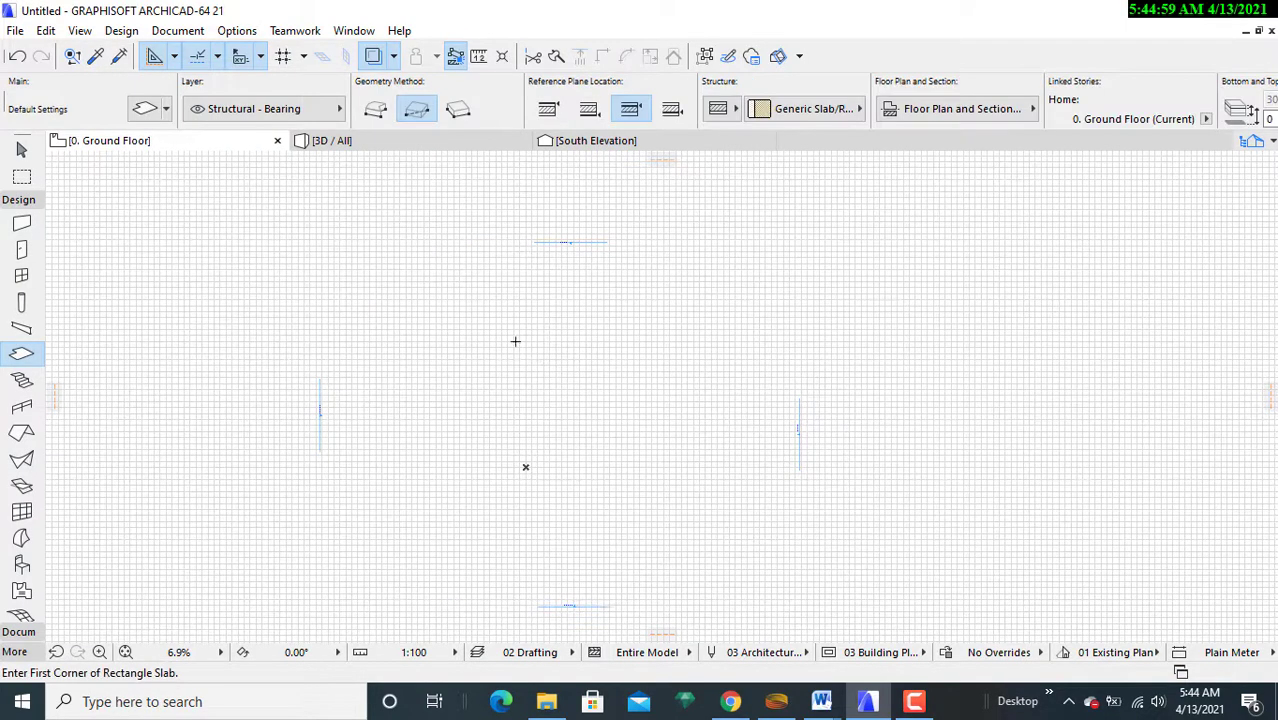
pyautogui.click(484, 320)
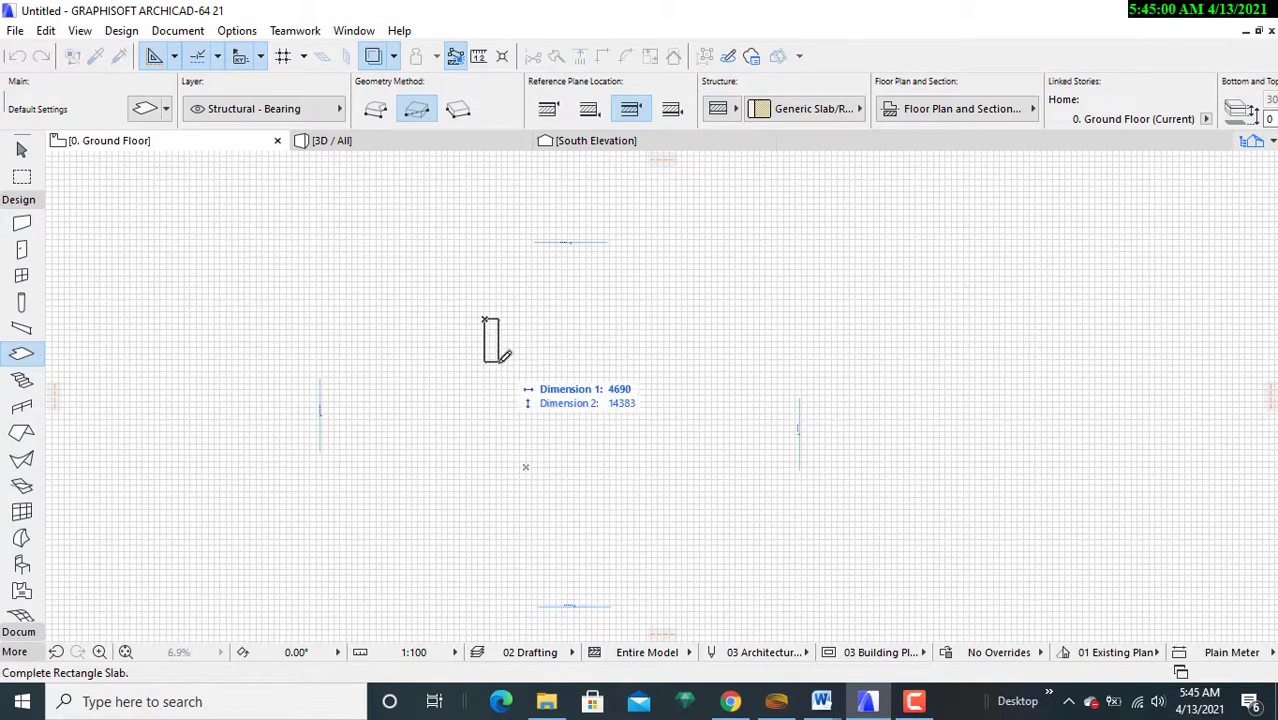
pyautogui.click(640, 419)
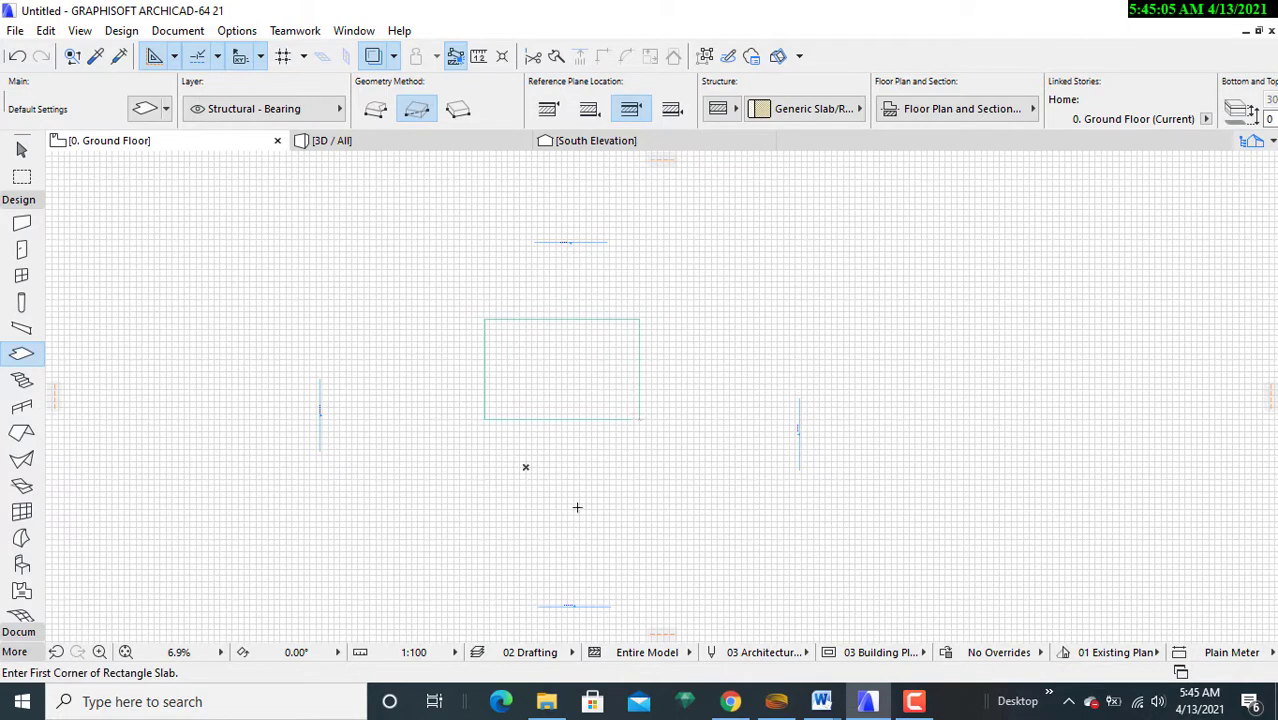
pyautogui.press('Escape')
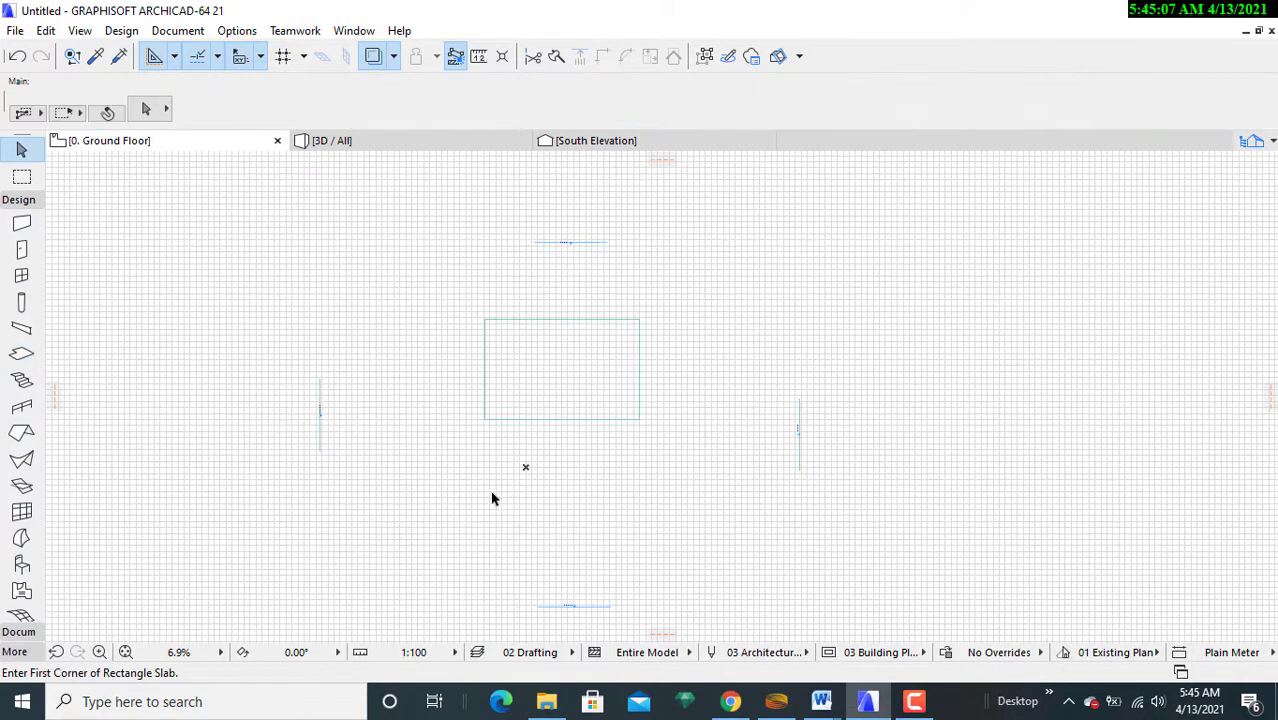
# - Place a copy of the slab about 56900 straight south, just above the South Elevation marker
pyautogui.click(486, 421)
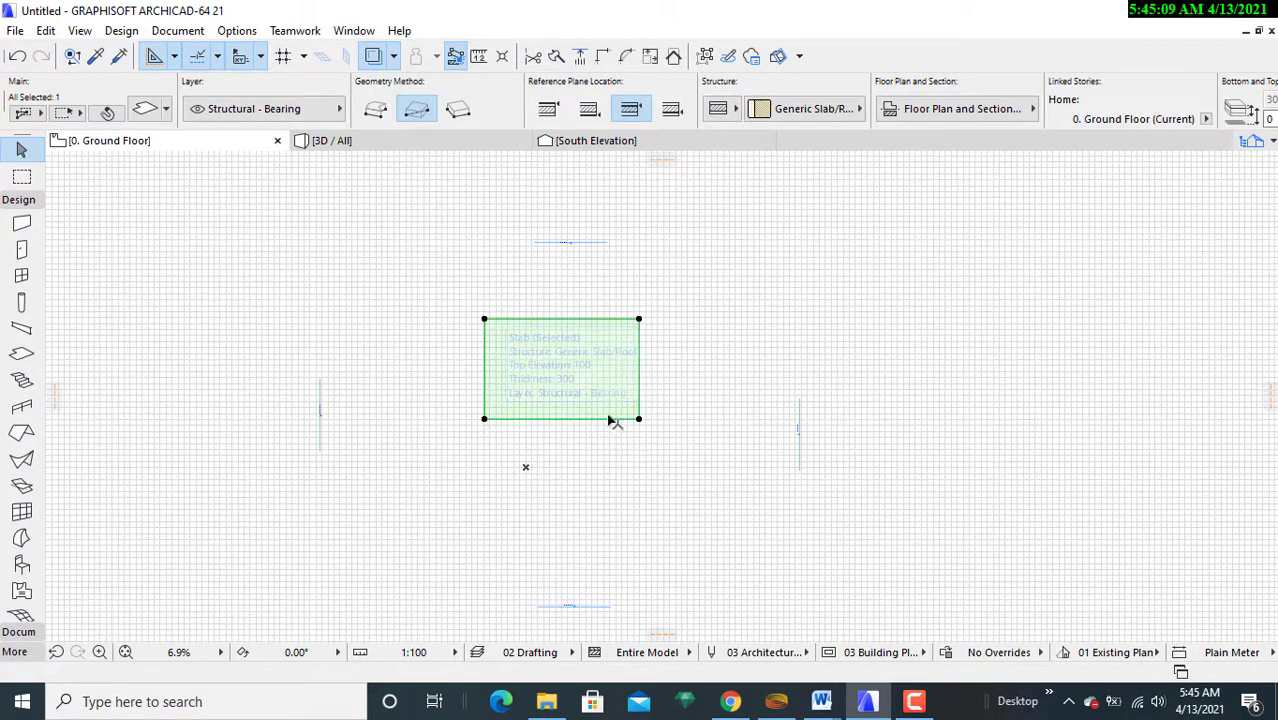
pyautogui.rightClick(688, 375)
pyautogui.moveTo(812, 405)
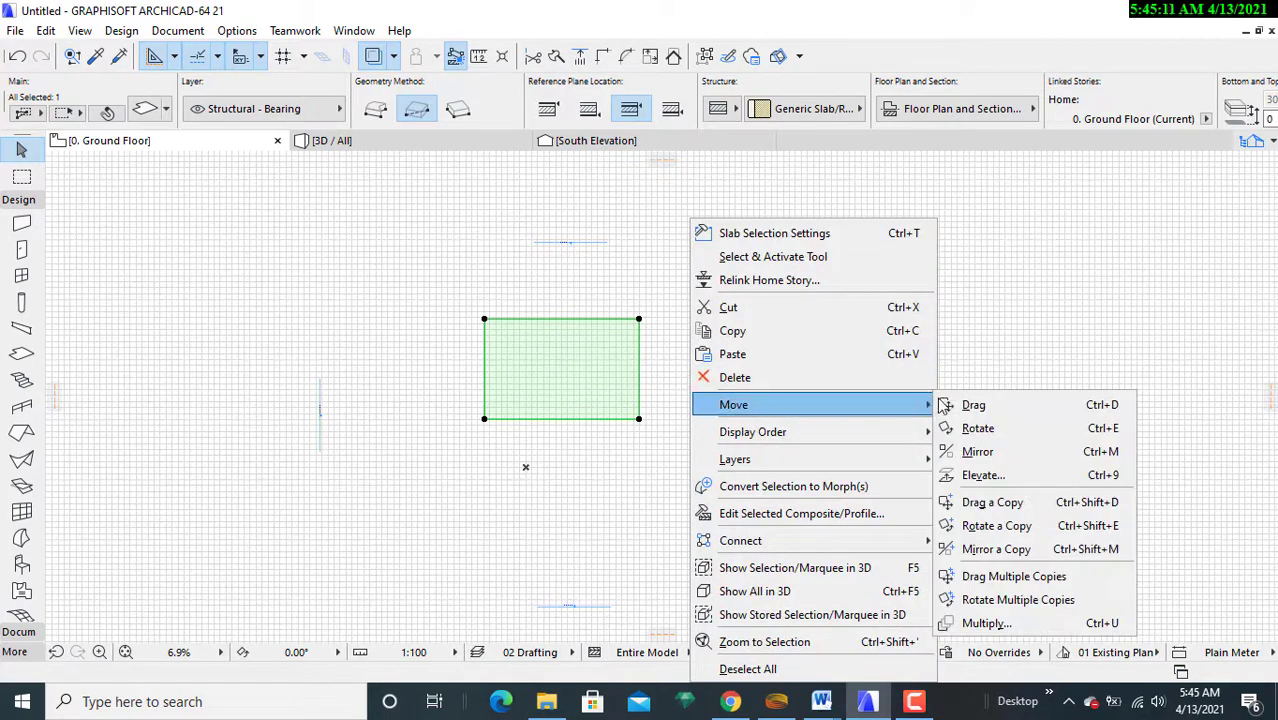
pyautogui.click(1005, 508)
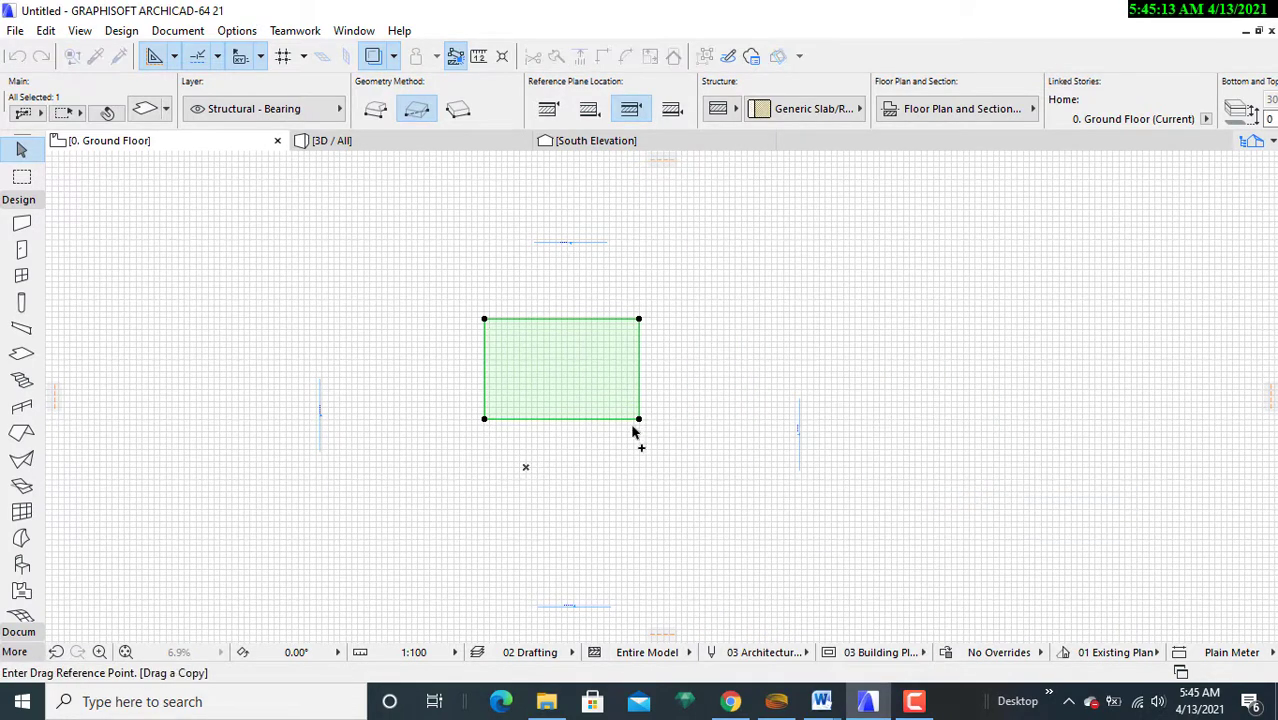
pyautogui.click(487, 416)
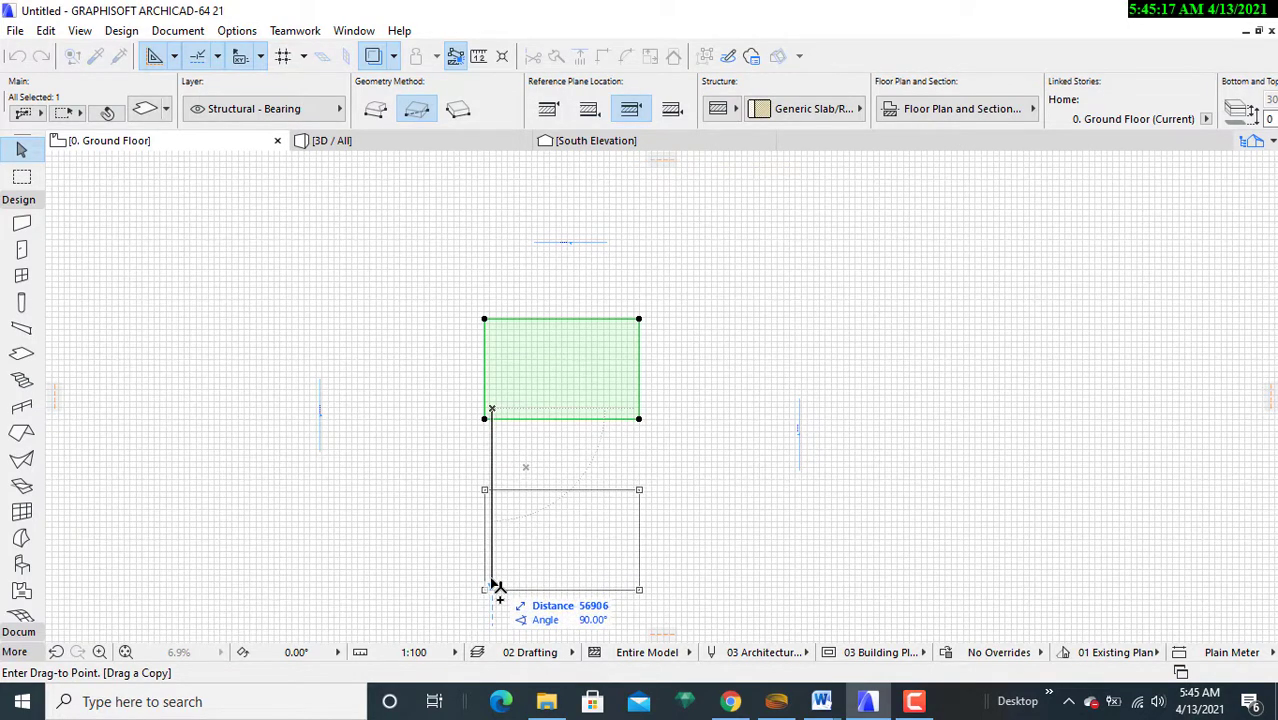
pyautogui.click(491, 585)
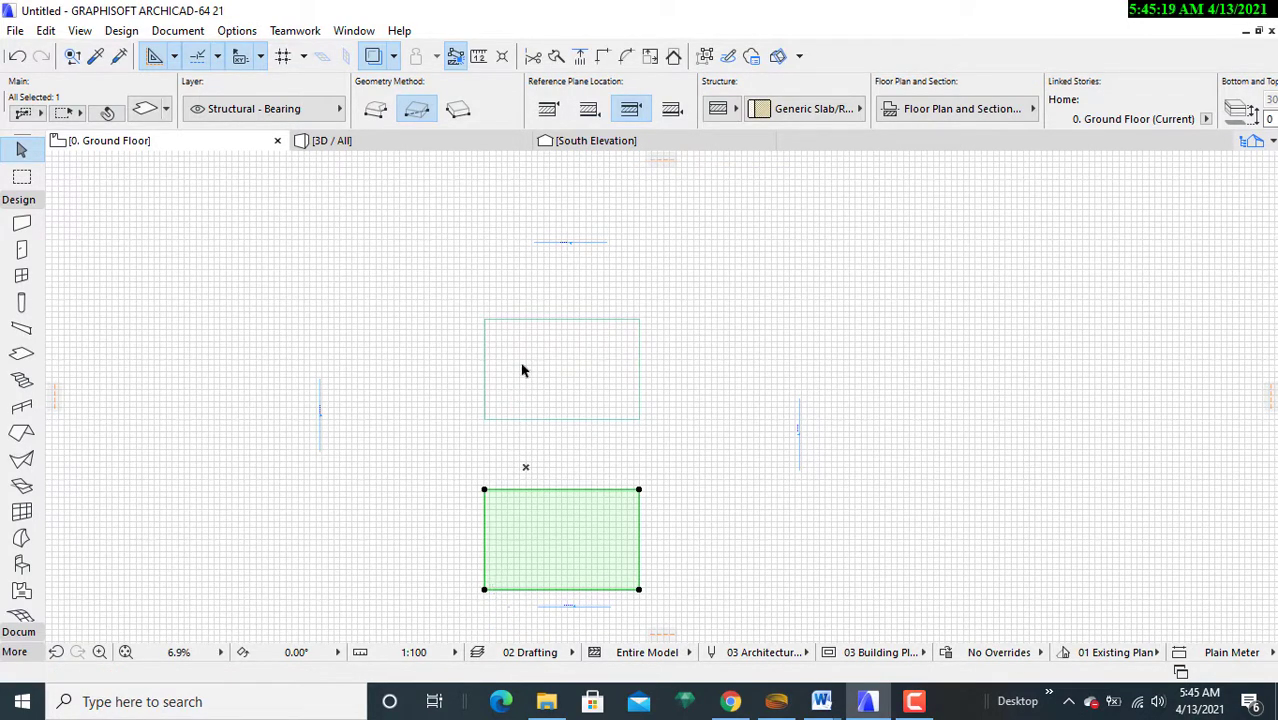
# - Move the original slab straight north, to just below the North Elevation marker
pyautogui.click(491, 329)
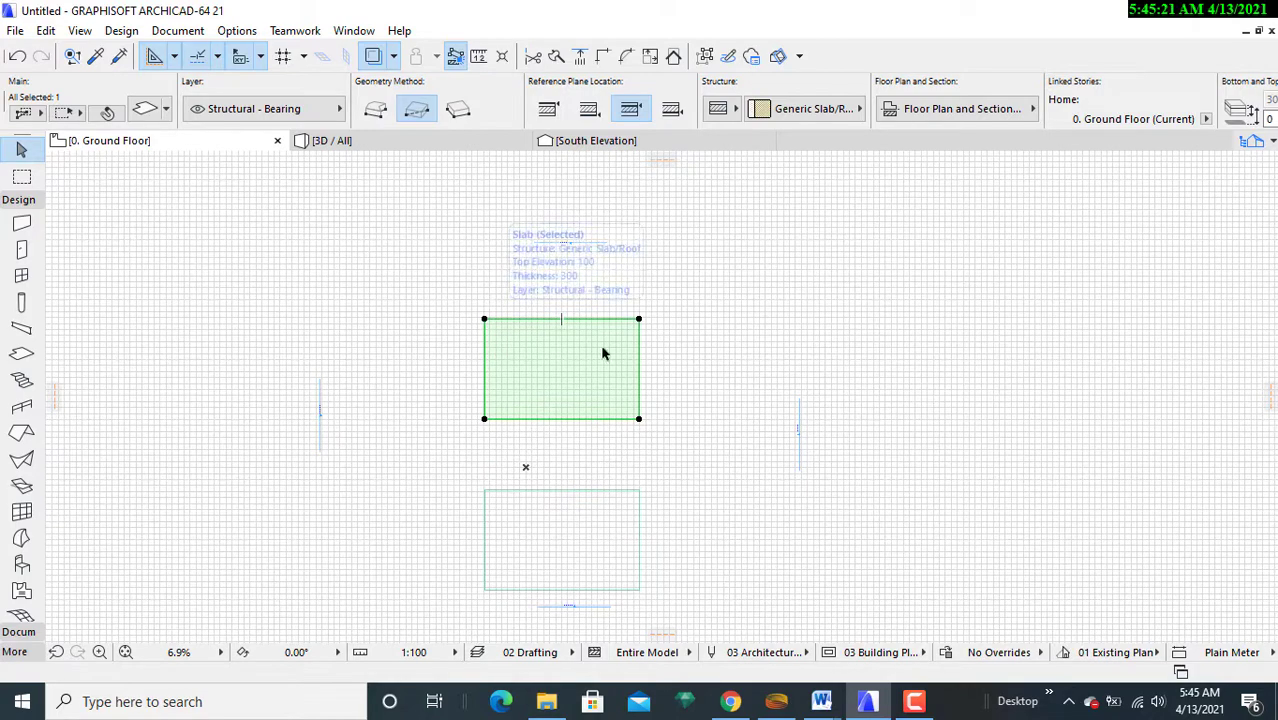
pyautogui.rightClick(699, 342)
pyautogui.moveTo(741, 404)
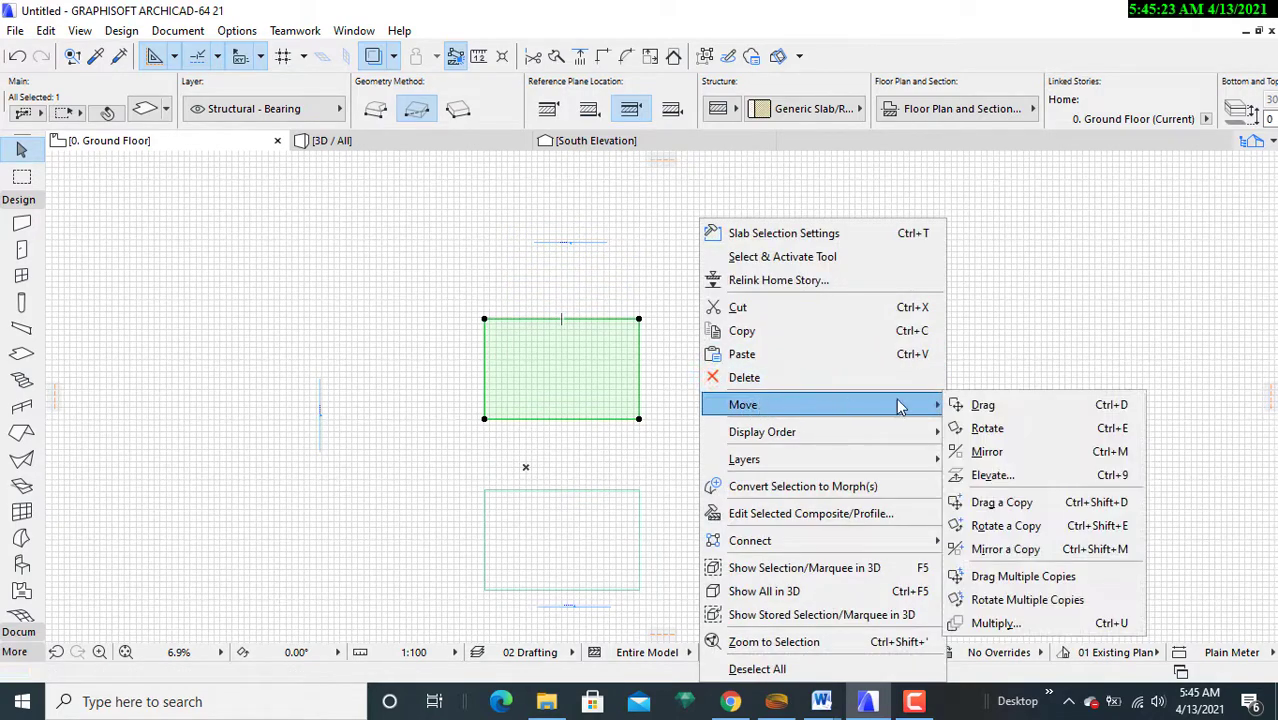
pyautogui.click(985, 404)
pyautogui.click(503, 388)
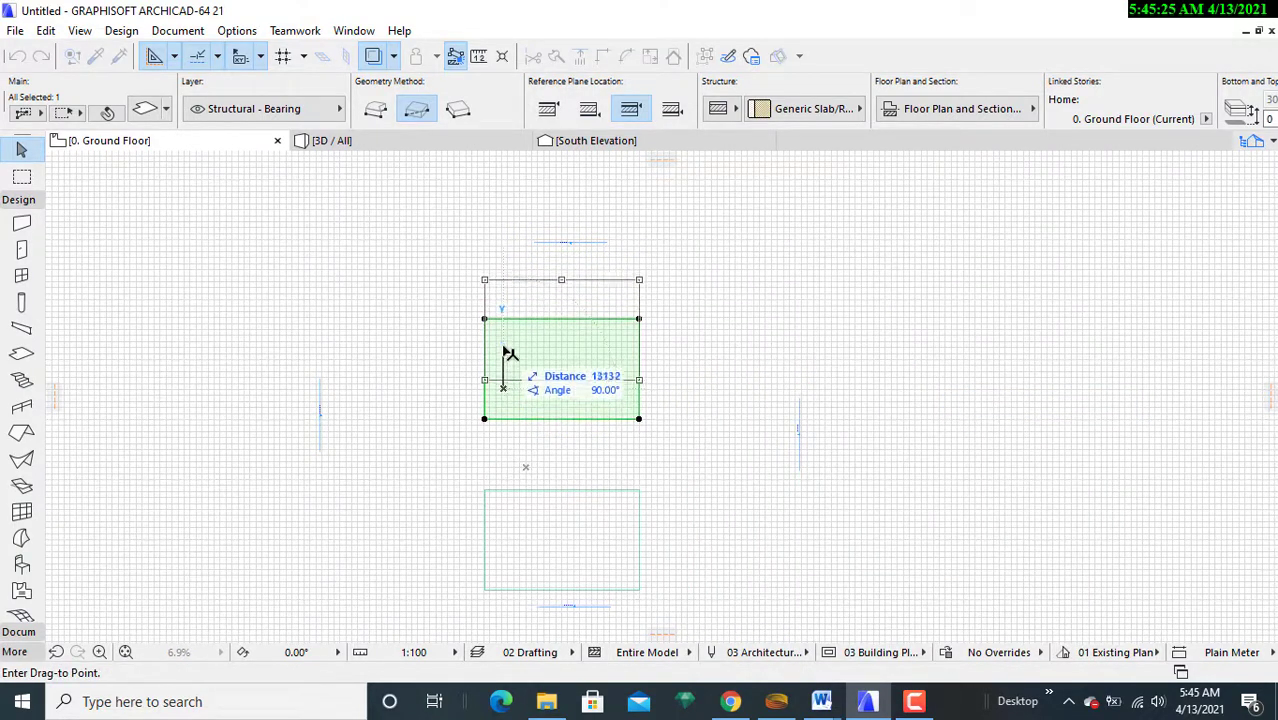
pyautogui.click(503, 341)
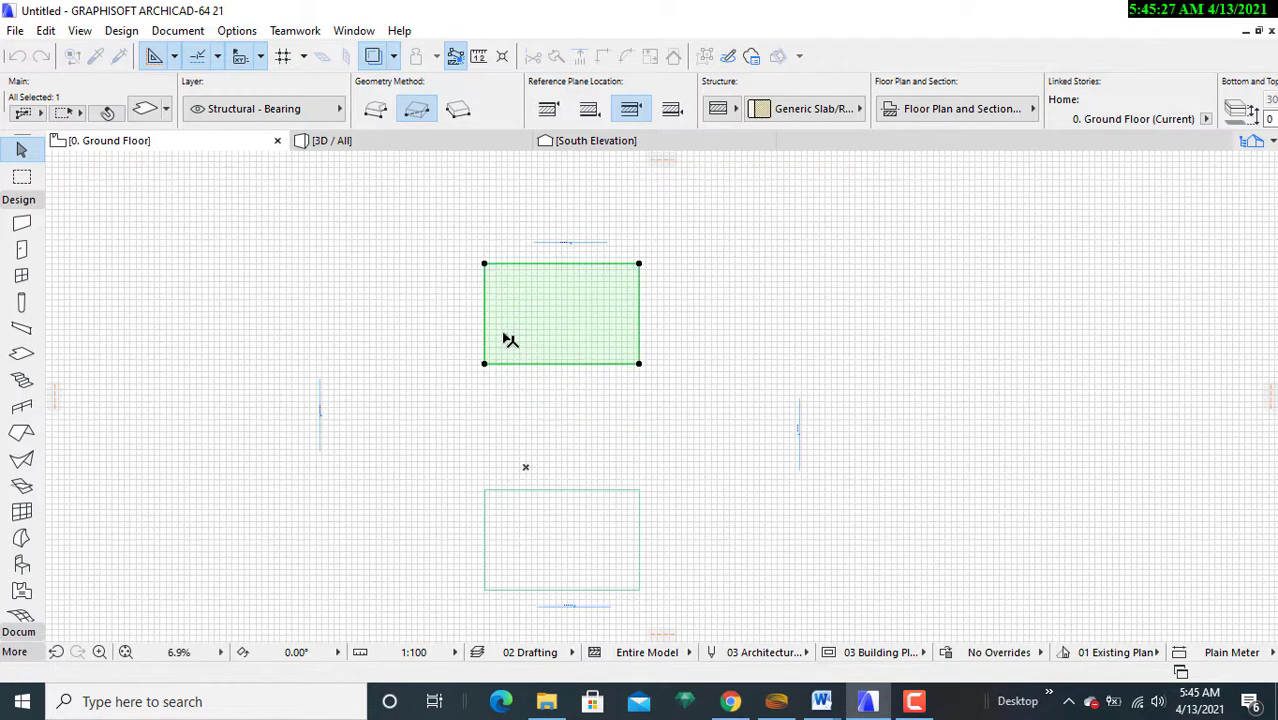
# - Move the North Elevation marker straight north, farther away from the upper slab
pyautogui.click(596, 241)
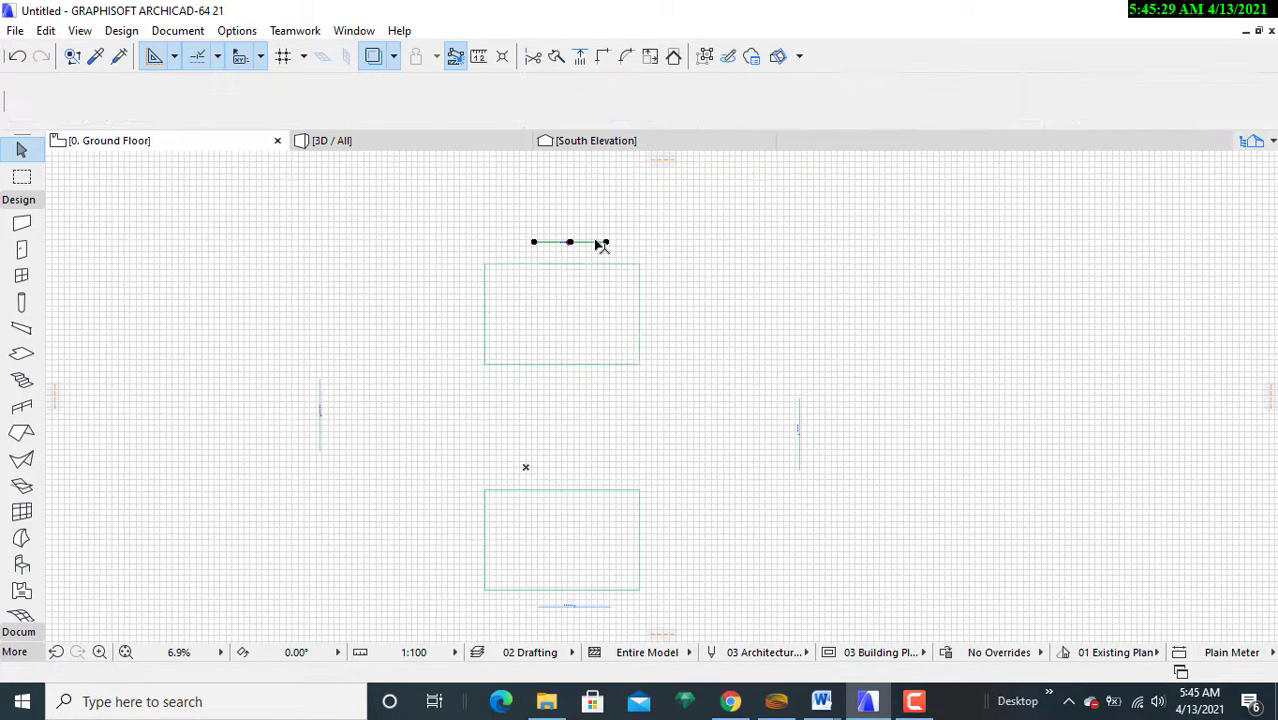
pyautogui.click(596, 241)
pyautogui.click(600, 178)
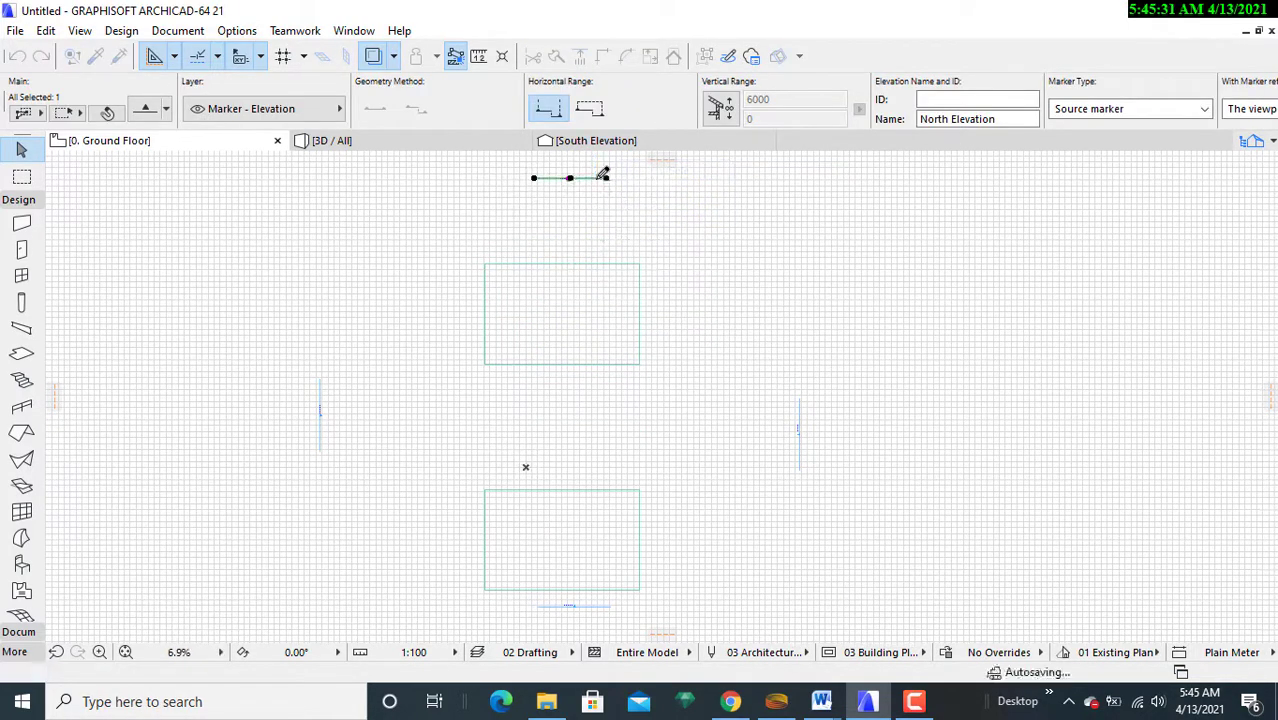
# - Move the northern slab farther north along the vertical, close to the relocated North Elevation marker
pyautogui.click(641, 266)
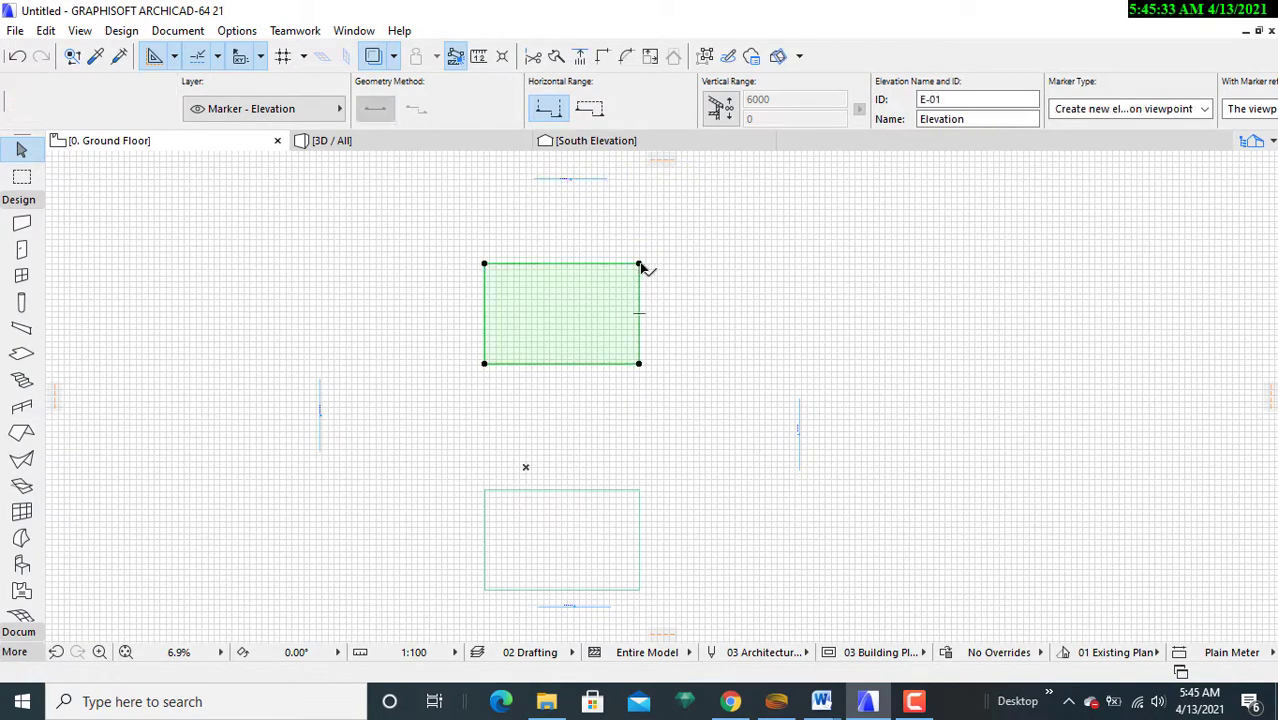
pyautogui.rightClick(695, 282)
pyautogui.moveTo(897, 402)
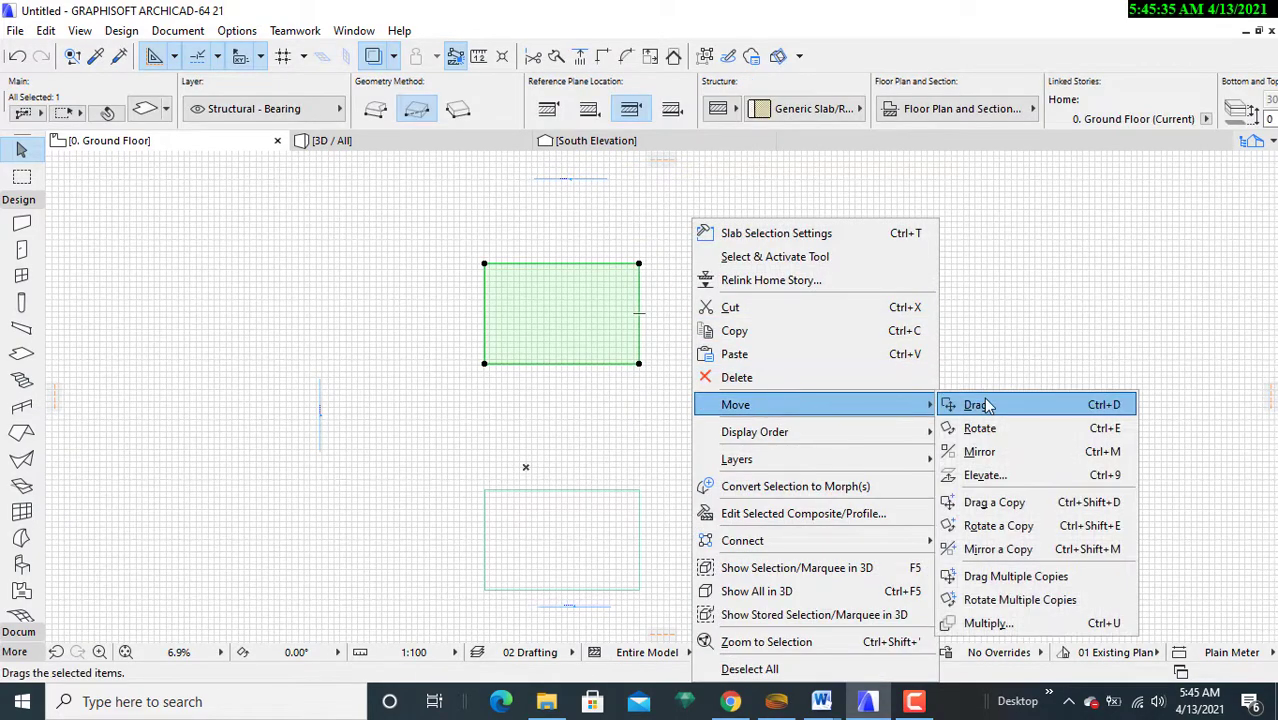
pyautogui.click(980, 404)
pyautogui.click(528, 330)
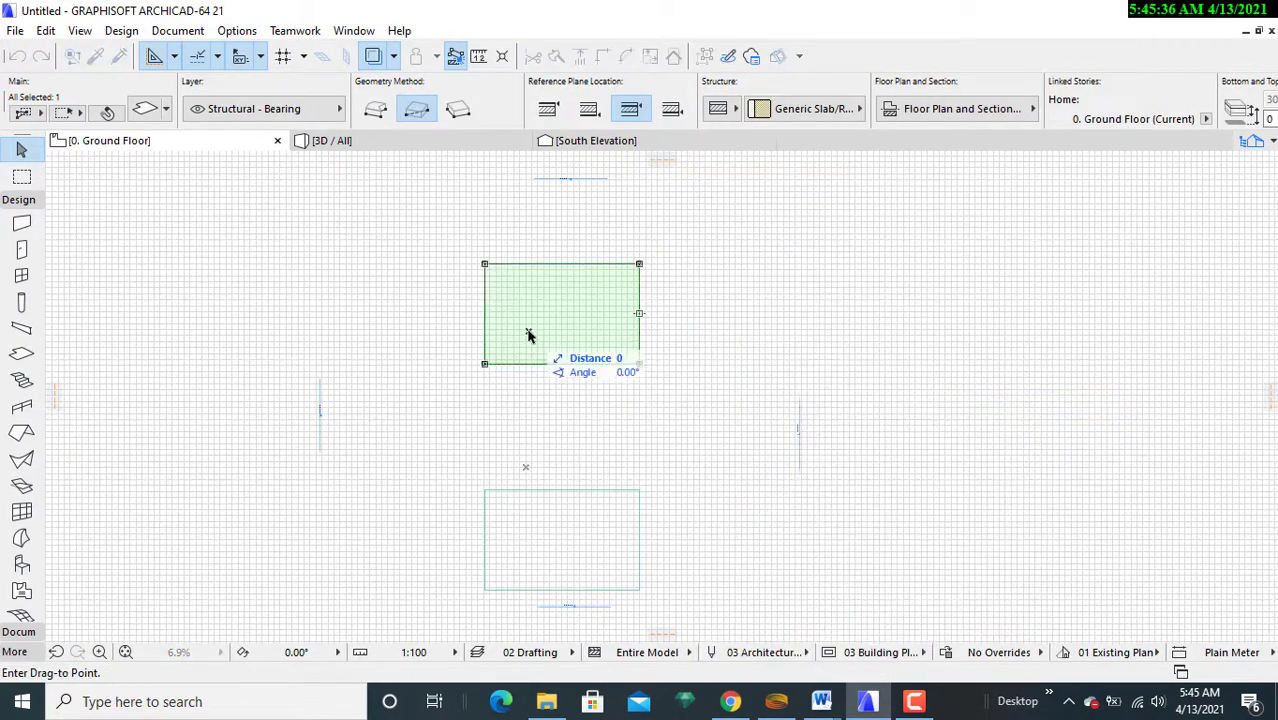
pyautogui.click(528, 276)
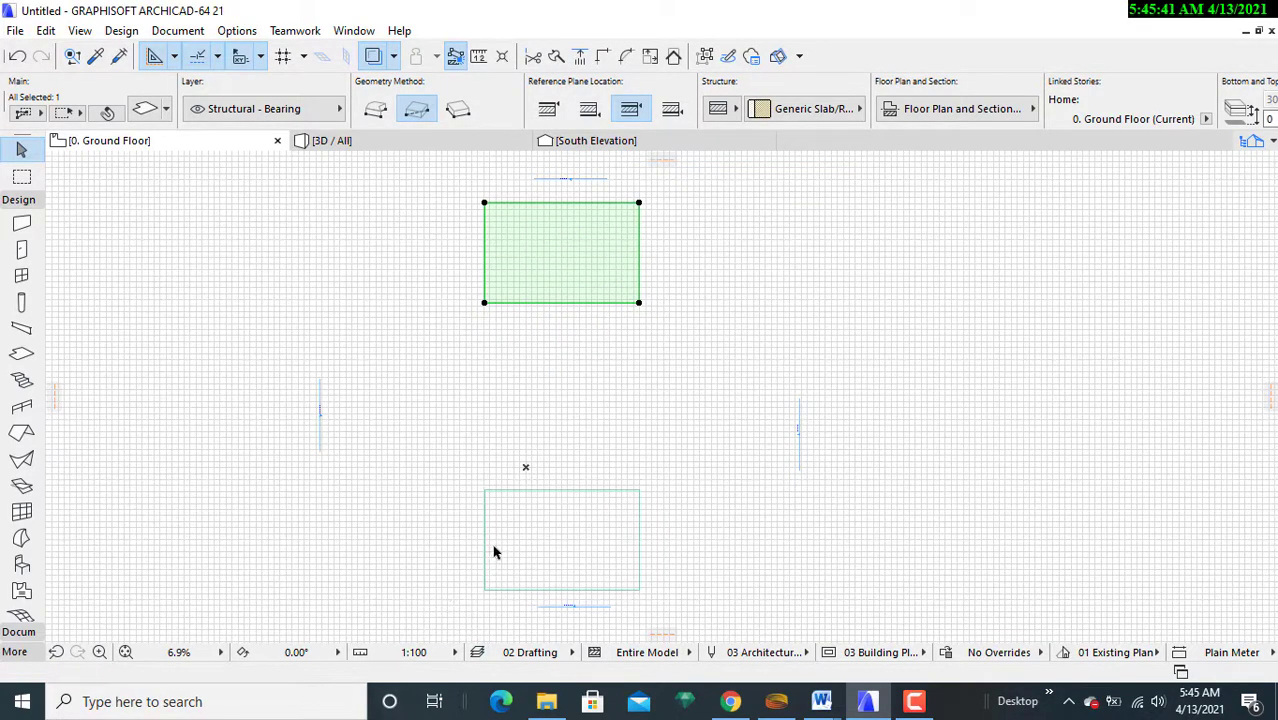
# - Inspect both slabs in 3D and set the northern slab's elevation above its home story to 3000
pyautogui.click(418, 141)
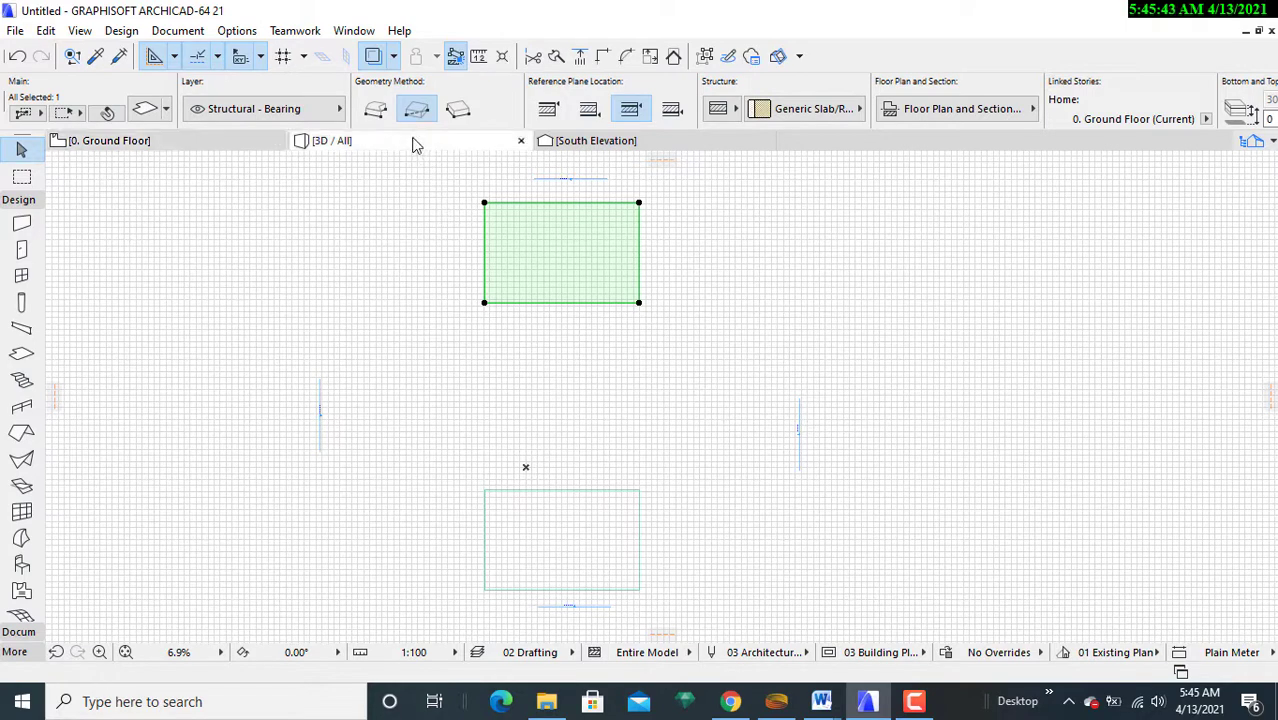
pyautogui.scroll(-6, 528, 410)
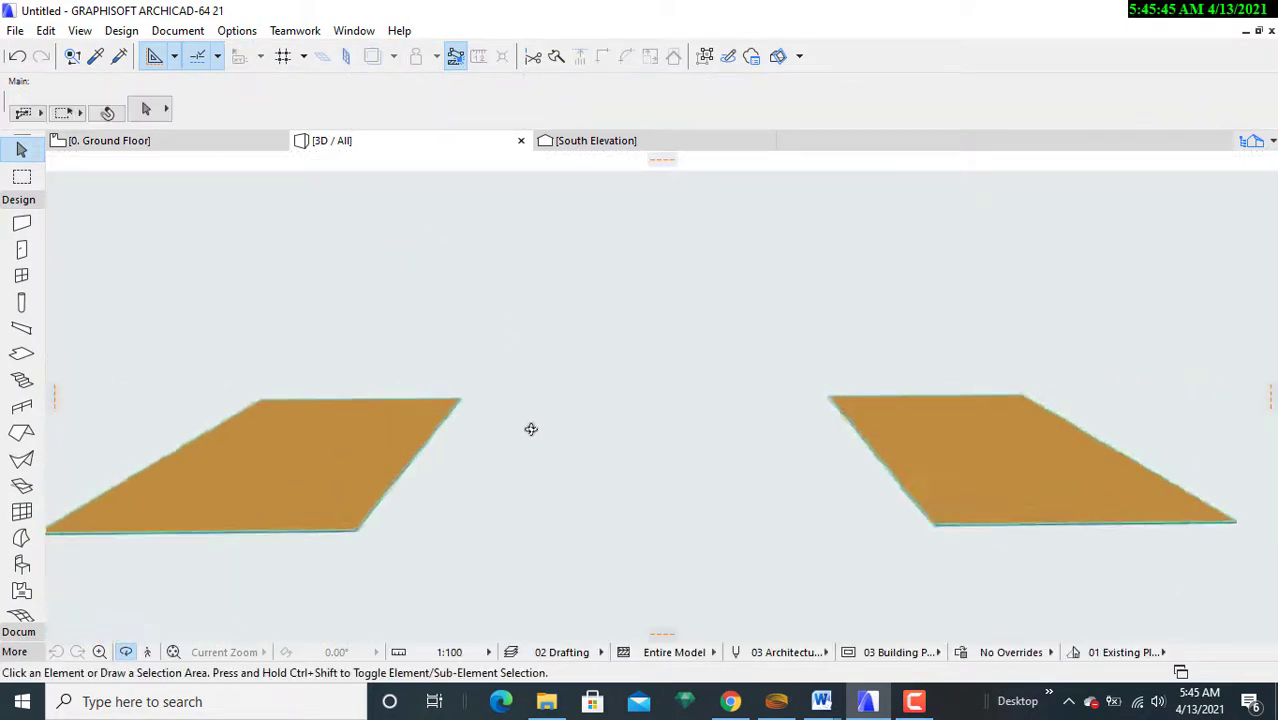
pyautogui.moveTo(460, 521)
pyautogui.keyDown('shift'); pyautogui.mouseDown(button='middle')
pyautogui.moveTo(451, 489)
pyautogui.moveTo(459, 522)
pyautogui.mouseUp(button='middle'); pyautogui.keyUp('shift')
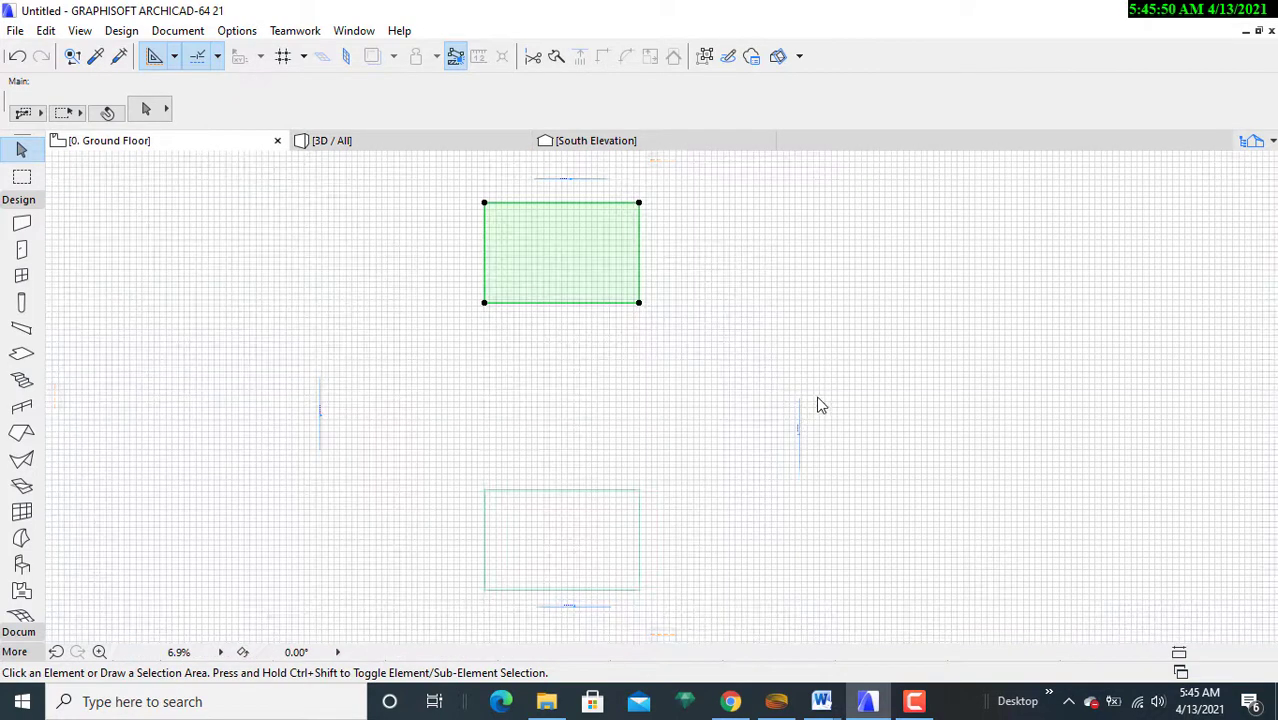
pyautogui.click(208, 140)
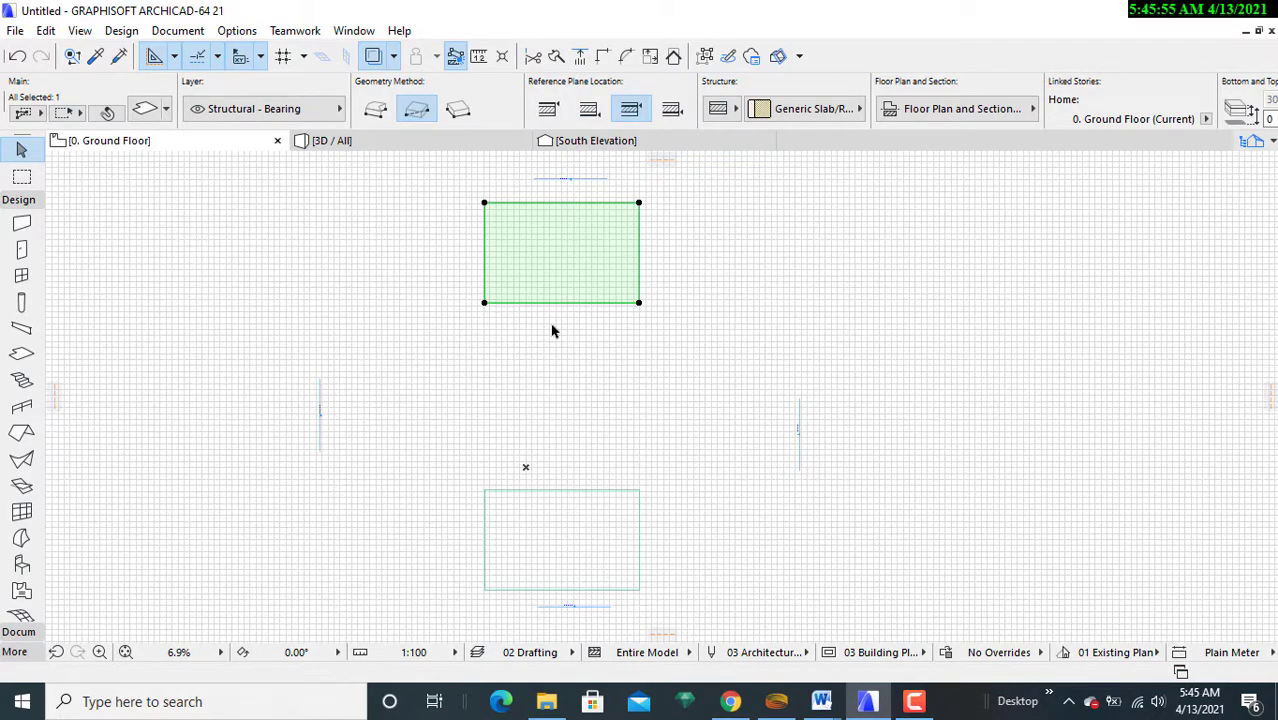
pyautogui.click(155, 117)
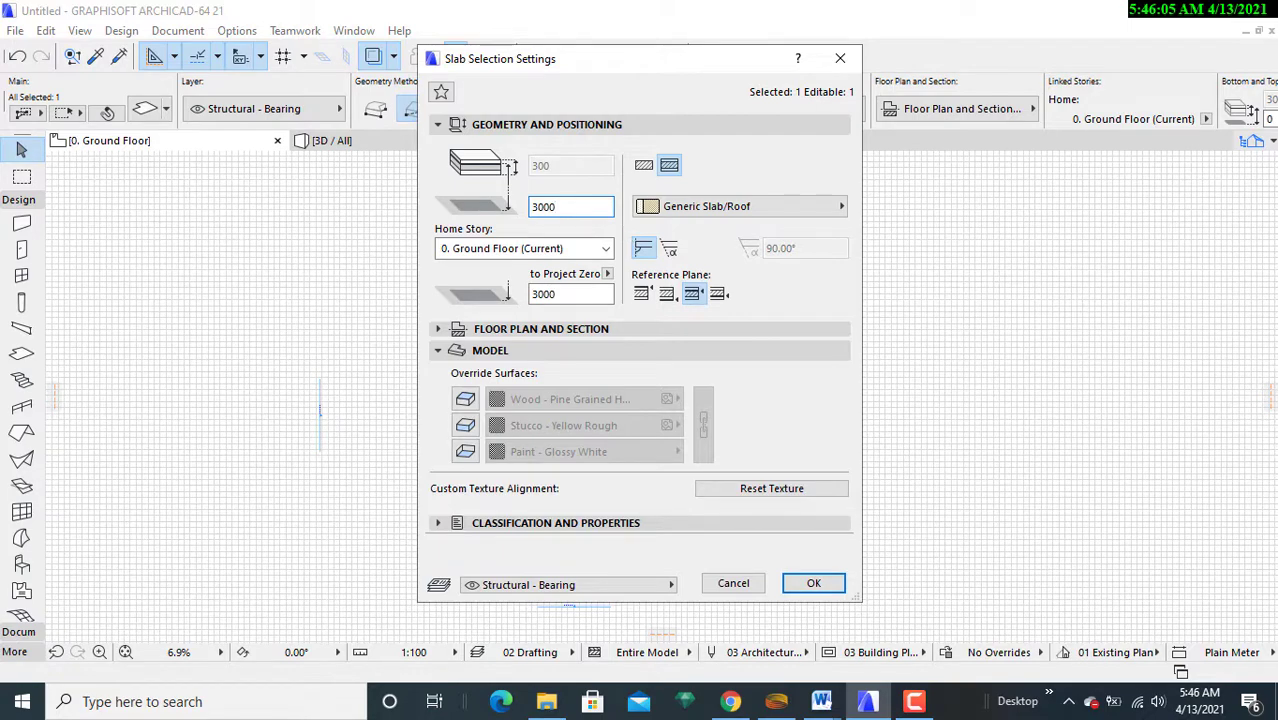
pyautogui.click(808, 583)
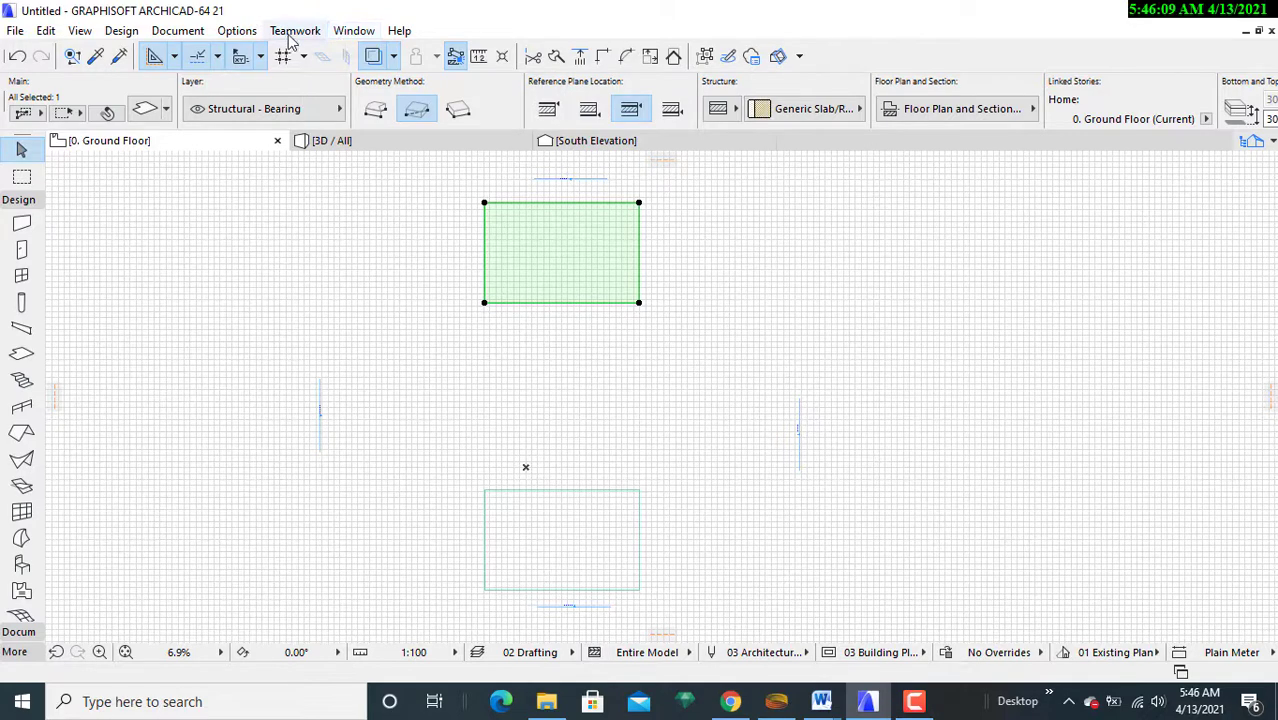
# - Set the northern slab's elevation above its home story to 6000 and inspect both slabs in 3D
pyautogui.click(372, 140)
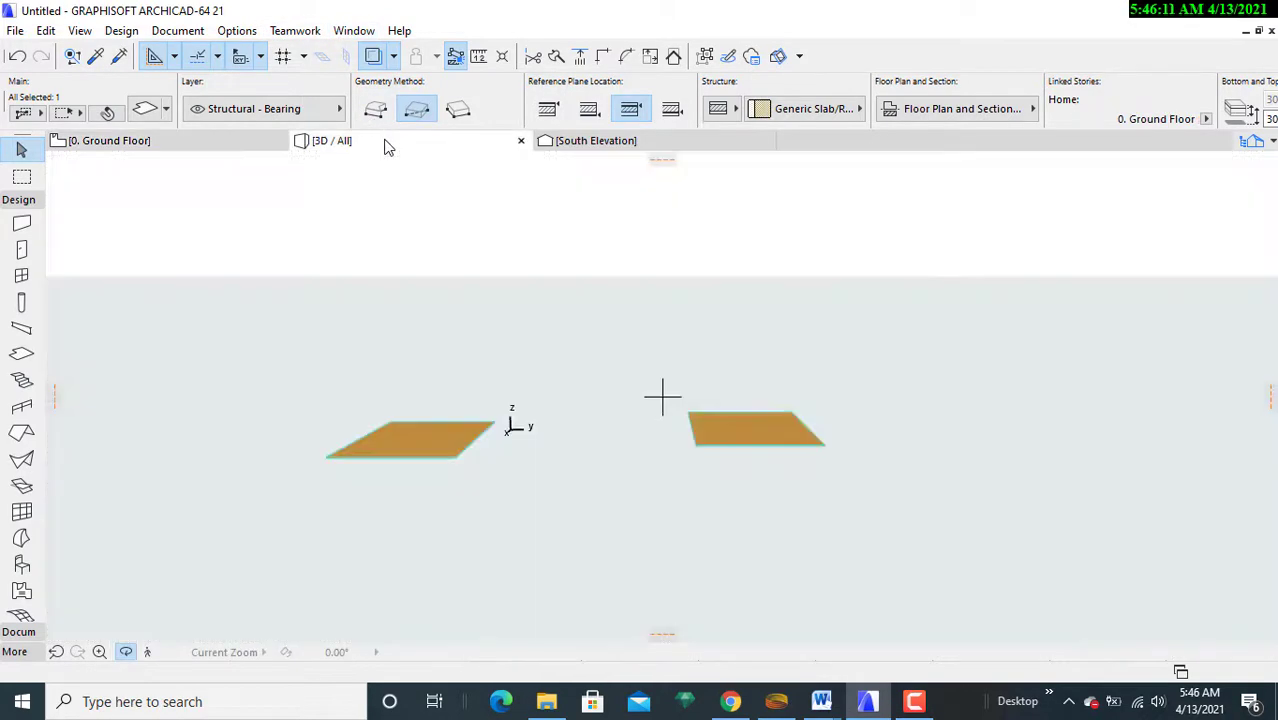
pyautogui.moveTo(582, 466); pyautogui.dragTo(602, 446)
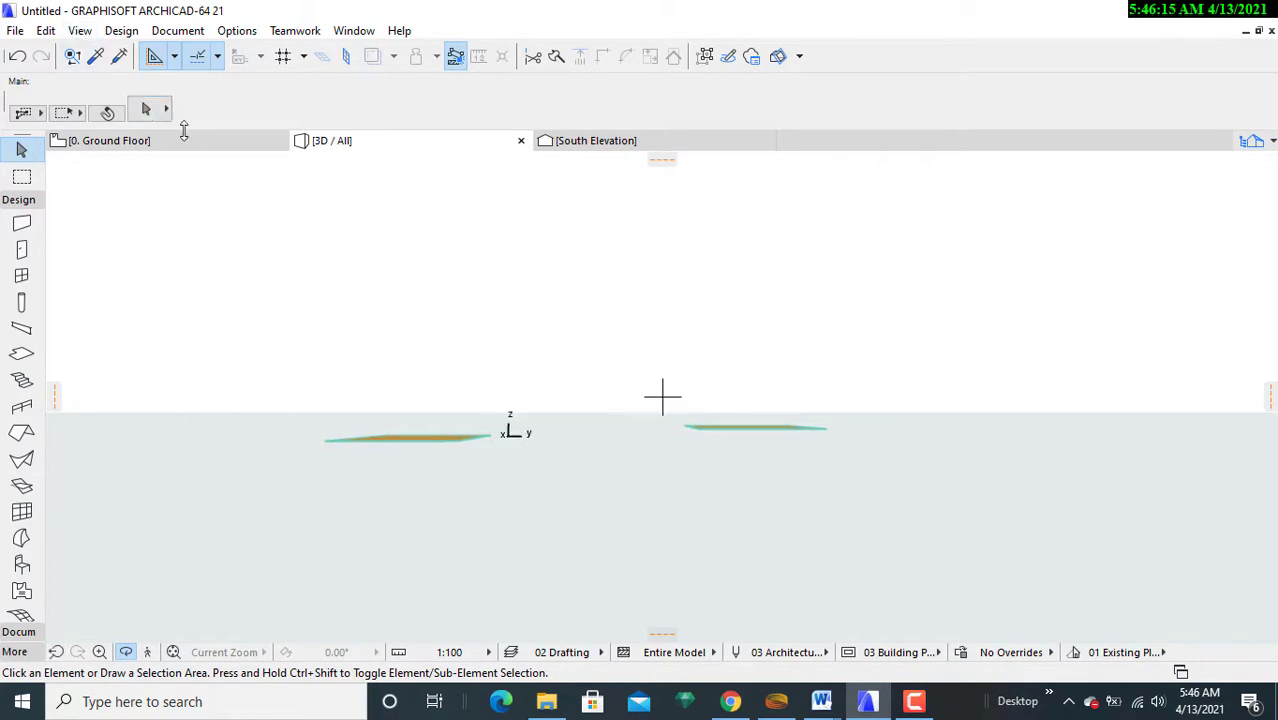
pyautogui.click(183, 140)
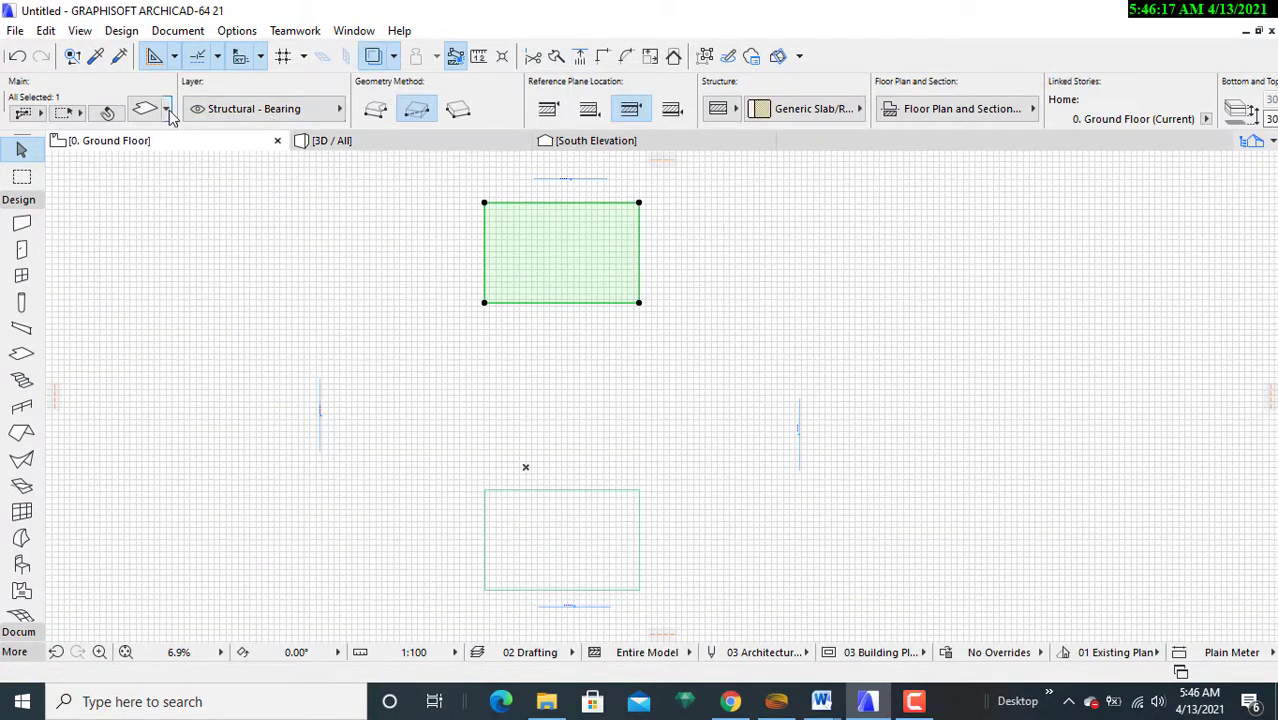
pyautogui.click(150, 110)
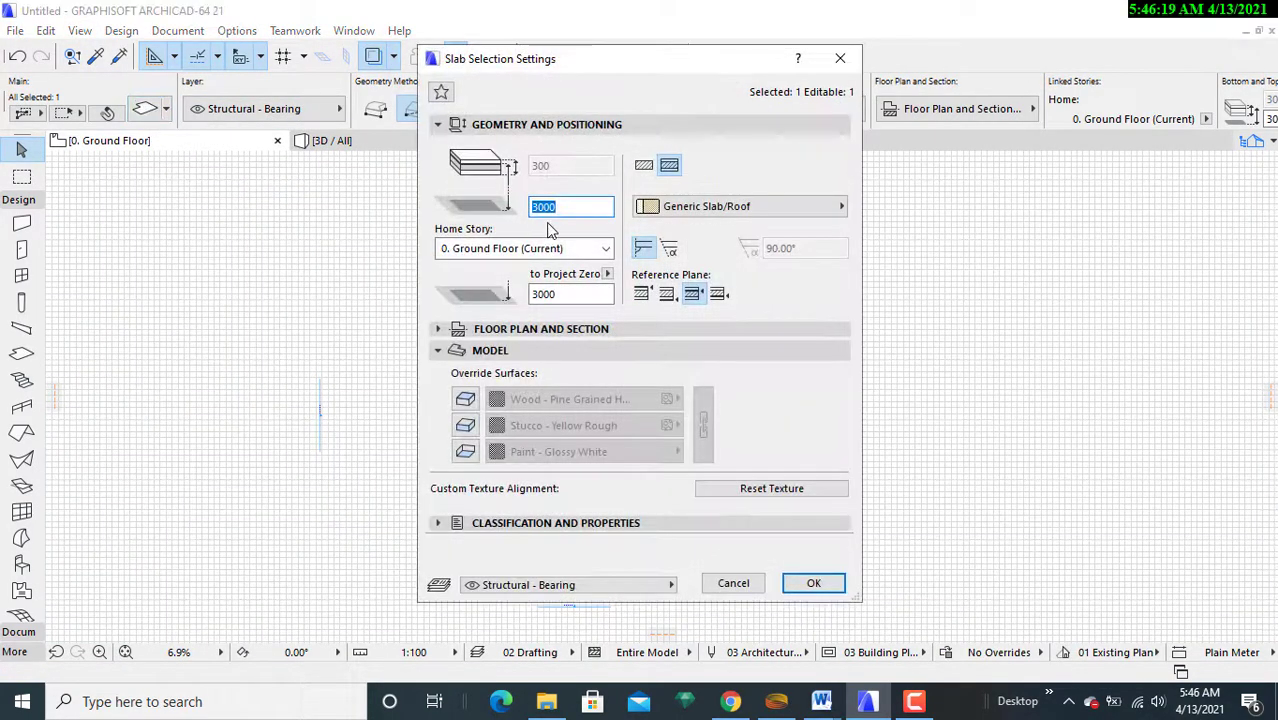
pyautogui.press('BackSpace')
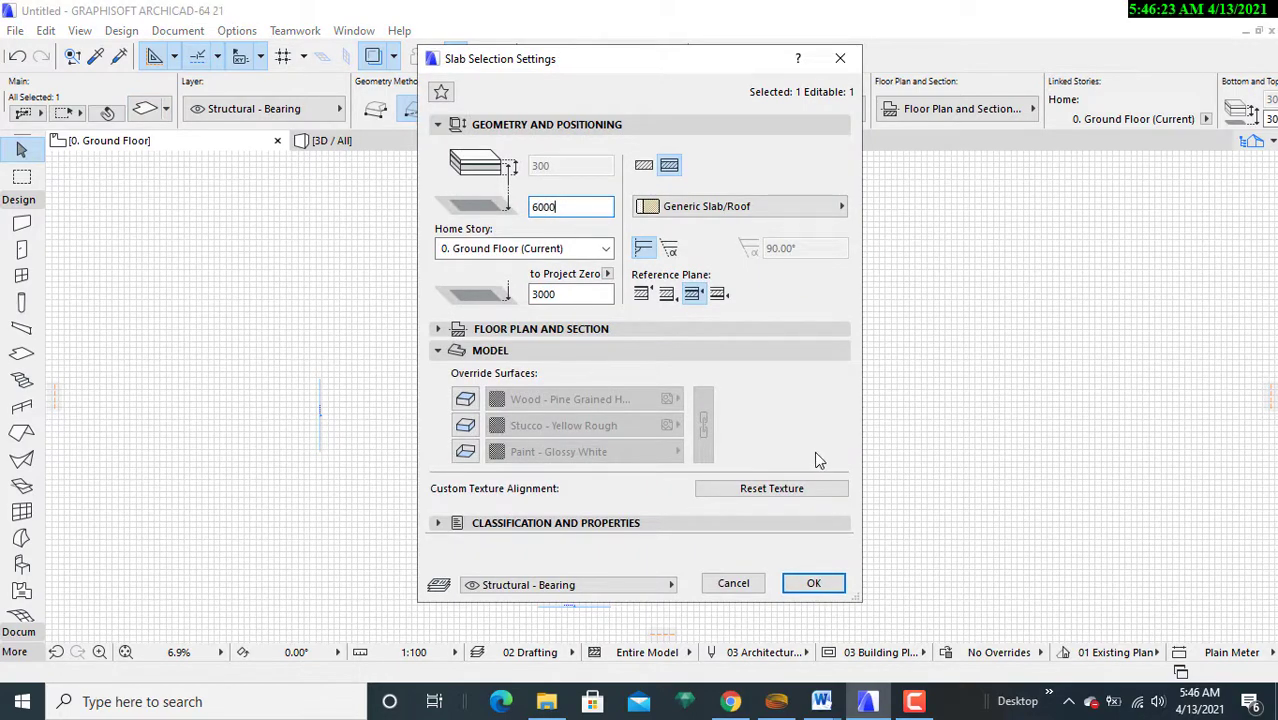
pyautogui.click(813, 583)
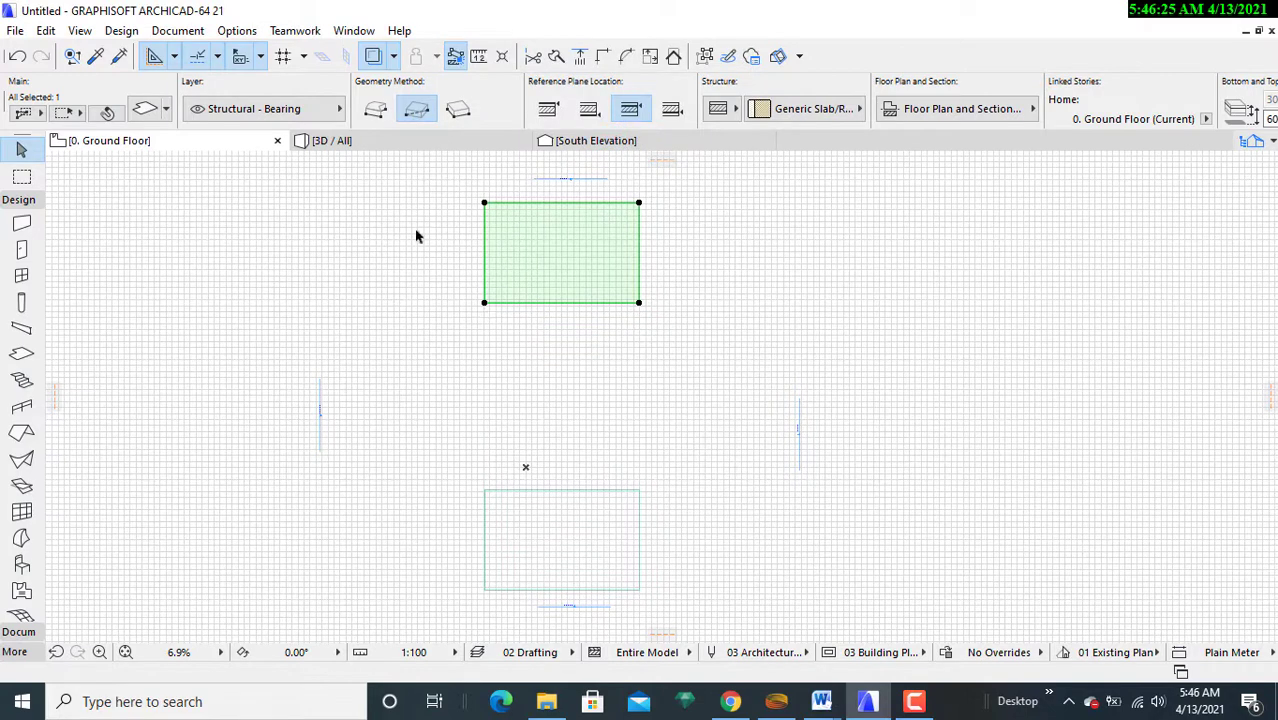
pyautogui.click(414, 156)
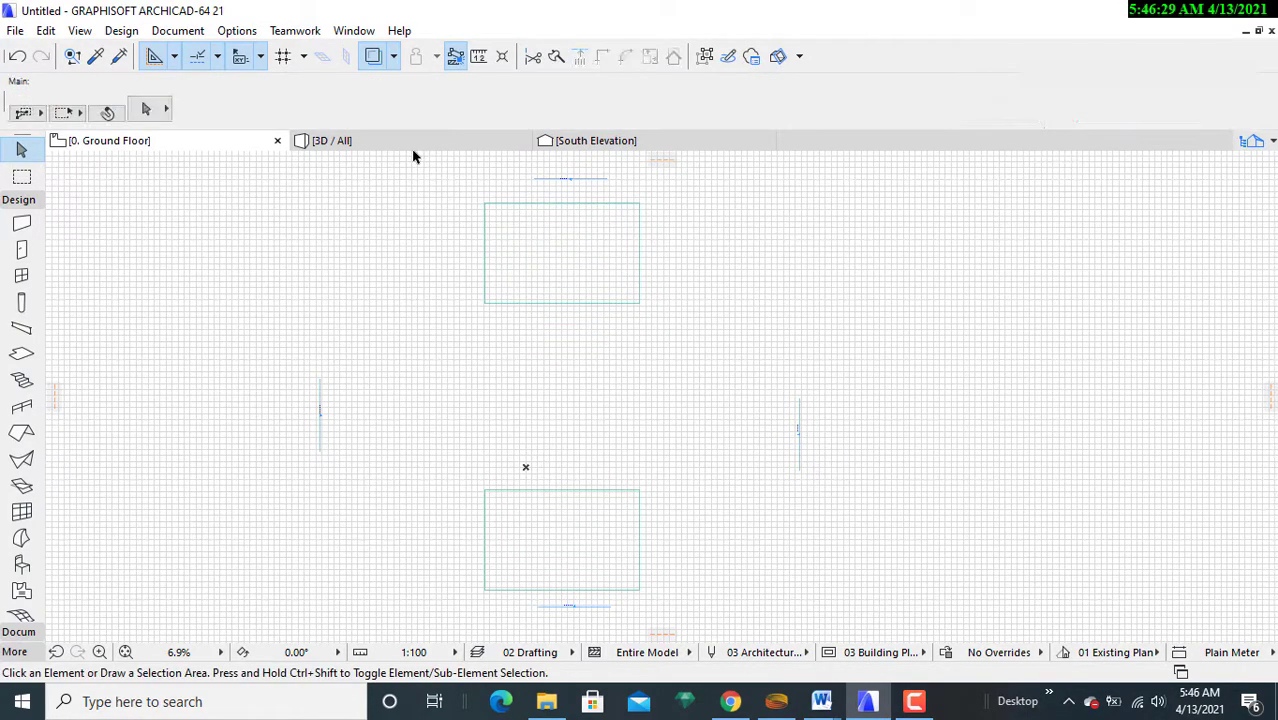
pyautogui.click(414, 143)
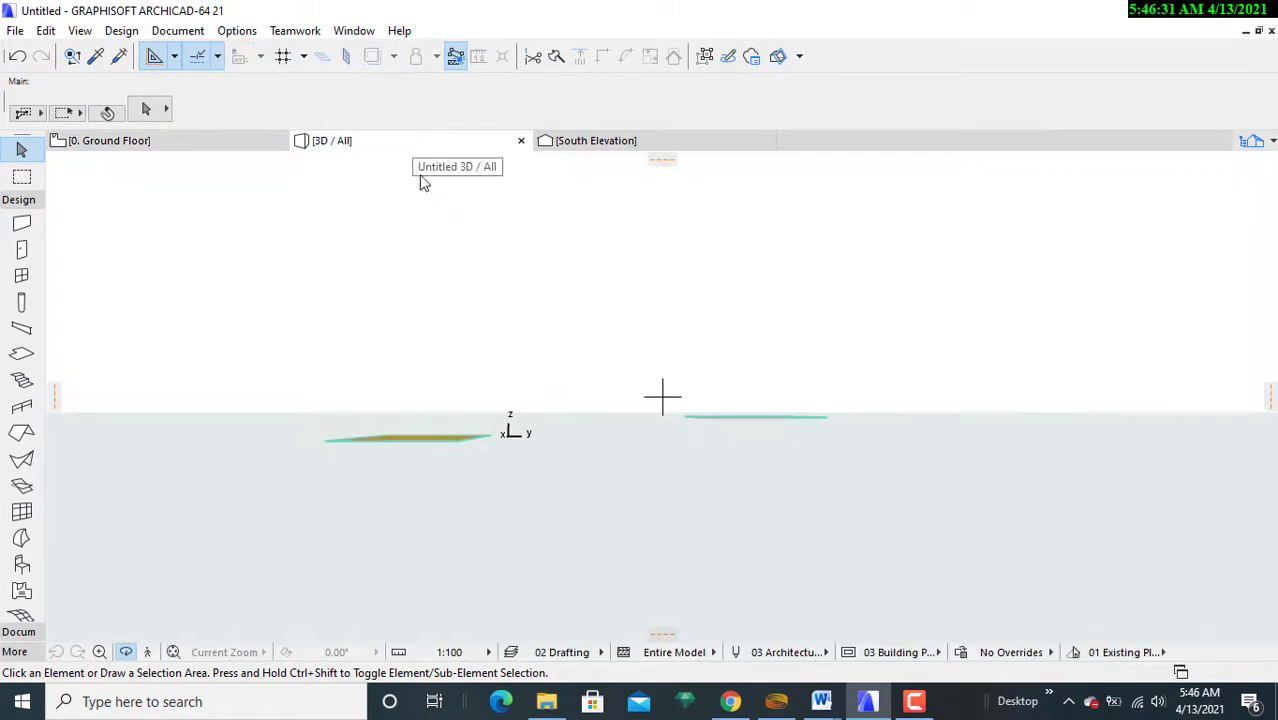
pyautogui.keyDown('shift'); pyautogui.moveTo(517, 419); pyautogui.dragTo(538, 443, button='middle'); pyautogui.keyUp('shift')
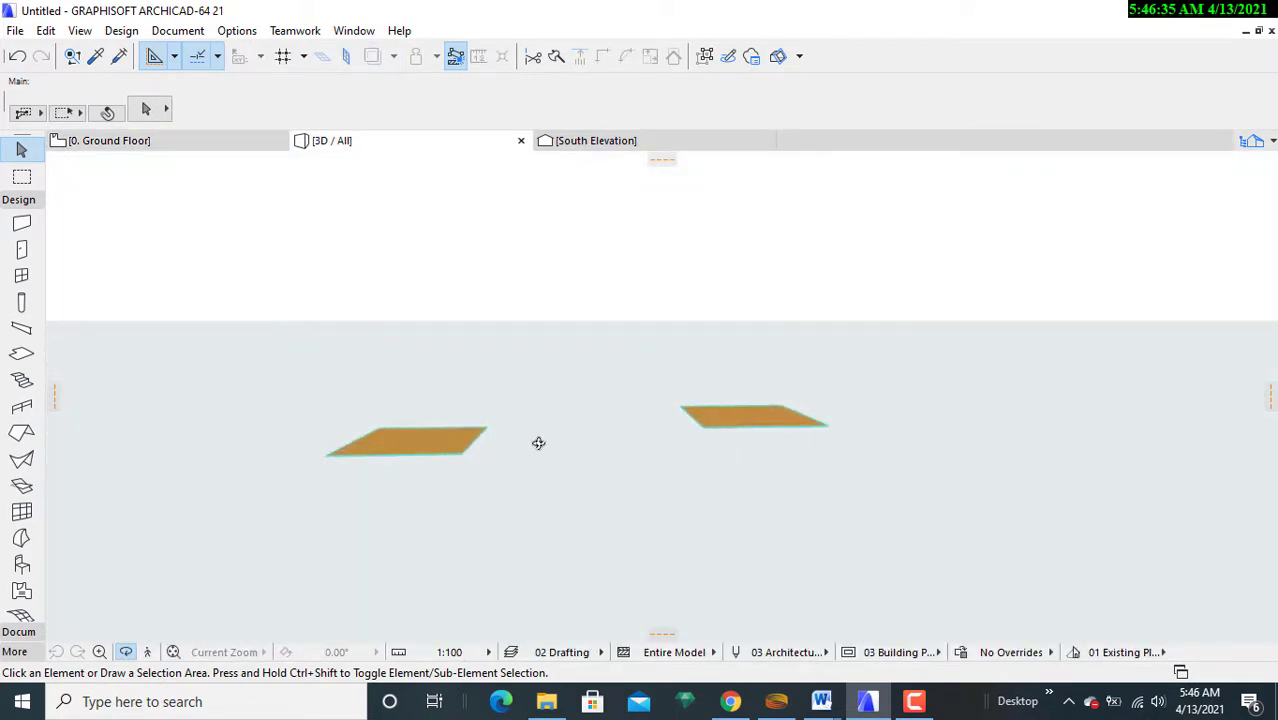
pyautogui.click(207, 155)
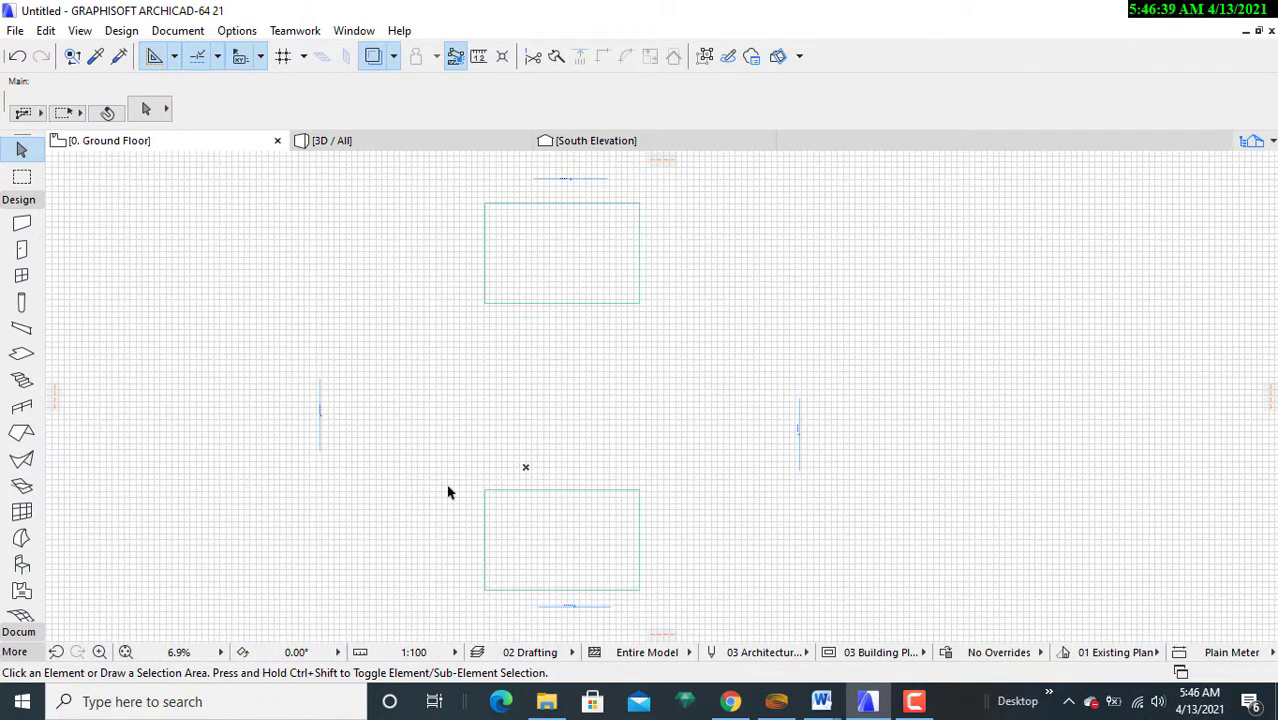
pyautogui.click(21, 538)
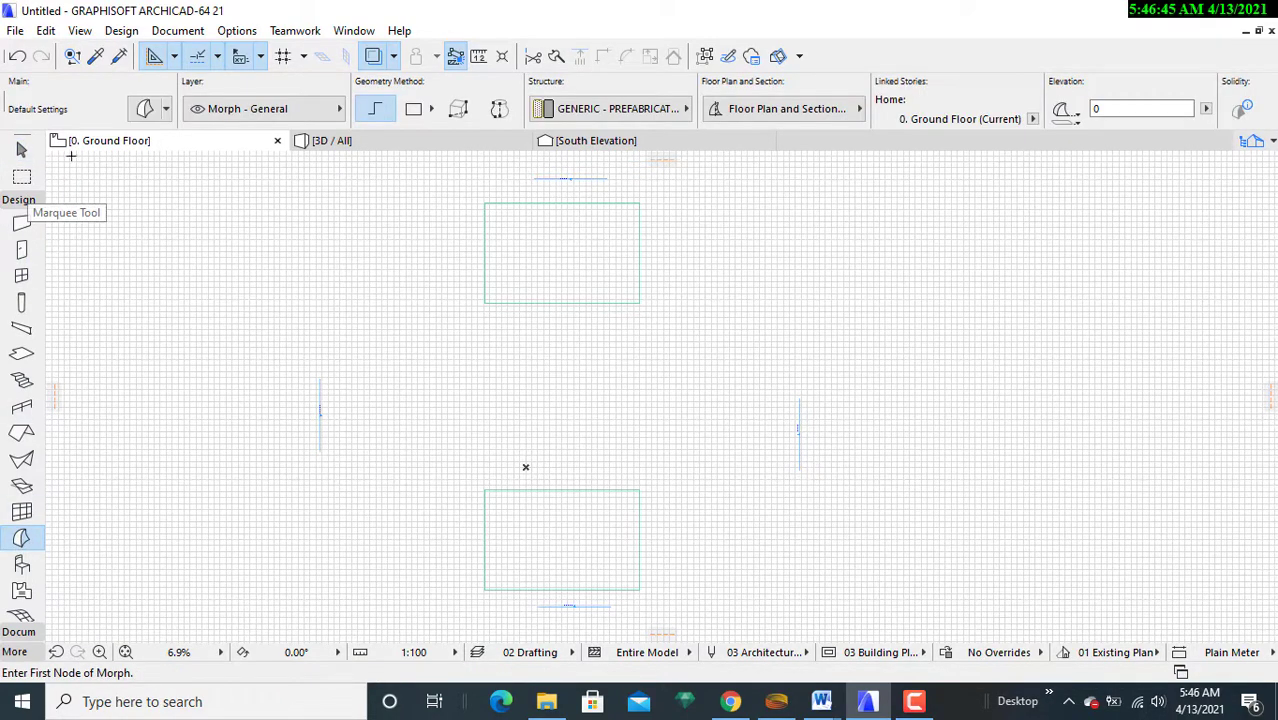
pyautogui.click(145, 112)
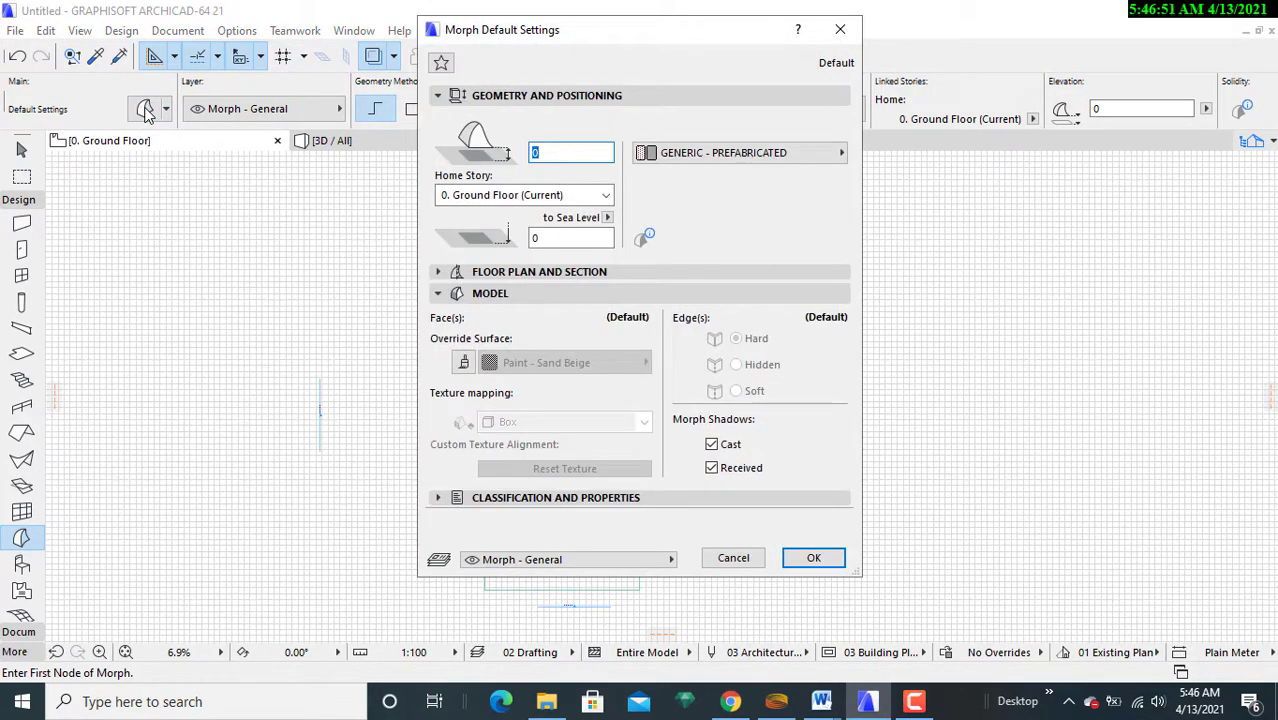
pyautogui.click(838, 33)
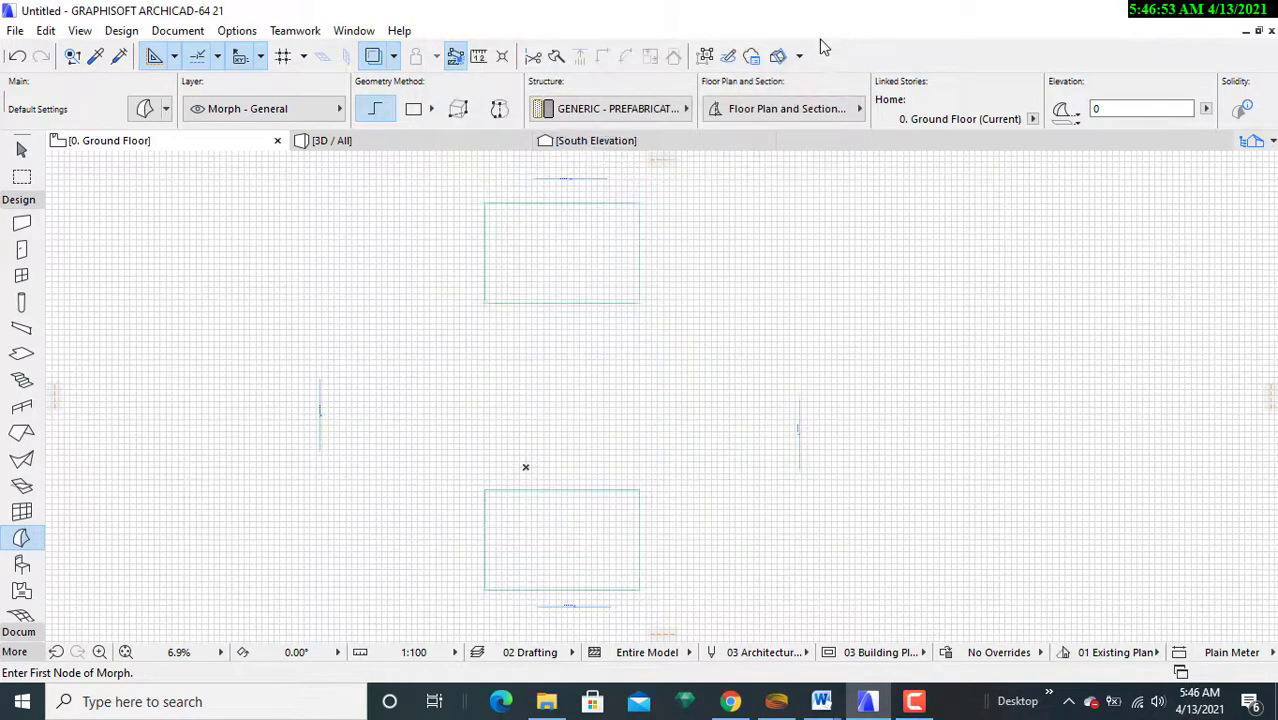
pyautogui.doubleClick(22, 540)
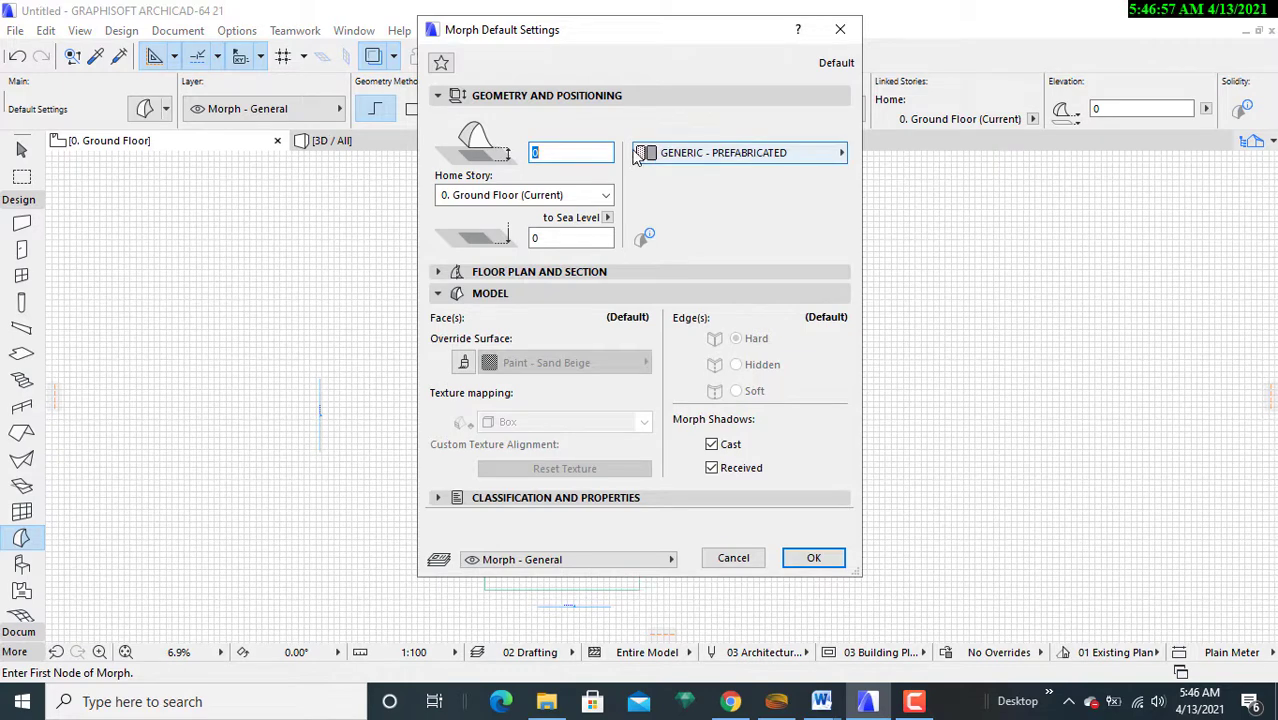
pyautogui.click(829, 566)
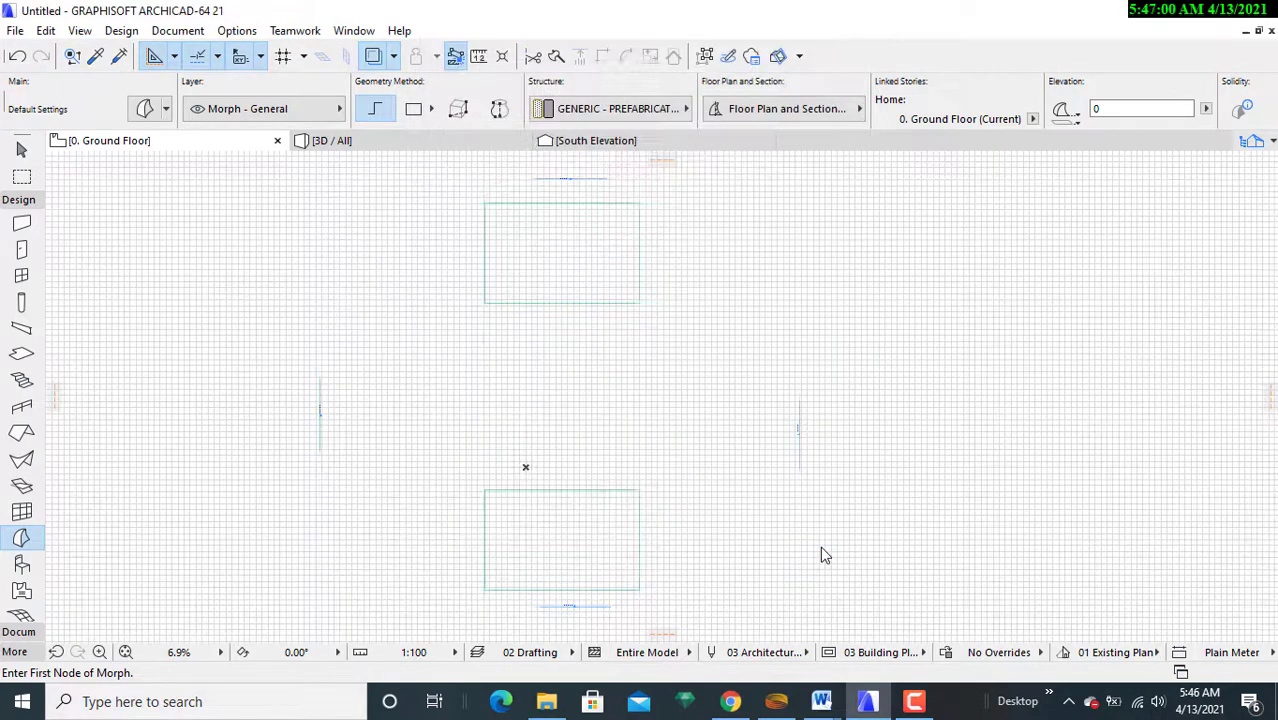
pyautogui.click(166, 110)
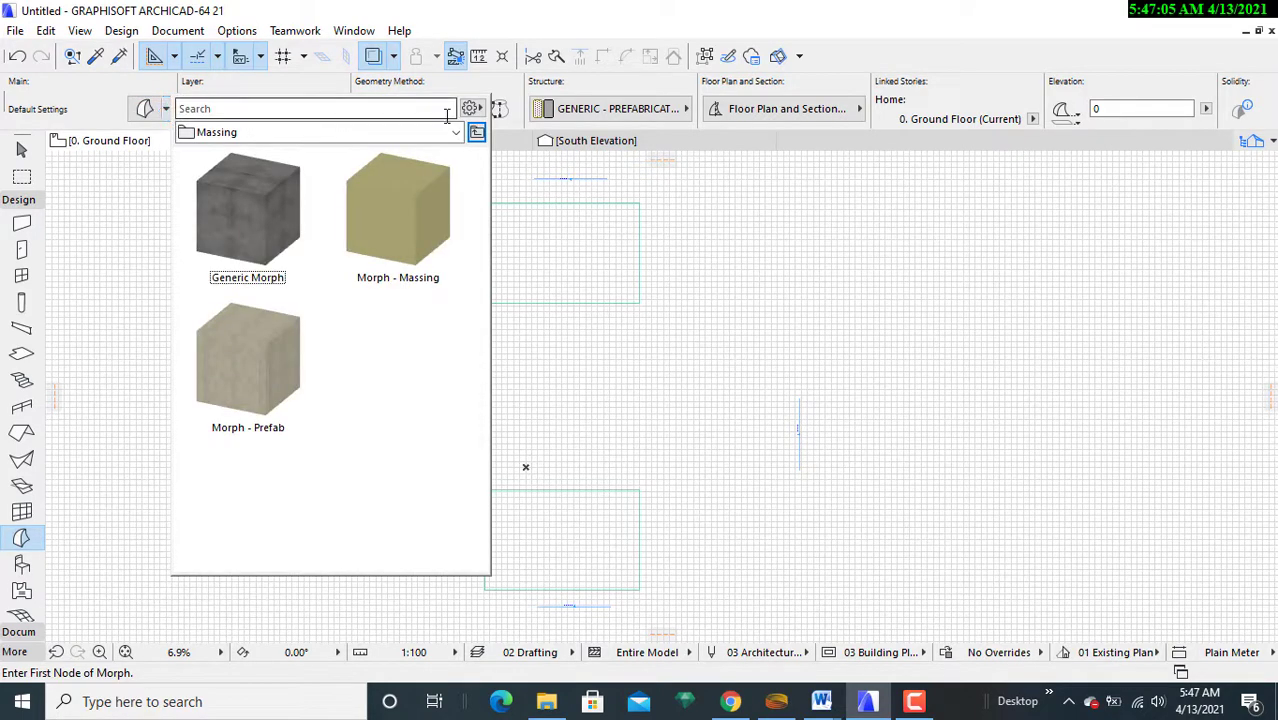
pyautogui.click(846, 197)
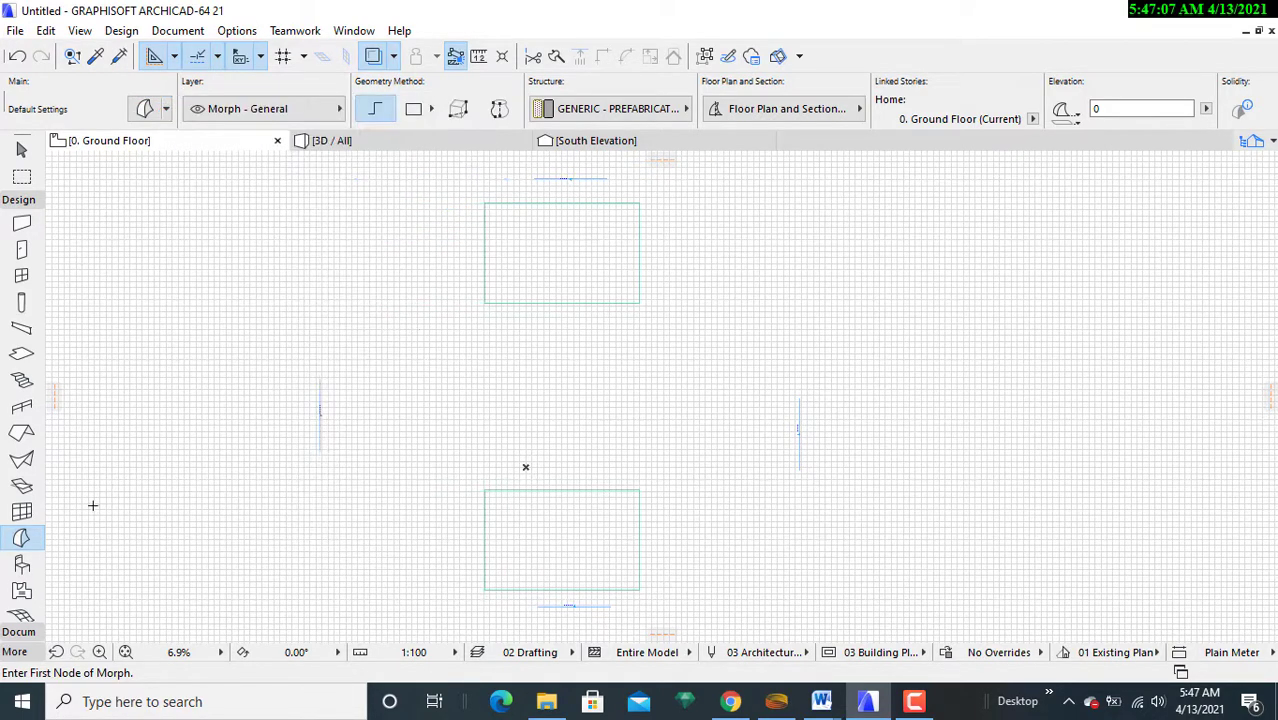
# - Find Straight Ramp 21 in the object library by searching for "ramp" and place it between the two slabs
pyautogui.click(24, 566)
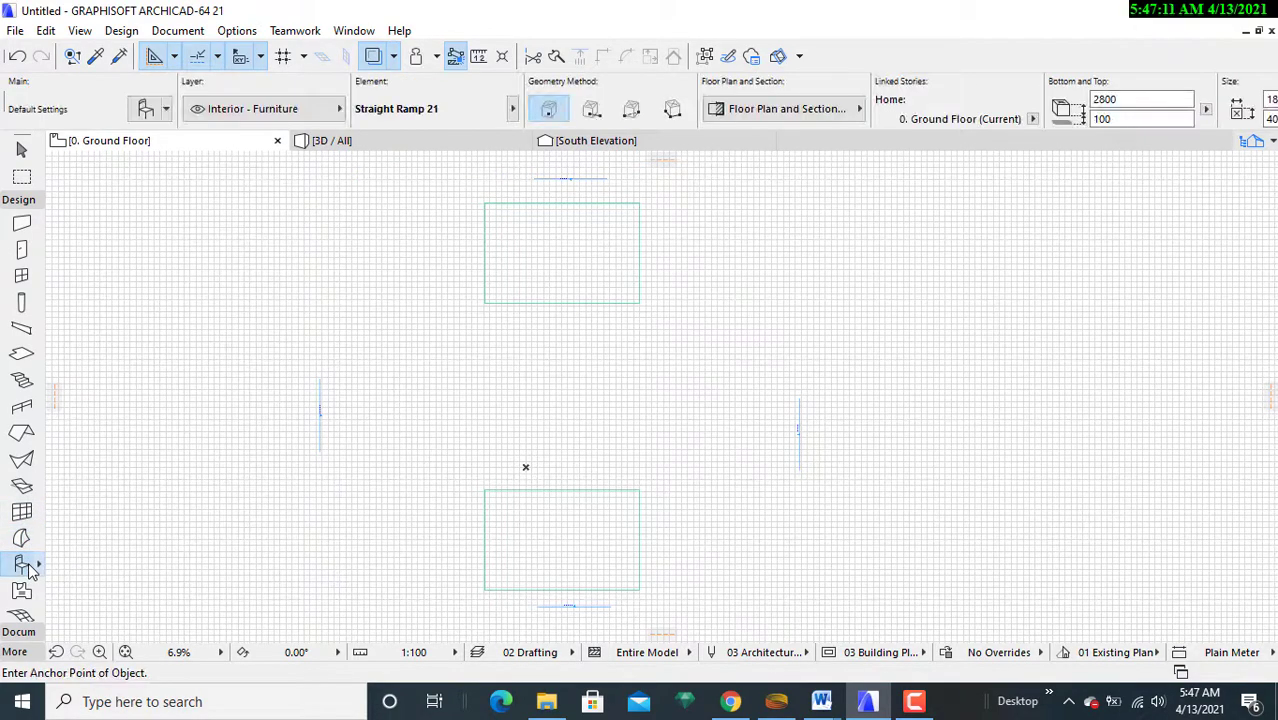
pyautogui.doubleClick(28, 566)
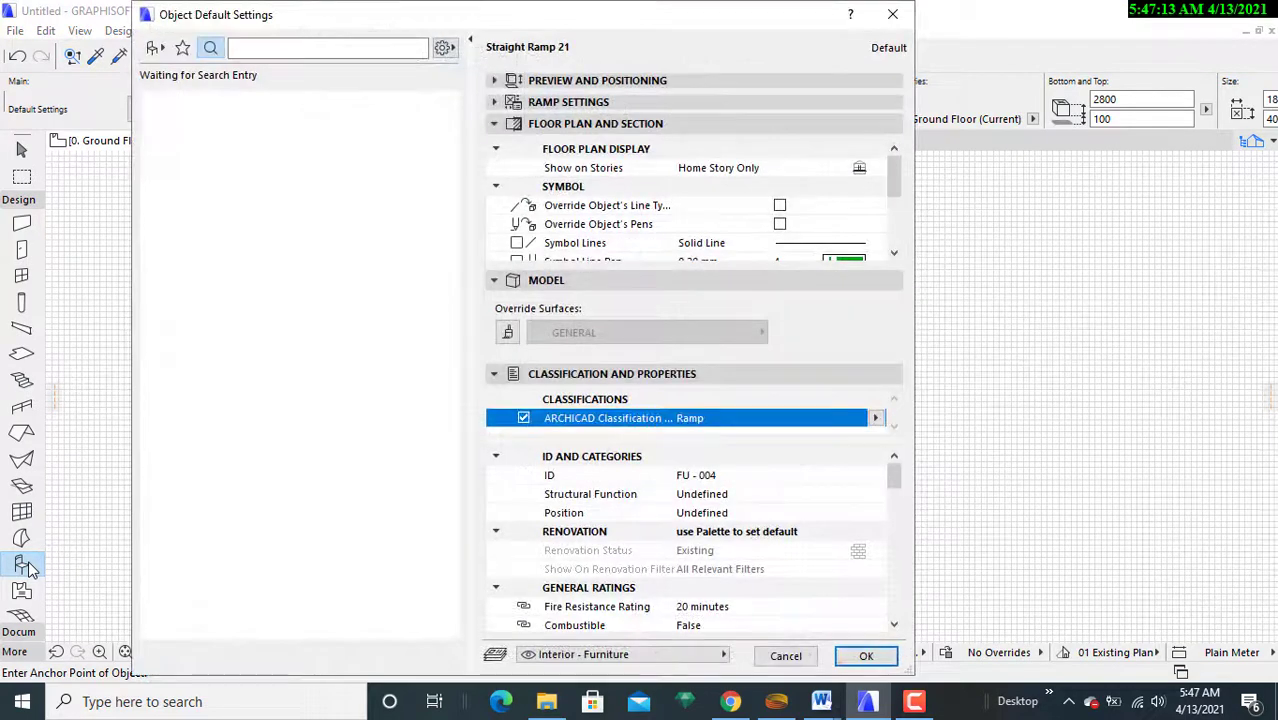
pyautogui.click(266, 50)
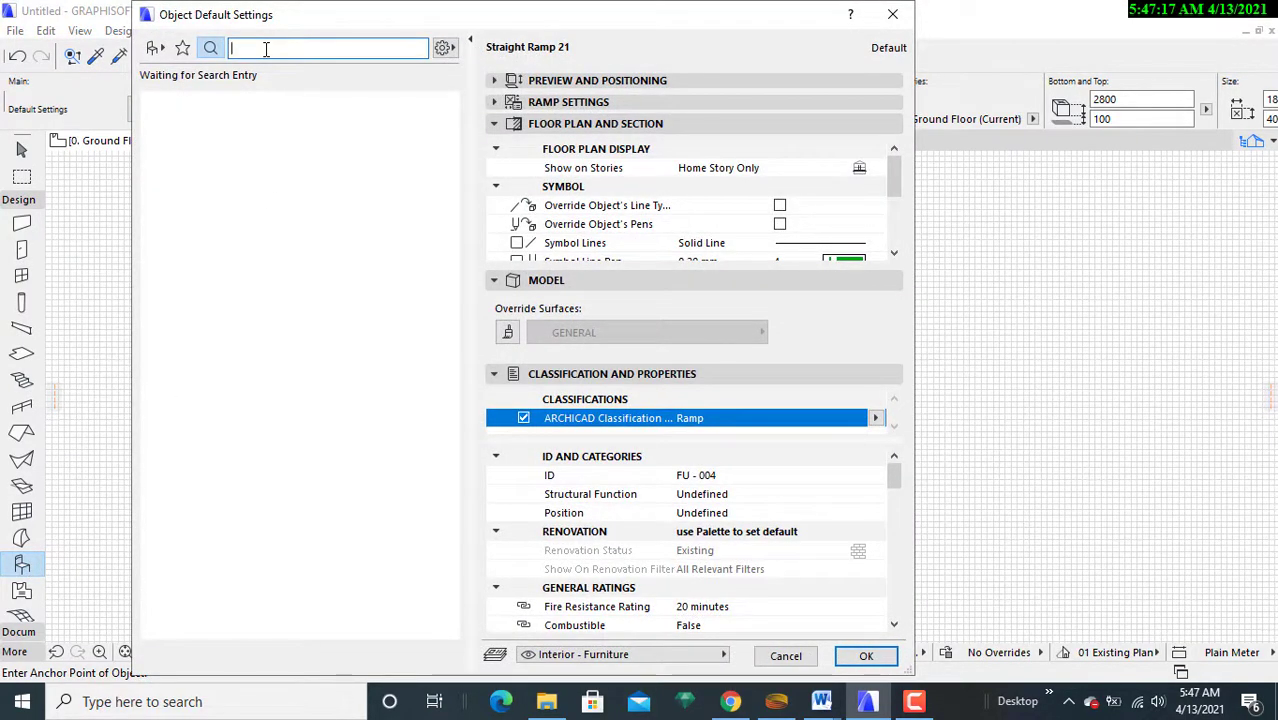
pyautogui.write('ram')
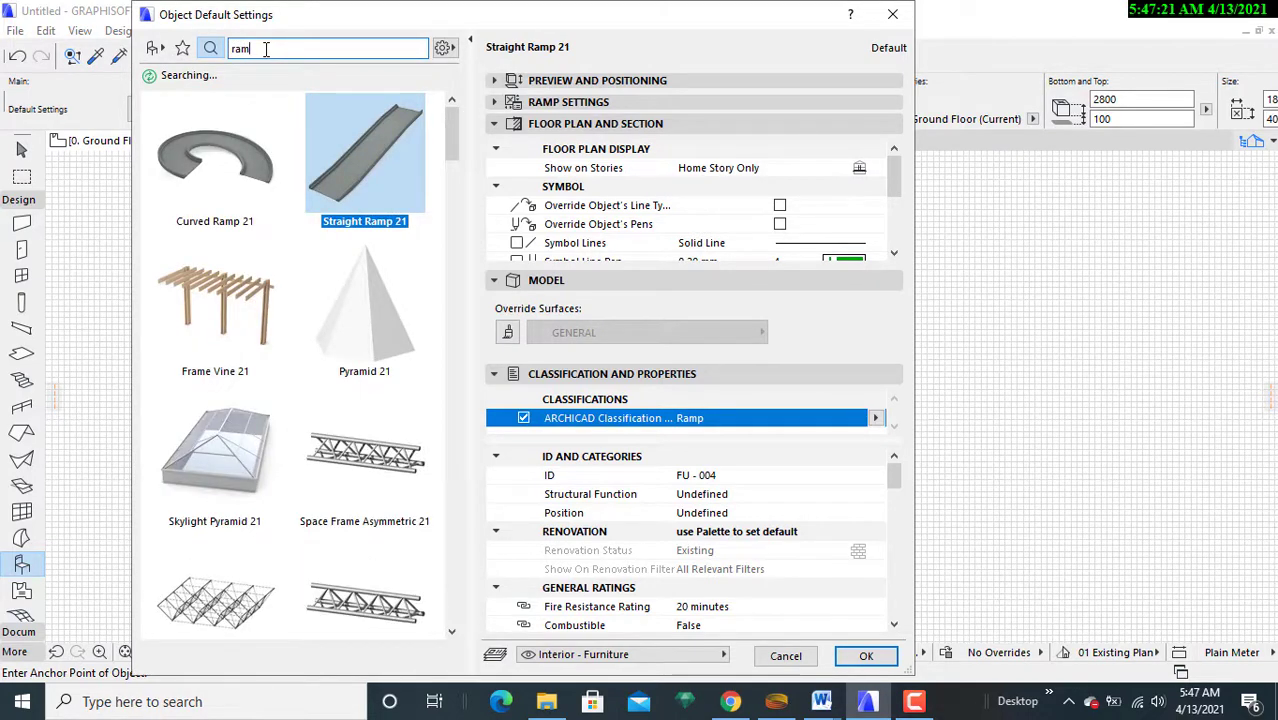
pyautogui.write('pl')
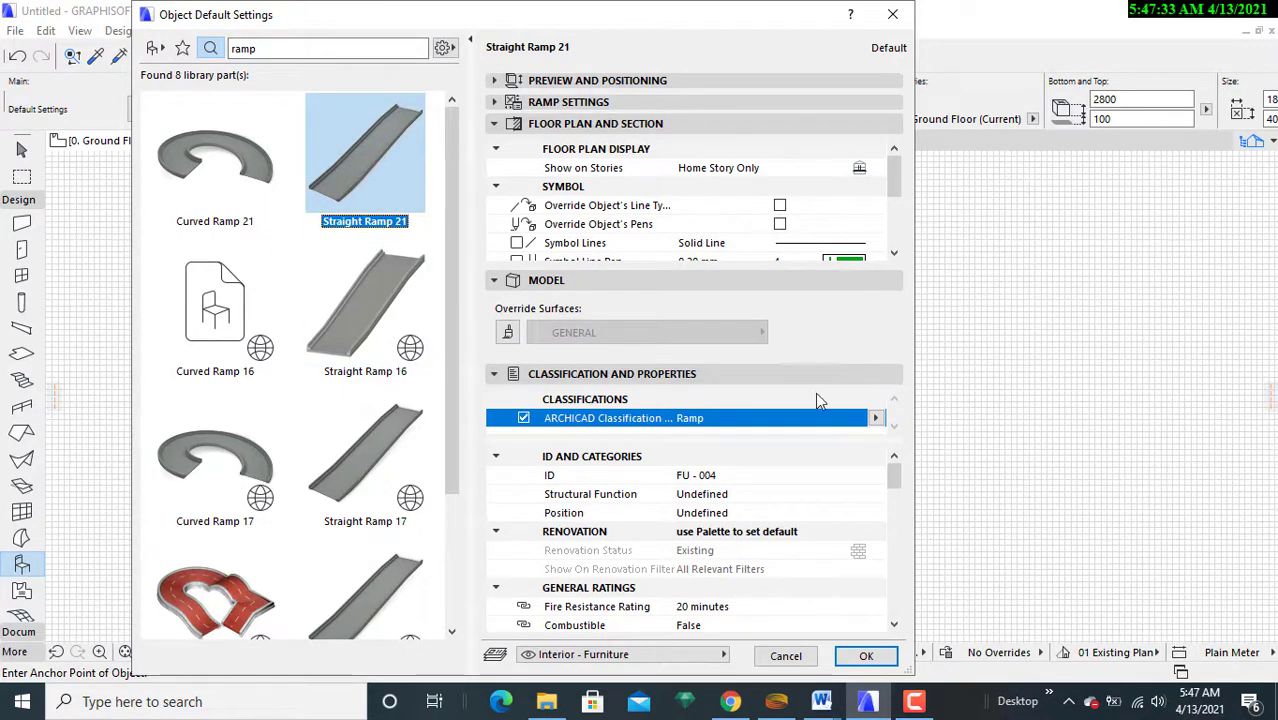
pyautogui.scroll(-2, 200, 476)
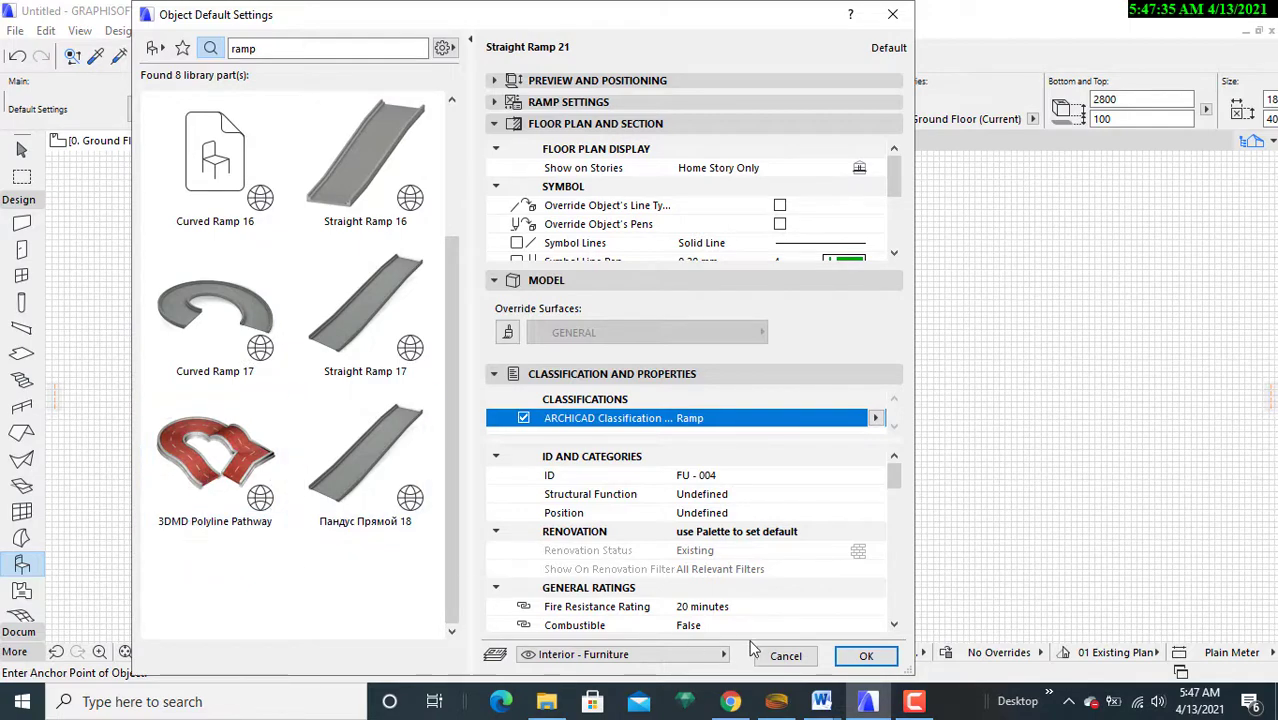
pyautogui.click(865, 659)
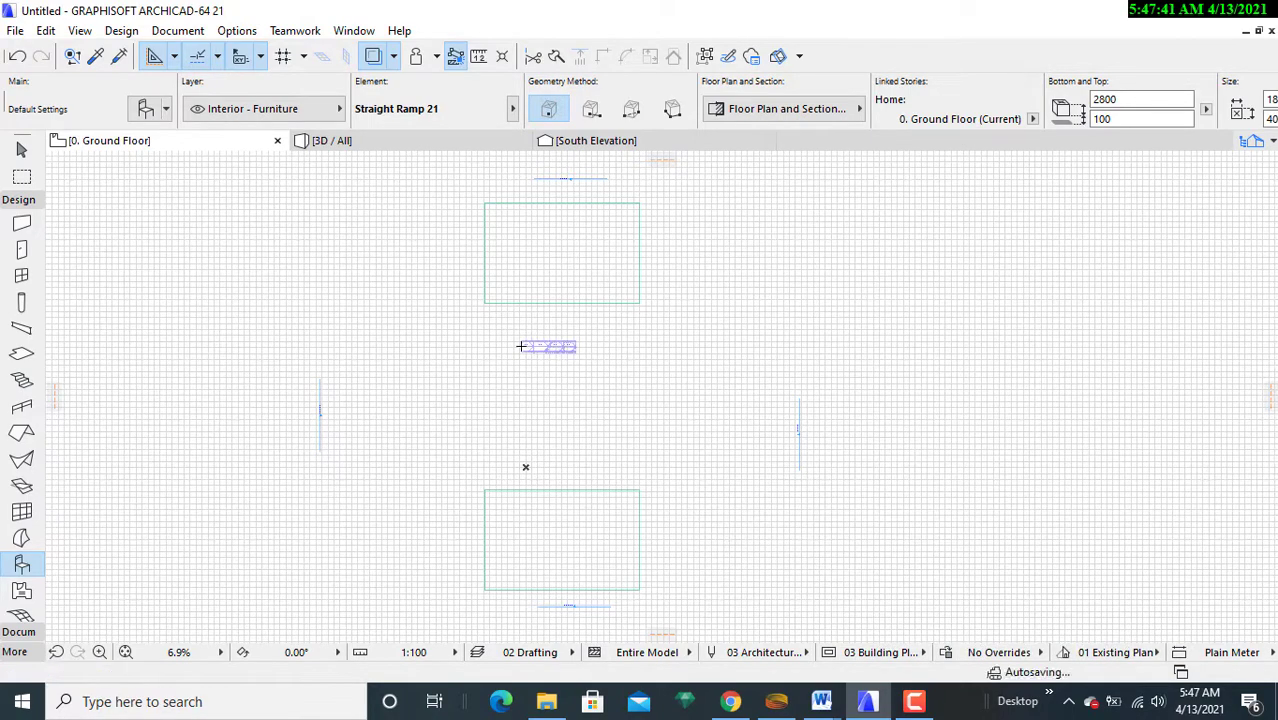
pyautogui.scroll(3, 521, 389)
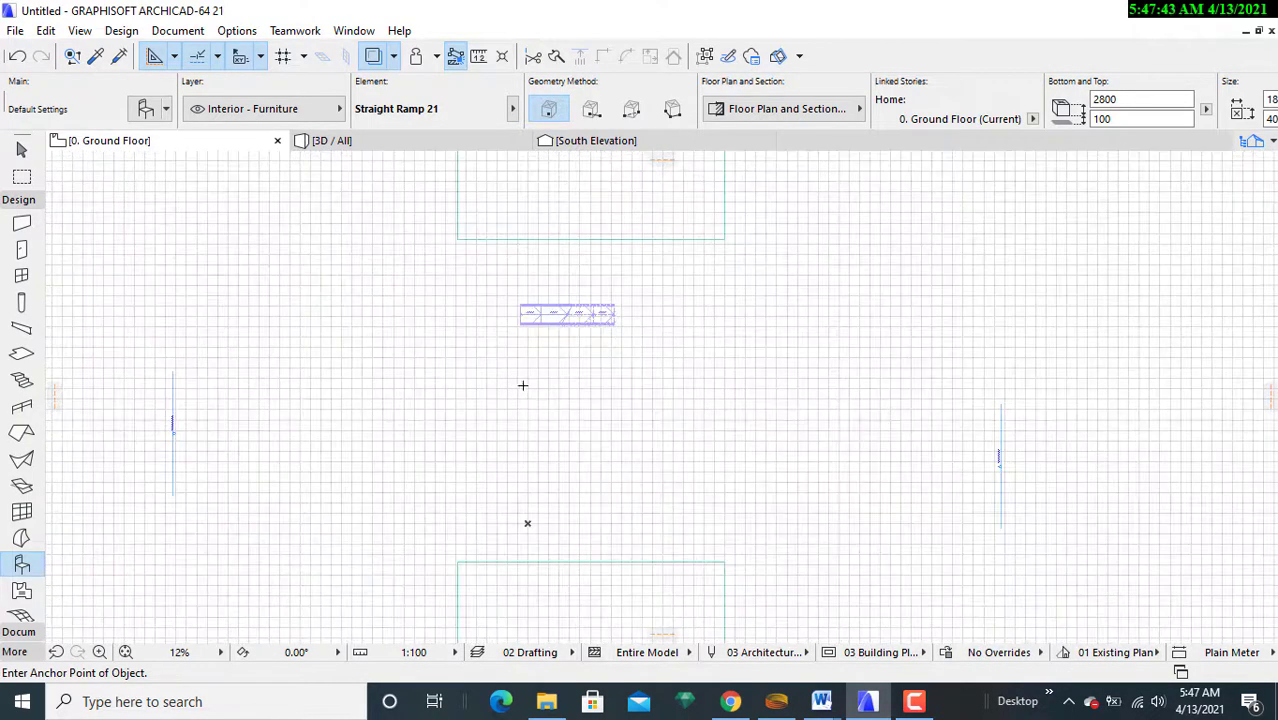
pyautogui.scroll(7, 538, 347)
pyautogui.scroll(-7, 538, 347)
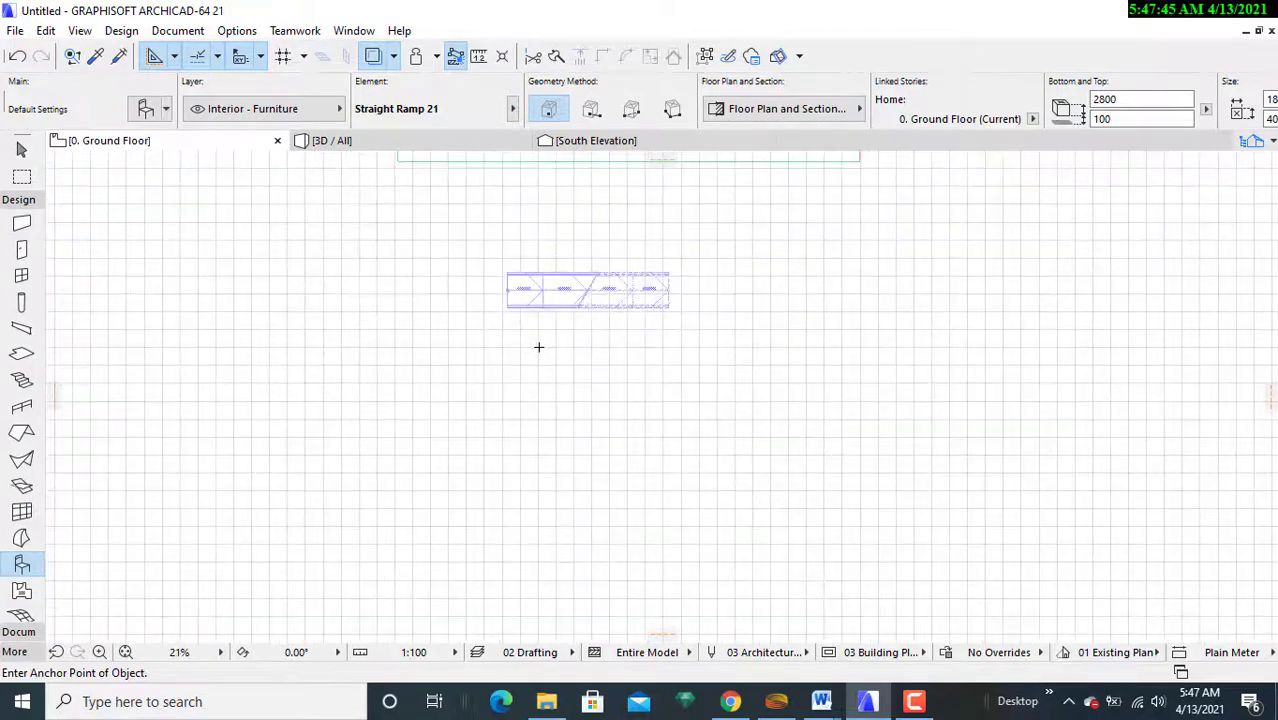
pyautogui.press('Escape')
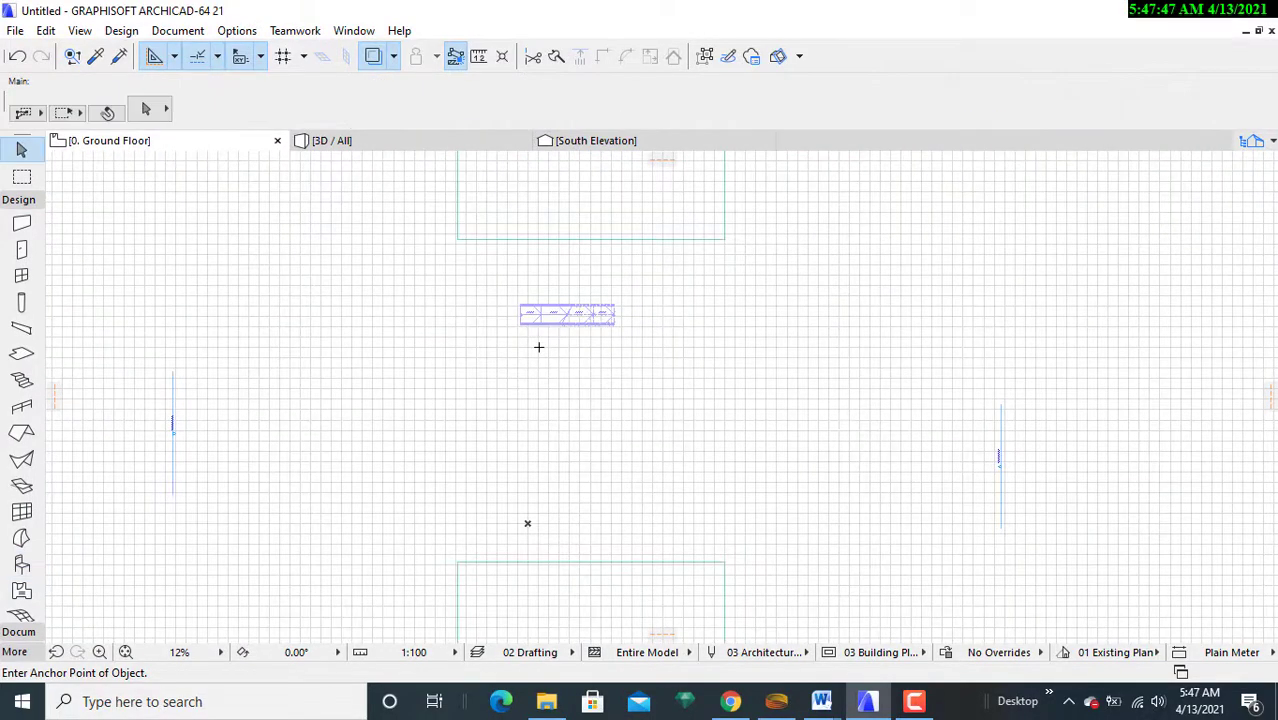
# - Rotate the straight ramp a quarter turn counterclockwise about its southeast corner so it runs north-south, and view it in 3D
pyautogui.click(522, 332)
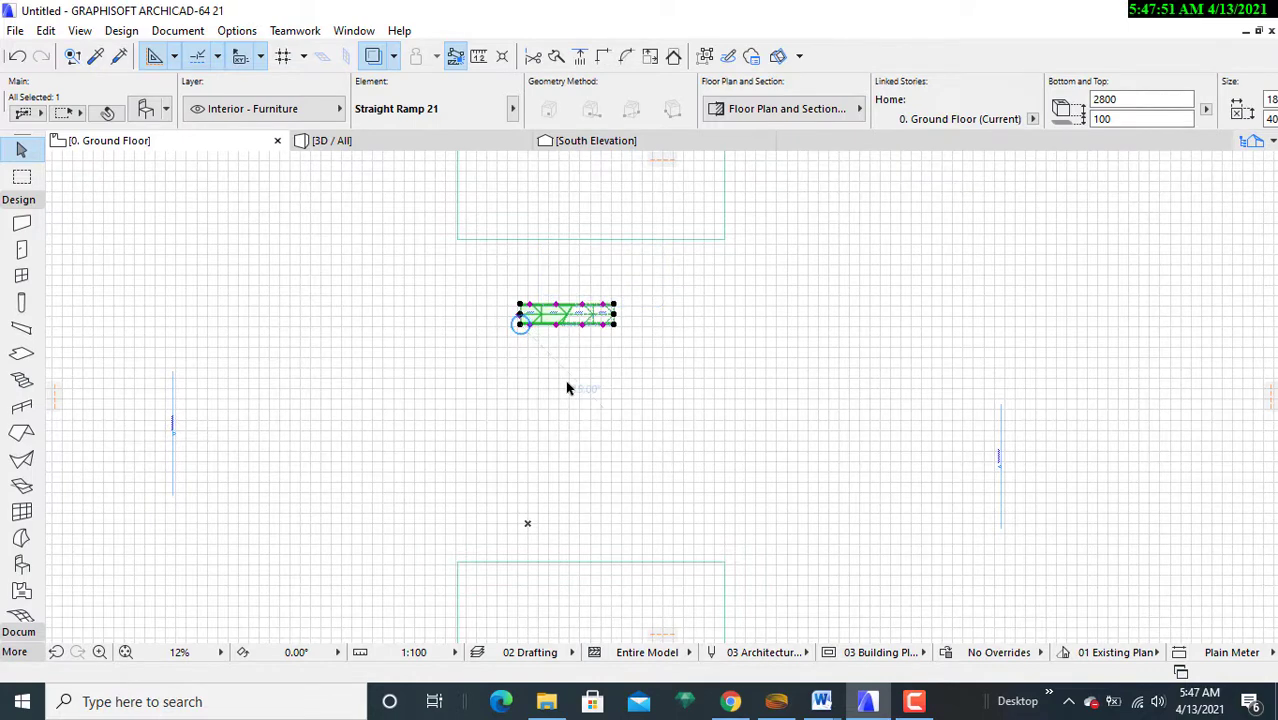
pyautogui.rightClick(606, 352)
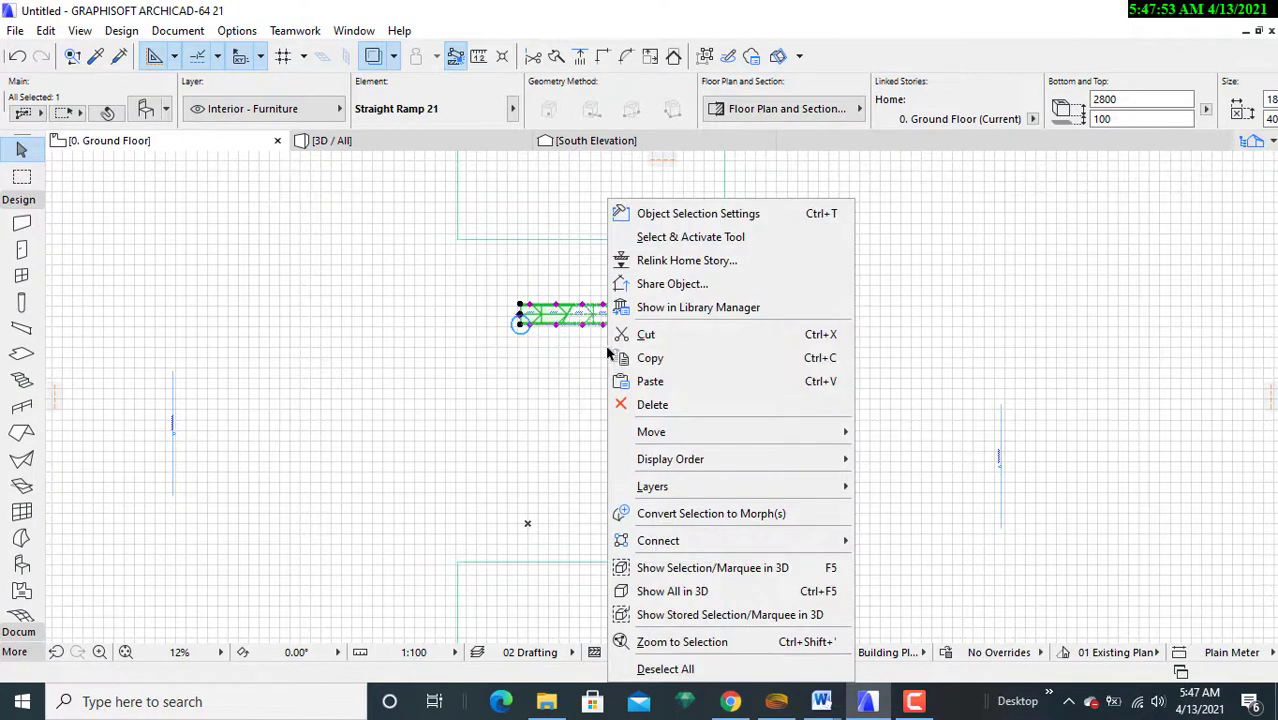
pyautogui.moveTo(735, 437)
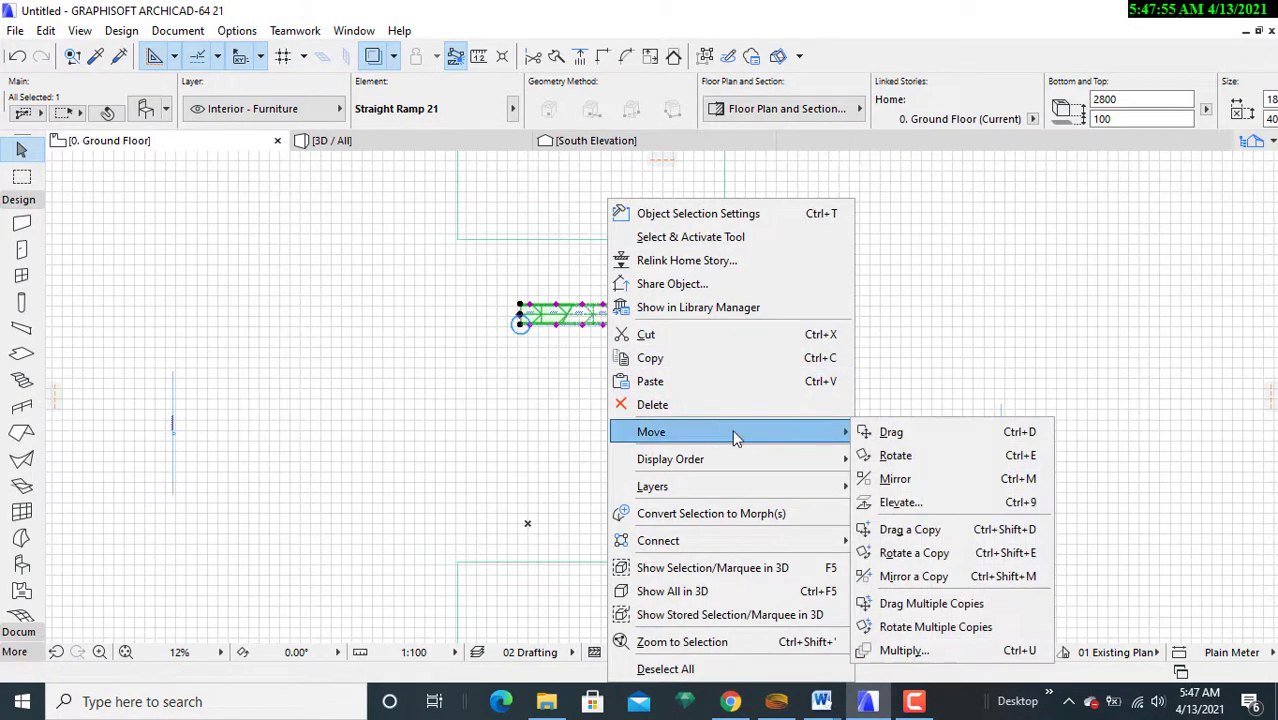
pyautogui.click(930, 456)
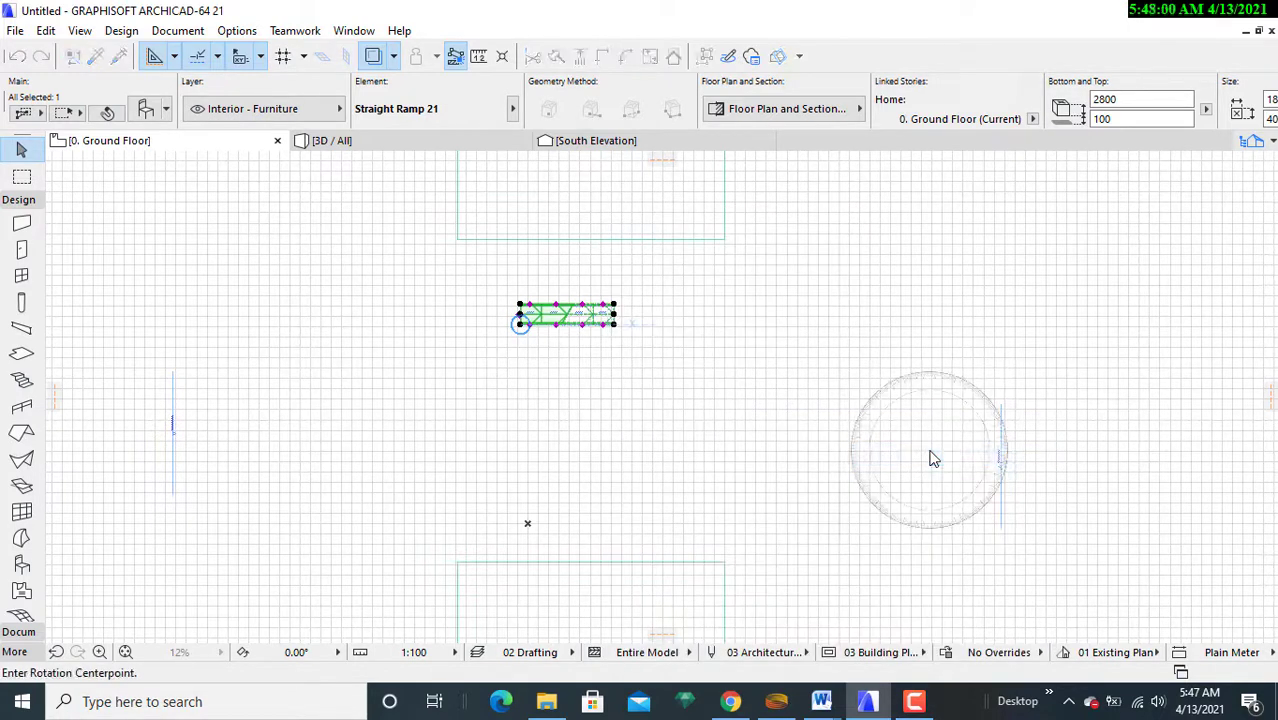
pyautogui.click(614, 324)
pyautogui.click(833, 322)
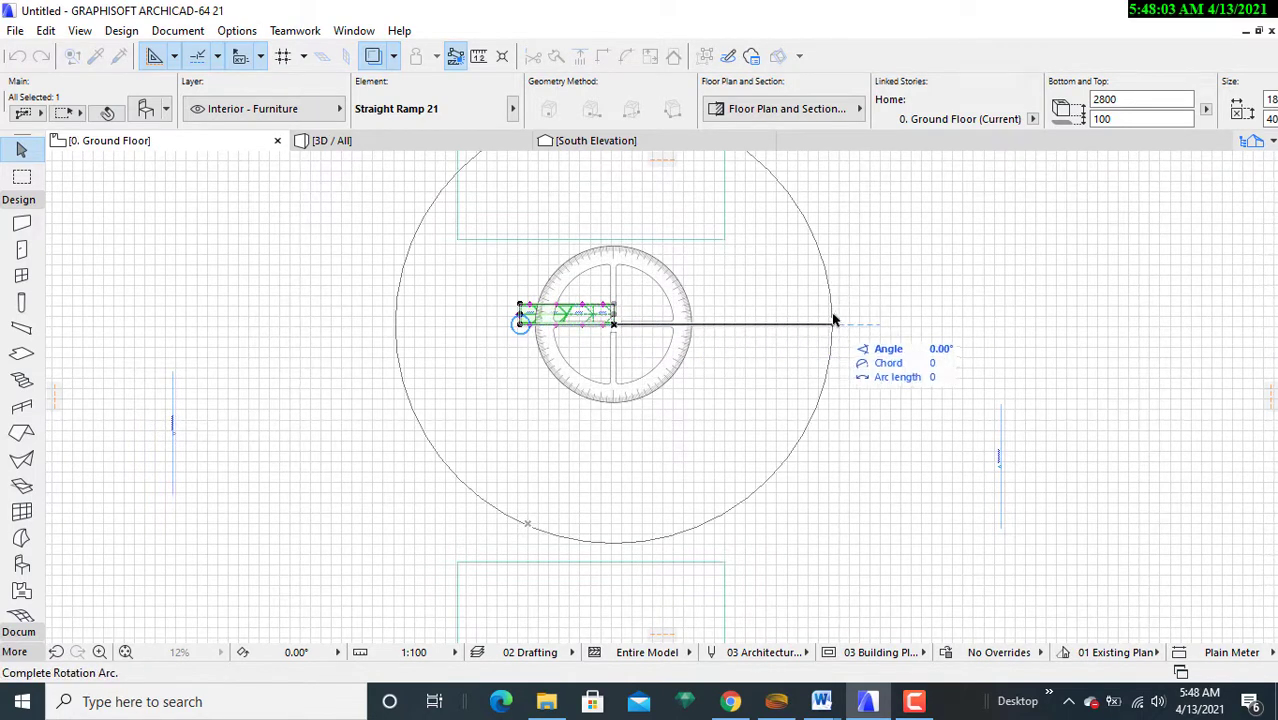
pyautogui.click(621, 222)
pyautogui.scroll(3, 648, 442)
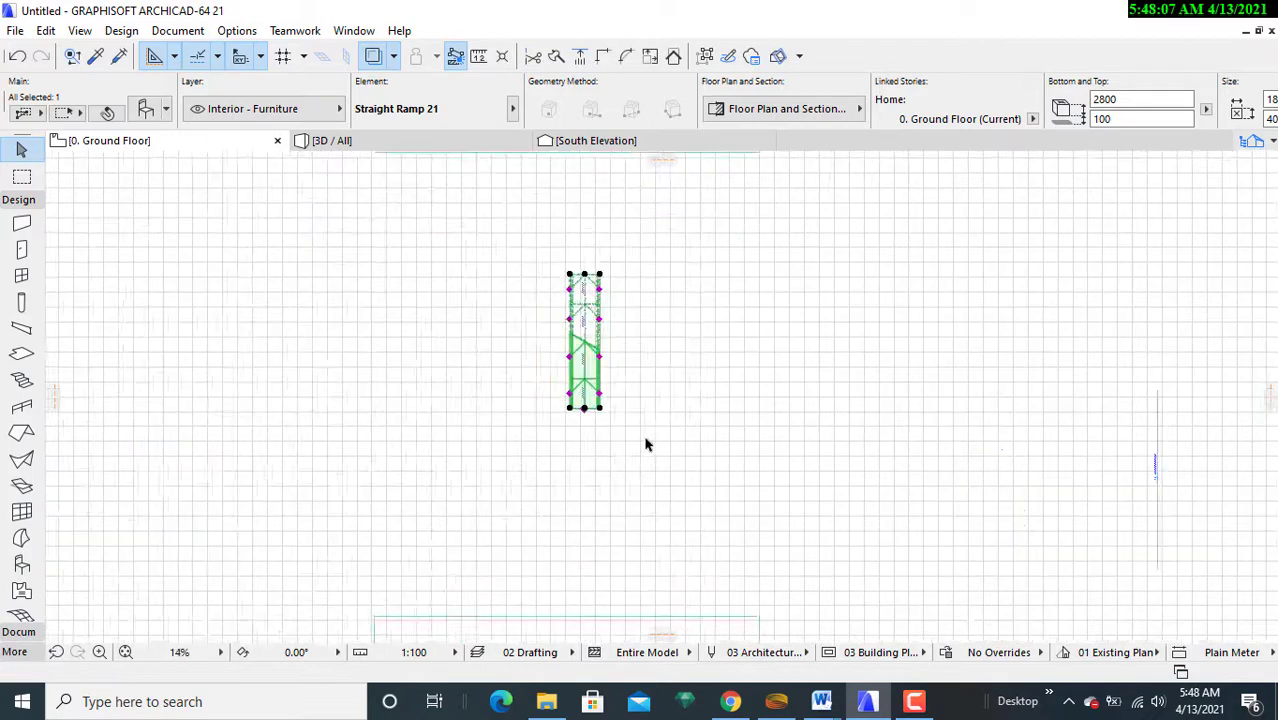
pyautogui.scroll(-8, 640, 443)
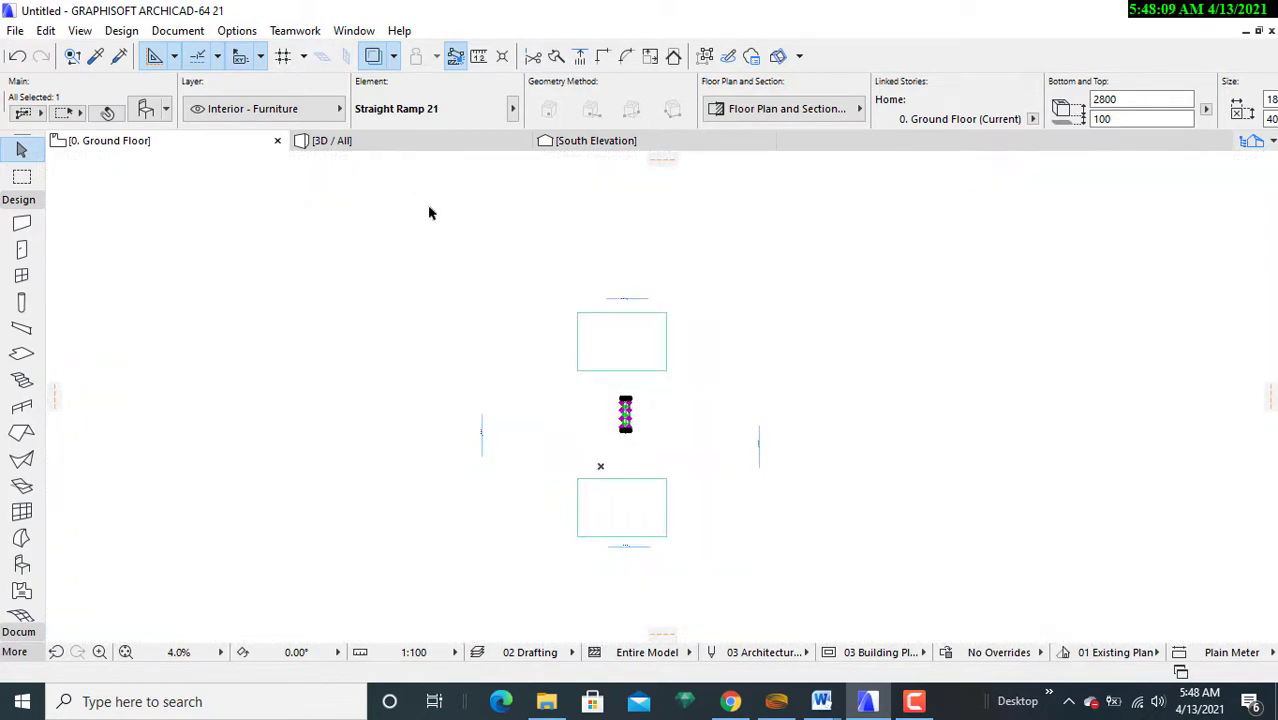
pyautogui.click(405, 145)
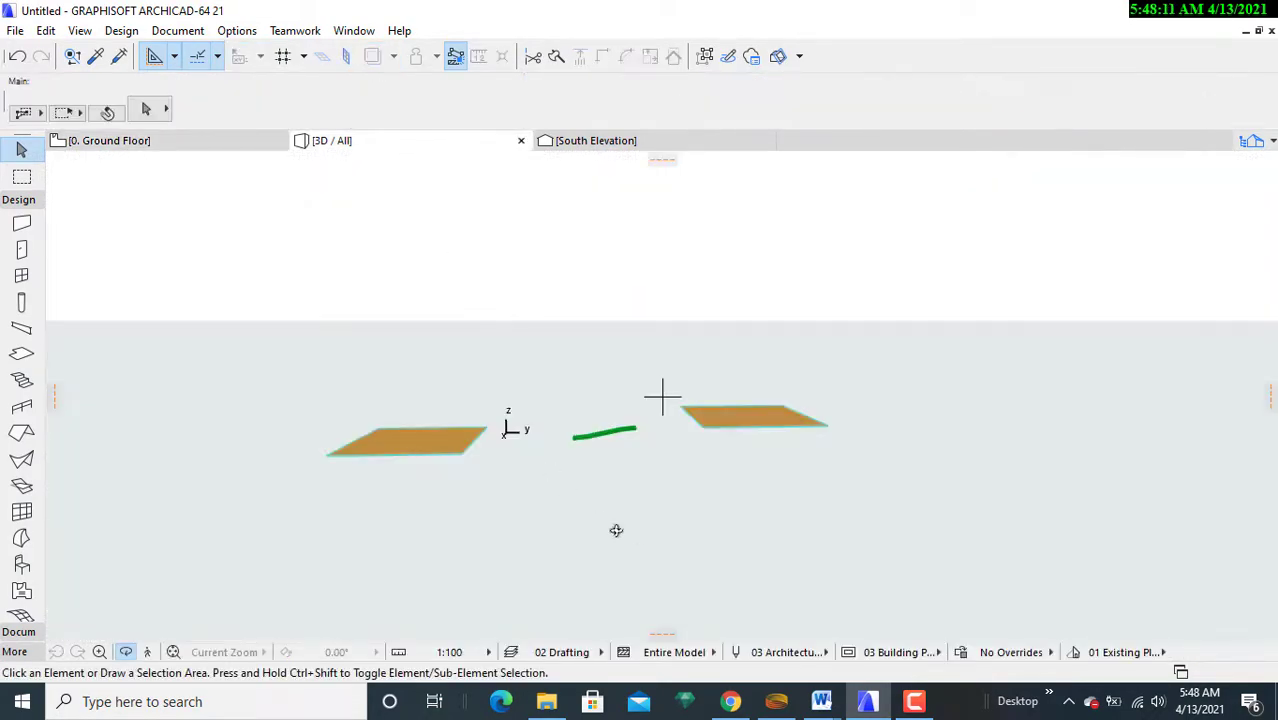
# - Inspect the ramp and both slabs in 3D, and return to the ground floor plan
pyautogui.scroll(5, 568, 481)
pyautogui.moveTo(558, 424); pyautogui.dragTo(533, 502)
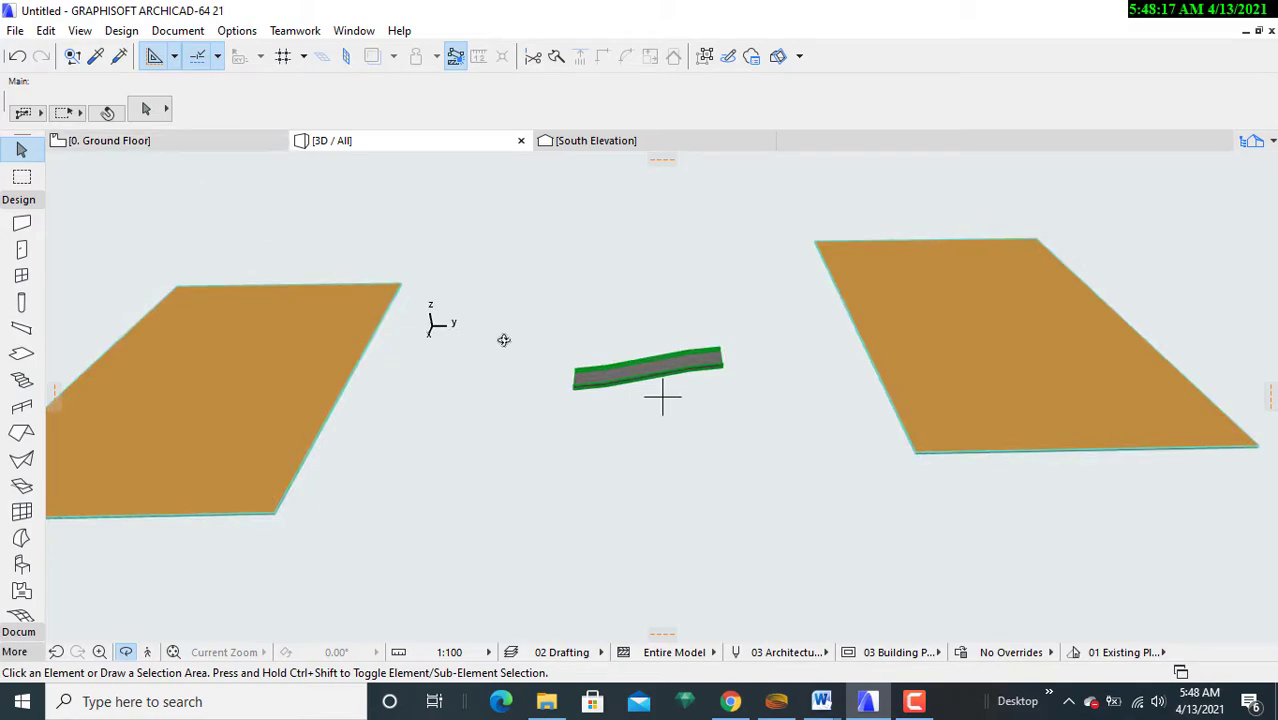
pyautogui.click(207, 146)
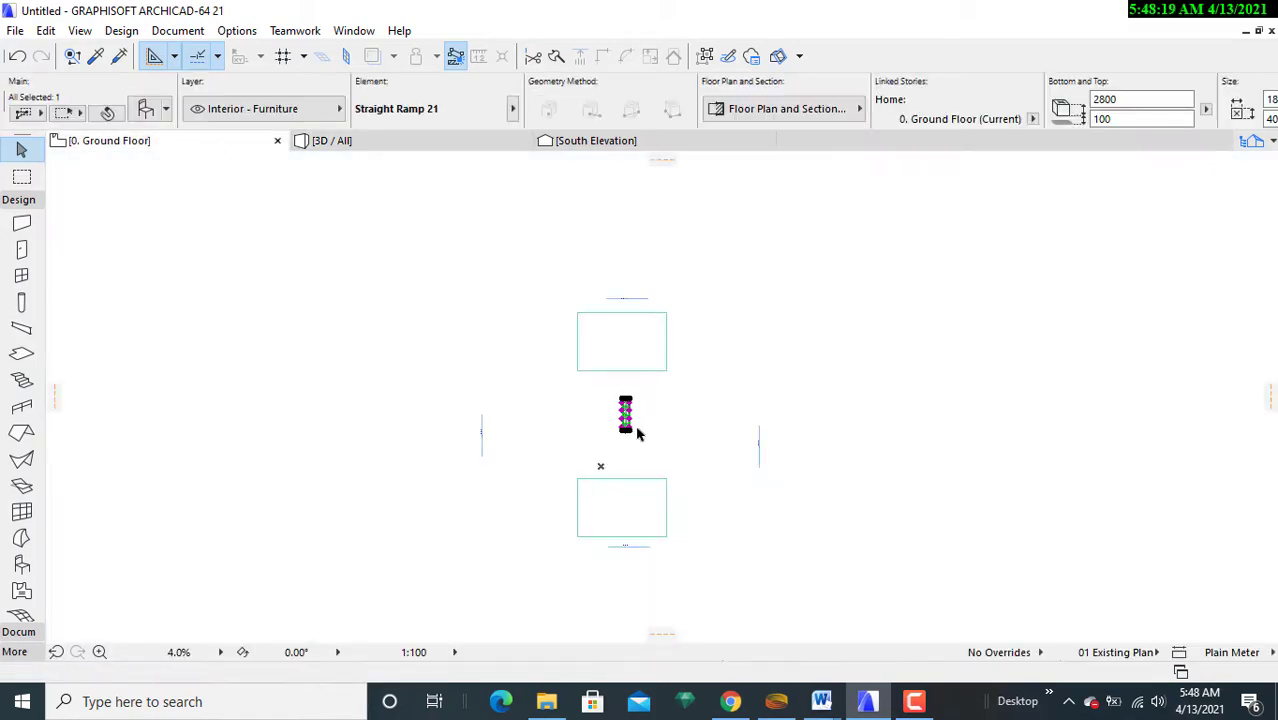
# - Select the straight ramp between the slabs and set its width to 8000
pyautogui.scroll(6, 637, 428)
pyautogui.scroll(-5, 637, 427)
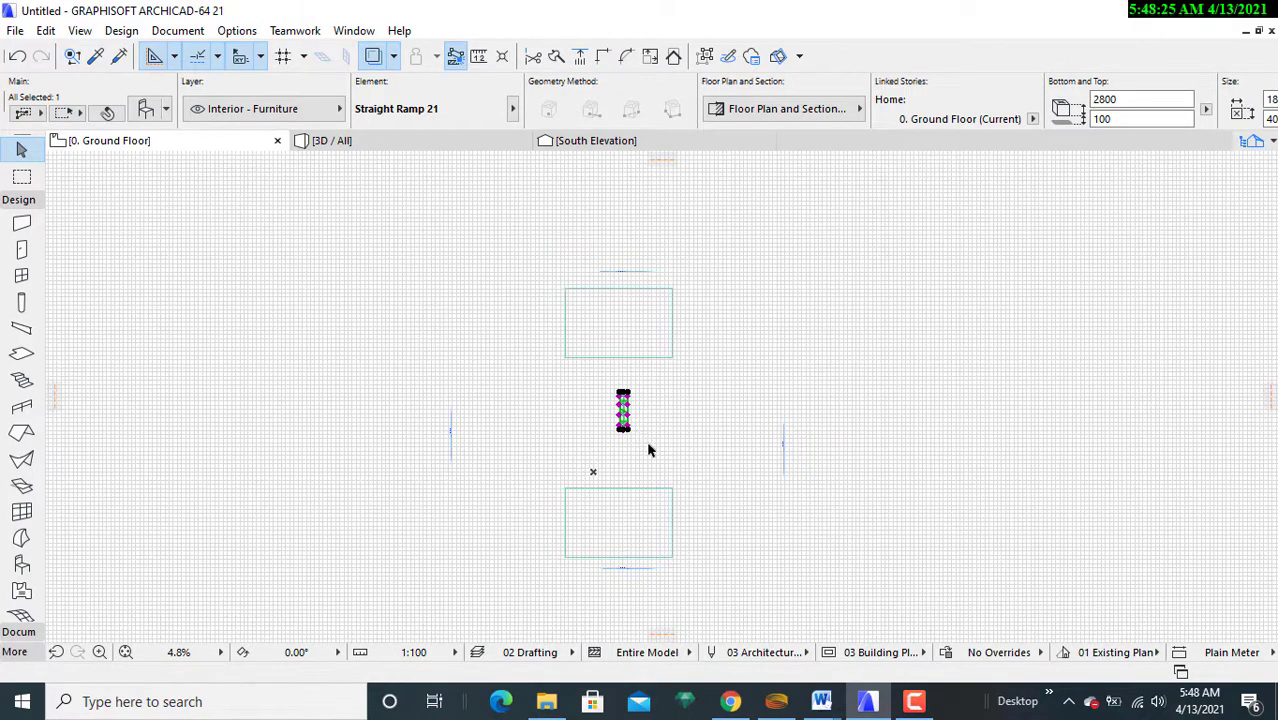
pyautogui.click(620, 449)
pyautogui.scroll(7, 620, 447)
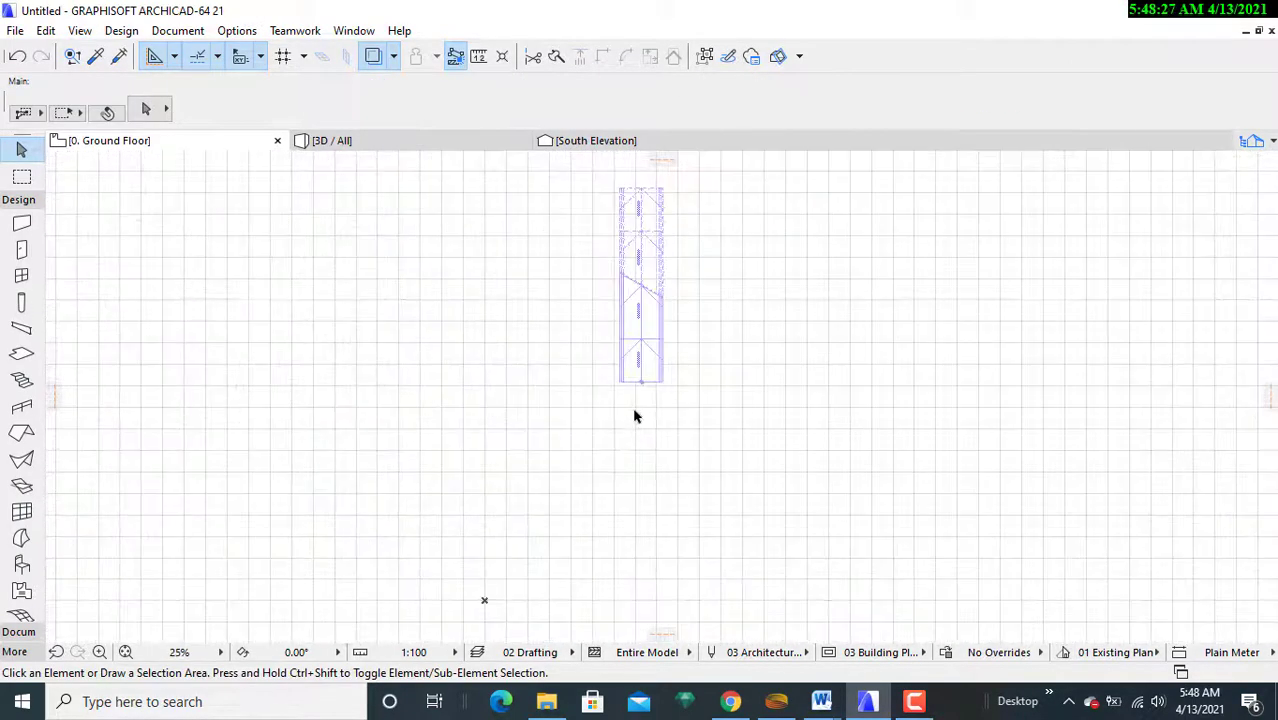
pyautogui.moveTo(634, 416); pyautogui.dragTo(606, 528, button='middle')
pyautogui.click(636, 500)
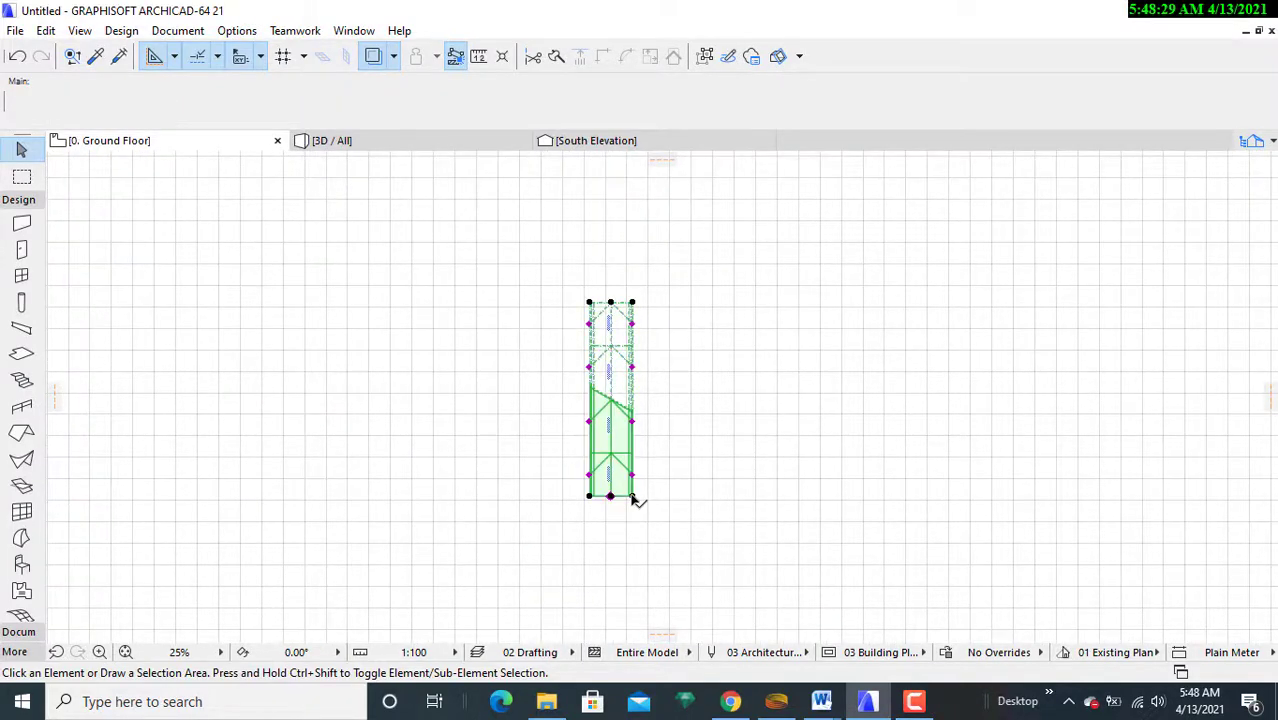
pyautogui.click(146, 111)
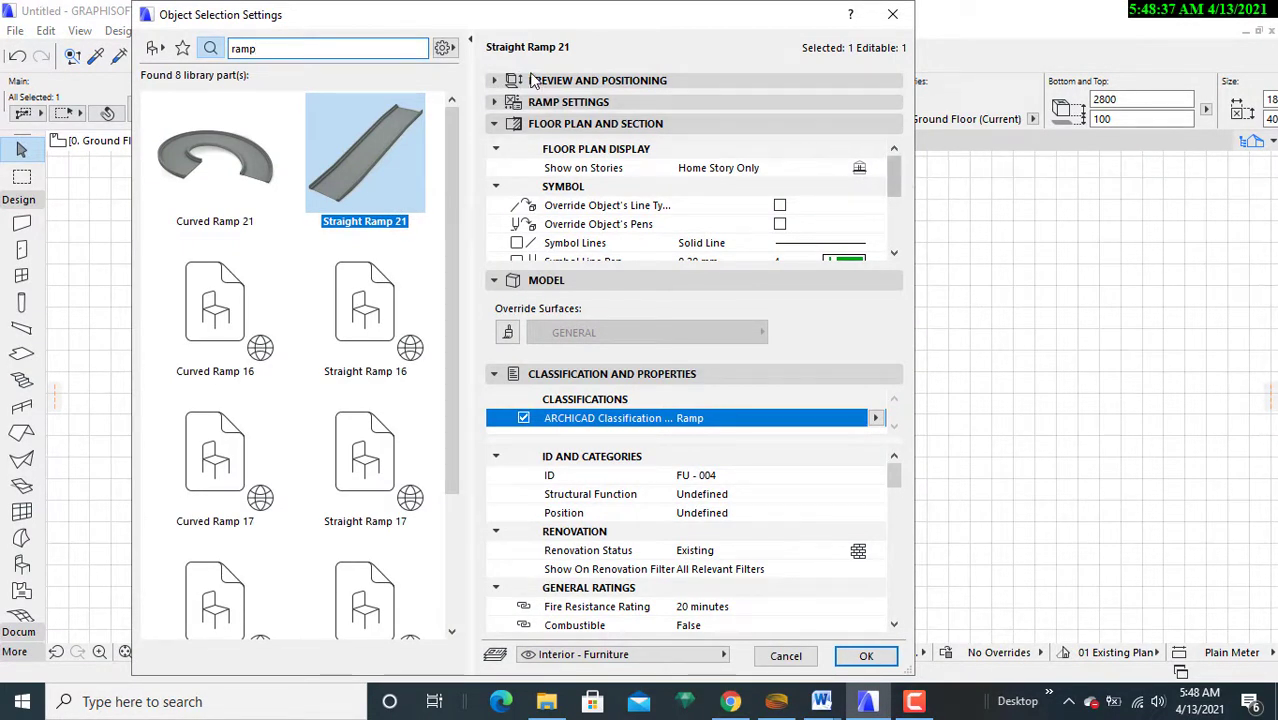
pyautogui.click(566, 84)
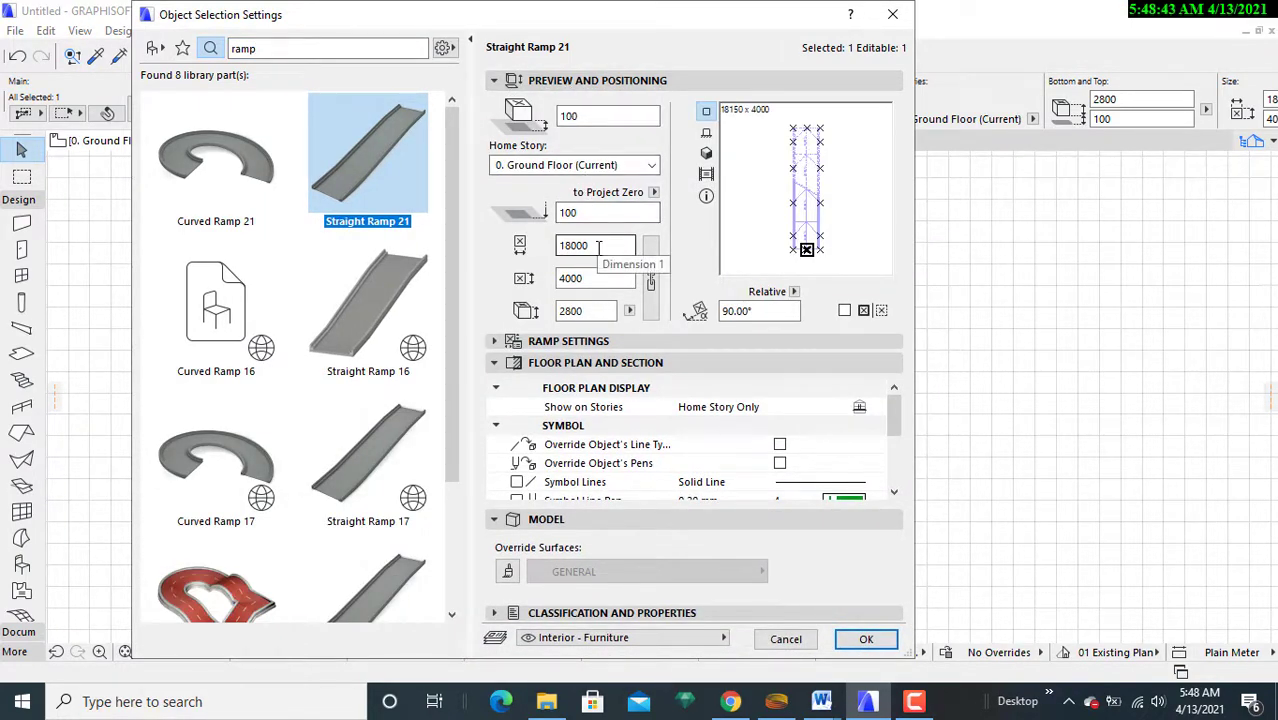
pyautogui.click(590, 279)
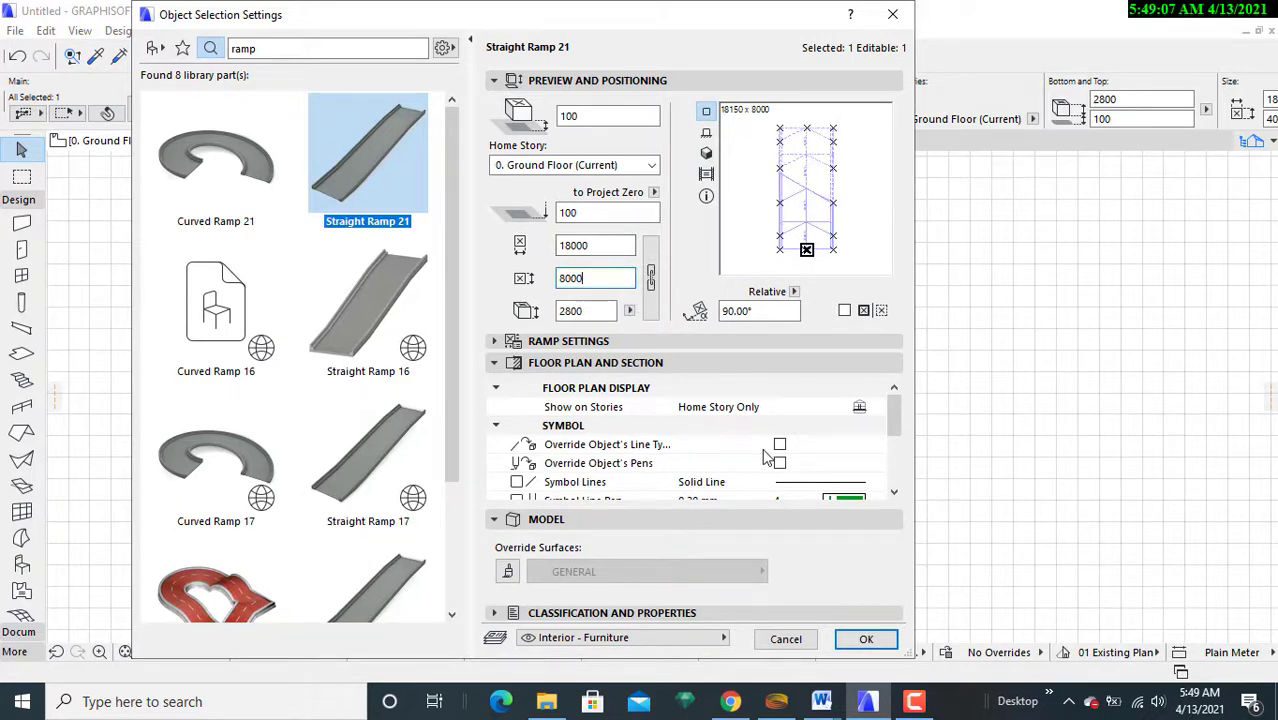
pyautogui.click(868, 640)
# - Examine the widened ramp's size and position relative to the two slabs in plan
pyautogui.scroll(-5, 628, 480)
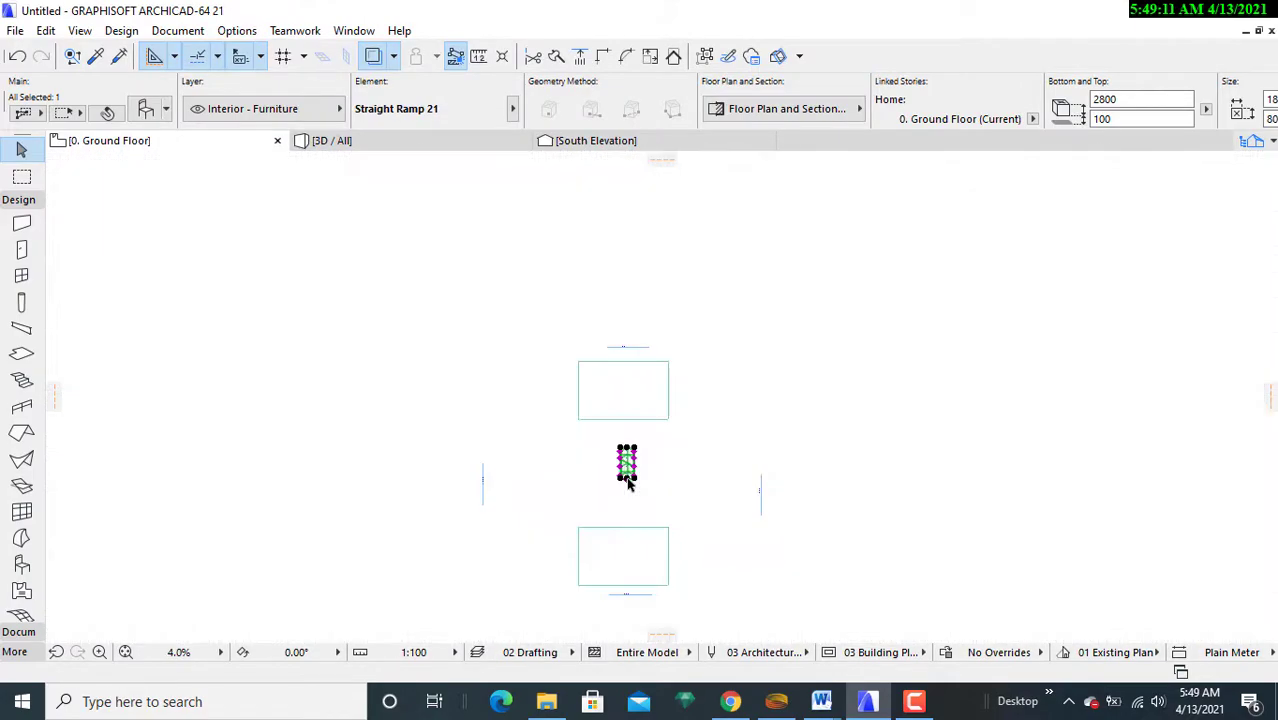
pyautogui.scroll(4, 628, 480)
pyautogui.scroll(2, 628, 480)
pyautogui.scroll(-6, 633, 482)
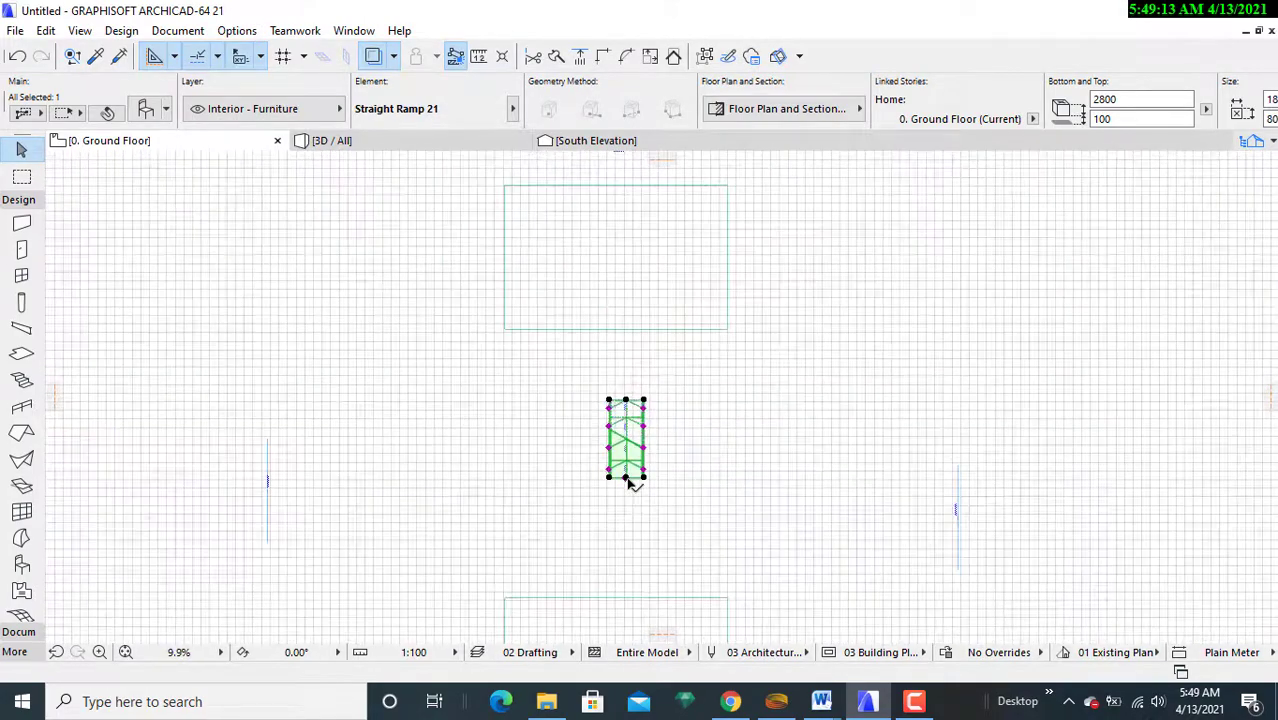
pyautogui.scroll(2, 642, 482)
pyautogui.scroll(2, 676, 457)
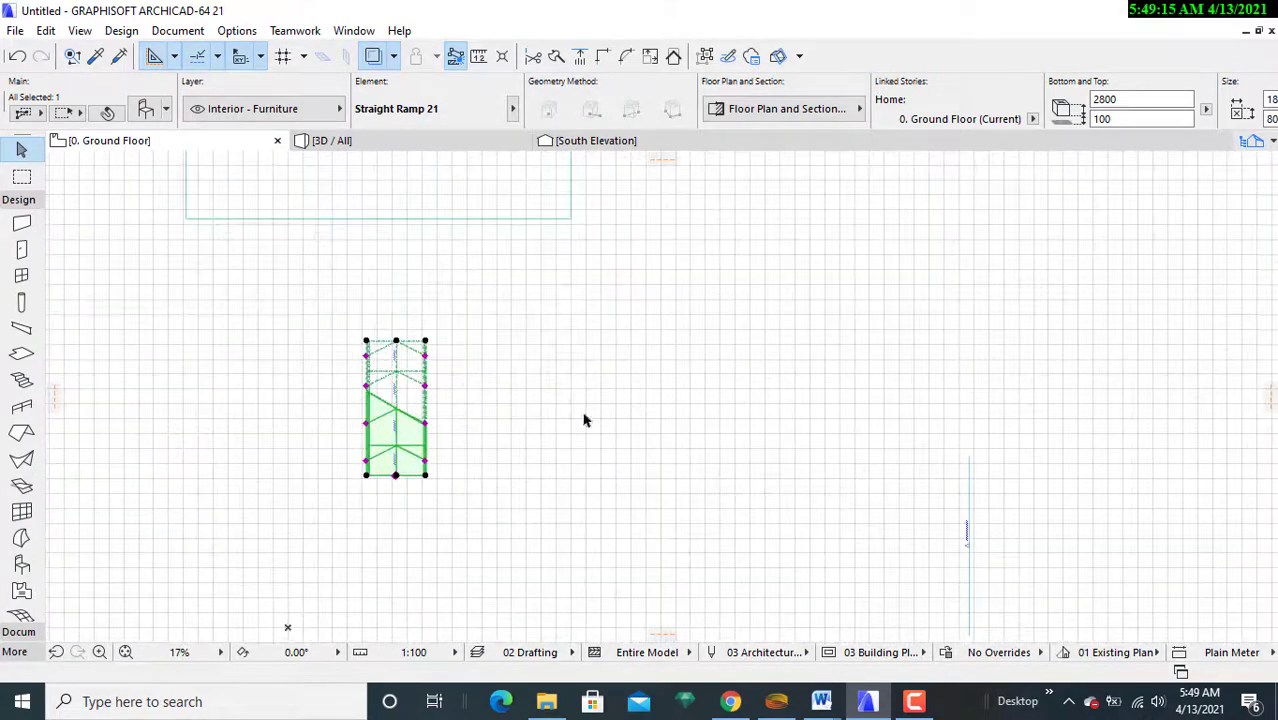
pyautogui.scroll(-1, 573, 462)
pyautogui.moveTo(571, 472); pyautogui.dragTo(596, 465, button='middle')
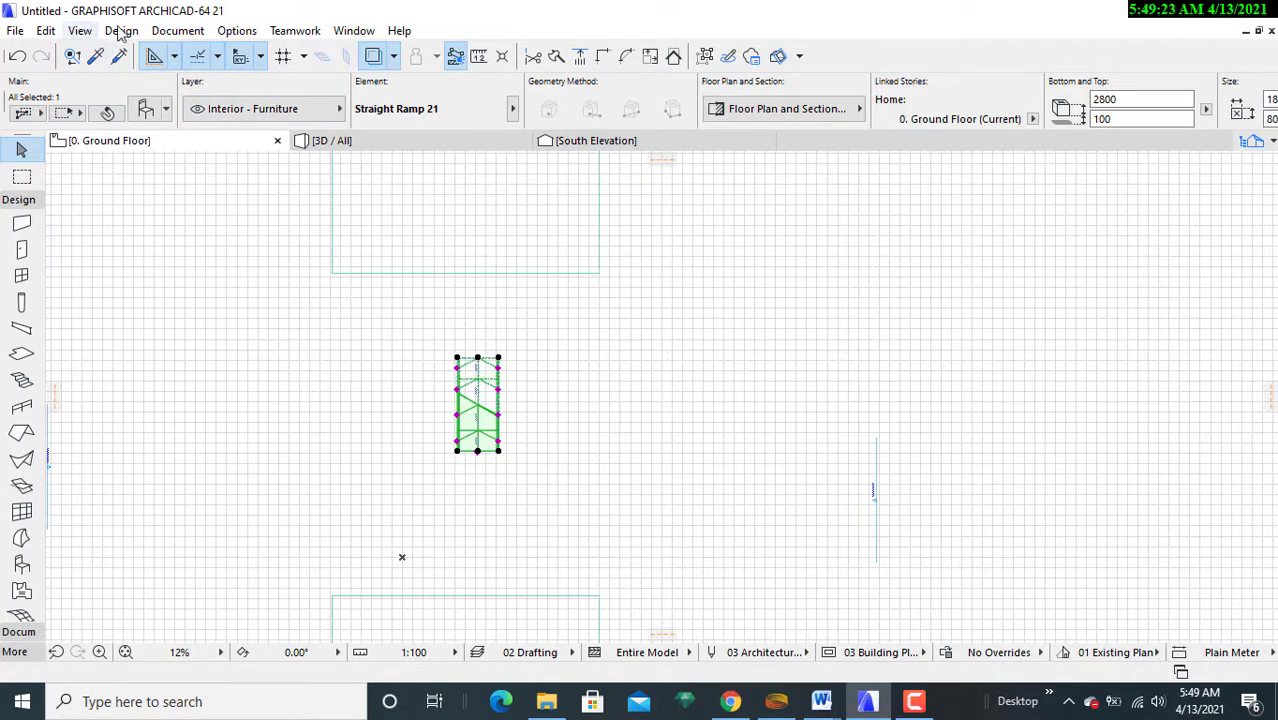
# - Start a linear dimension with its first node at the northern slab's southeast corner
pyautogui.click(176, 32)
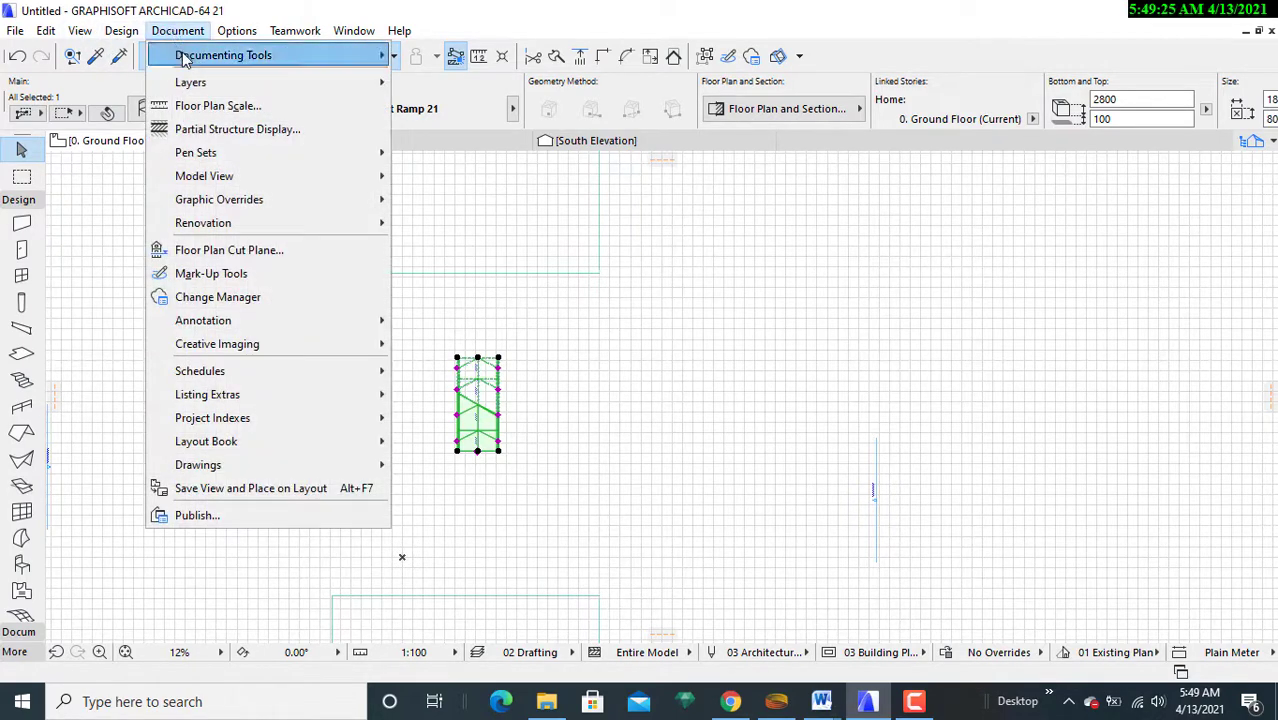
pyautogui.moveTo(185, 57)
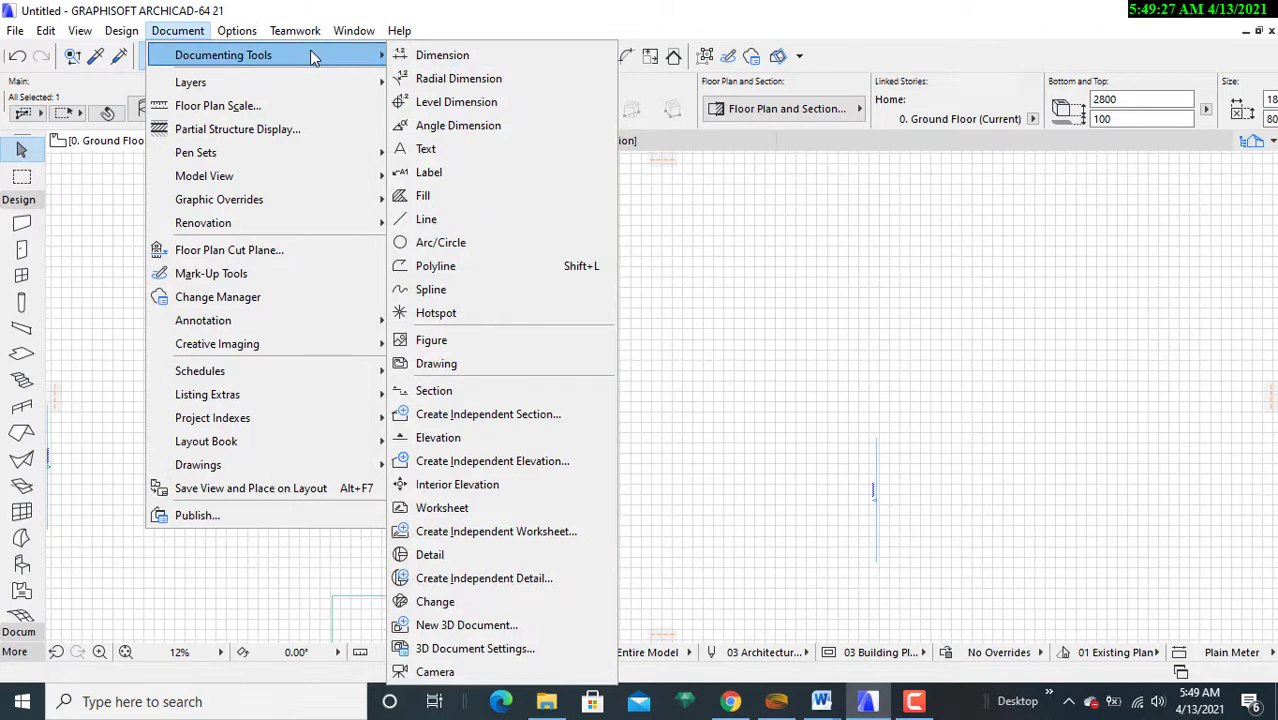
pyautogui.click(424, 57)
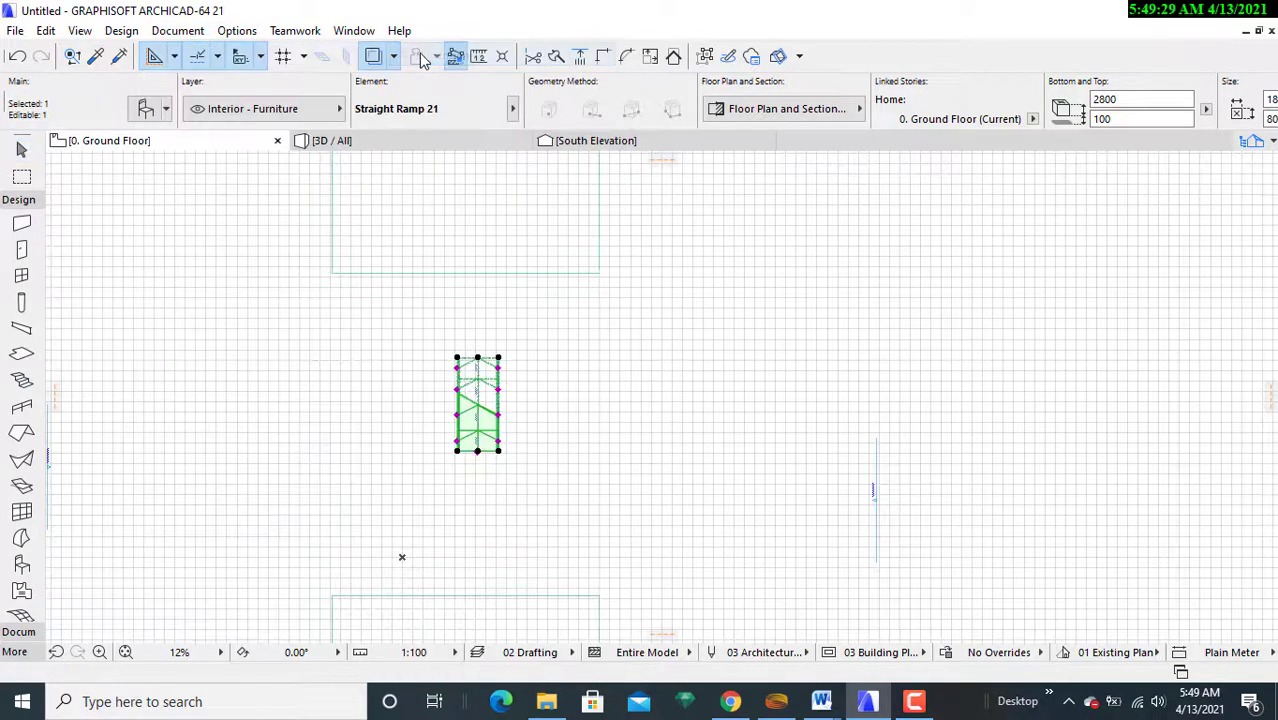
pyautogui.scroll(1, 602, 289)
pyautogui.scroll(6, 602, 289)
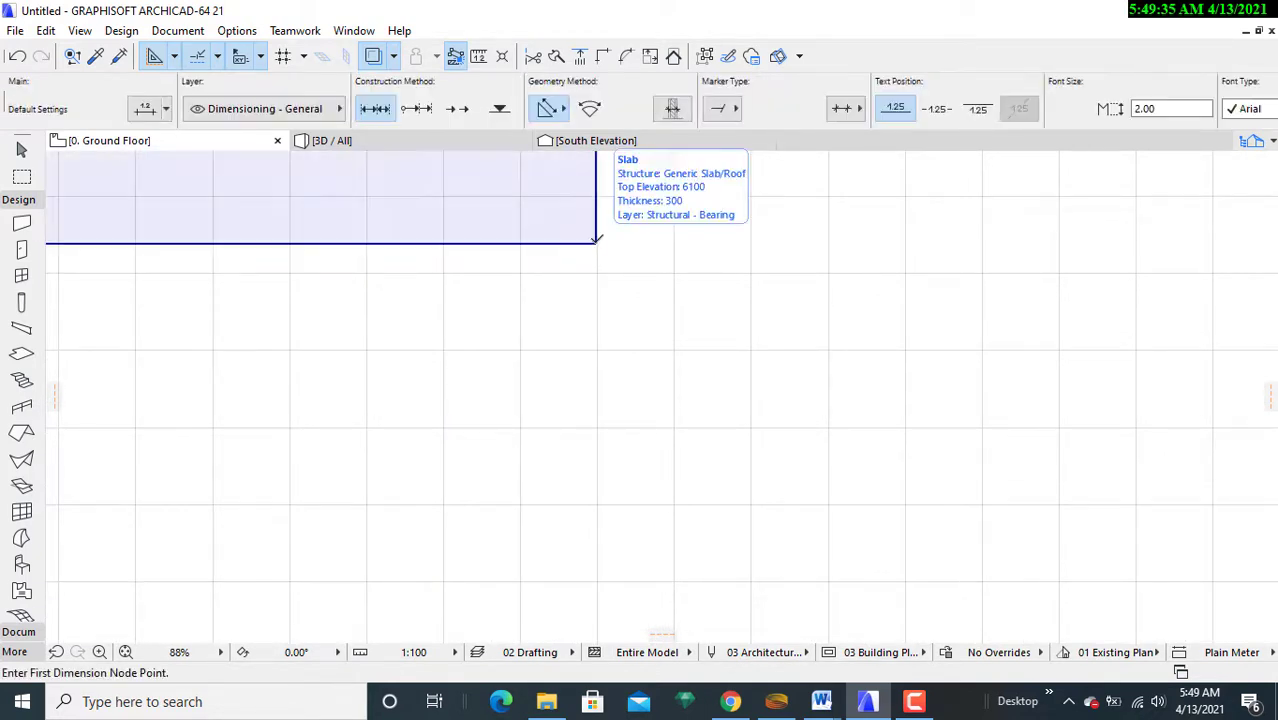
pyautogui.click(596, 241)
pyautogui.scroll(-6, 613, 311)
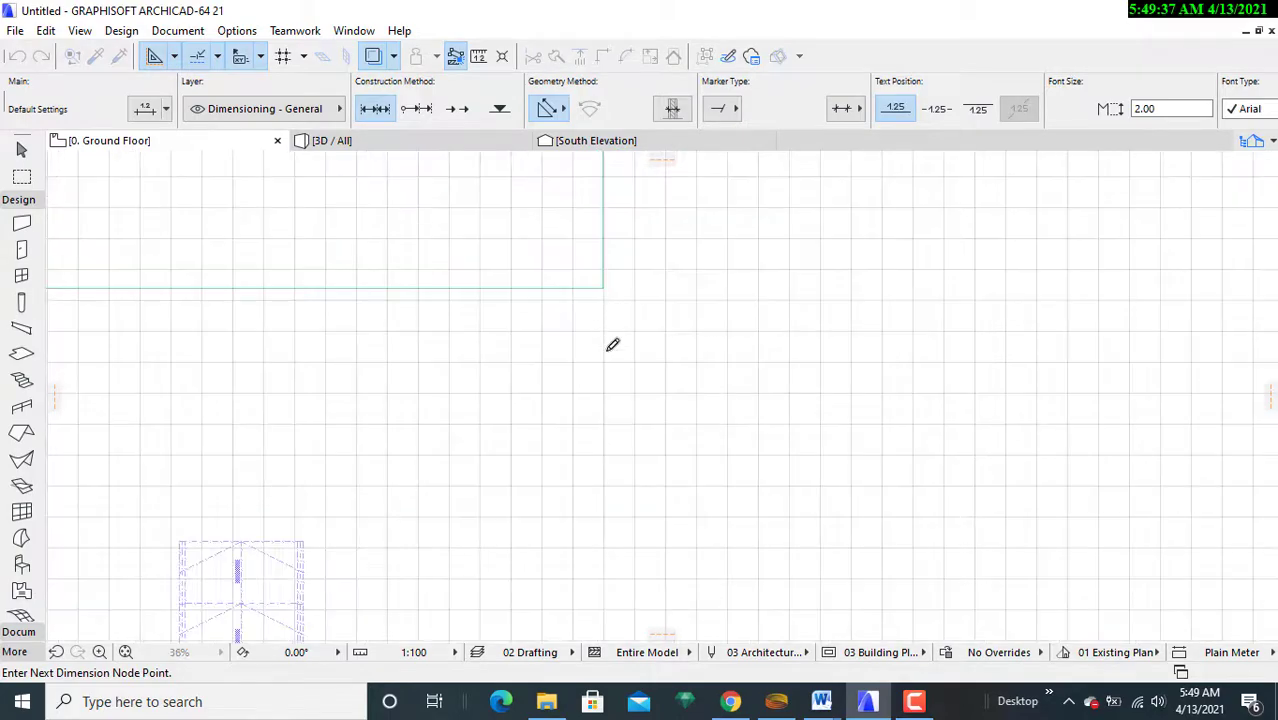
pyautogui.scroll(-4, 593, 391)
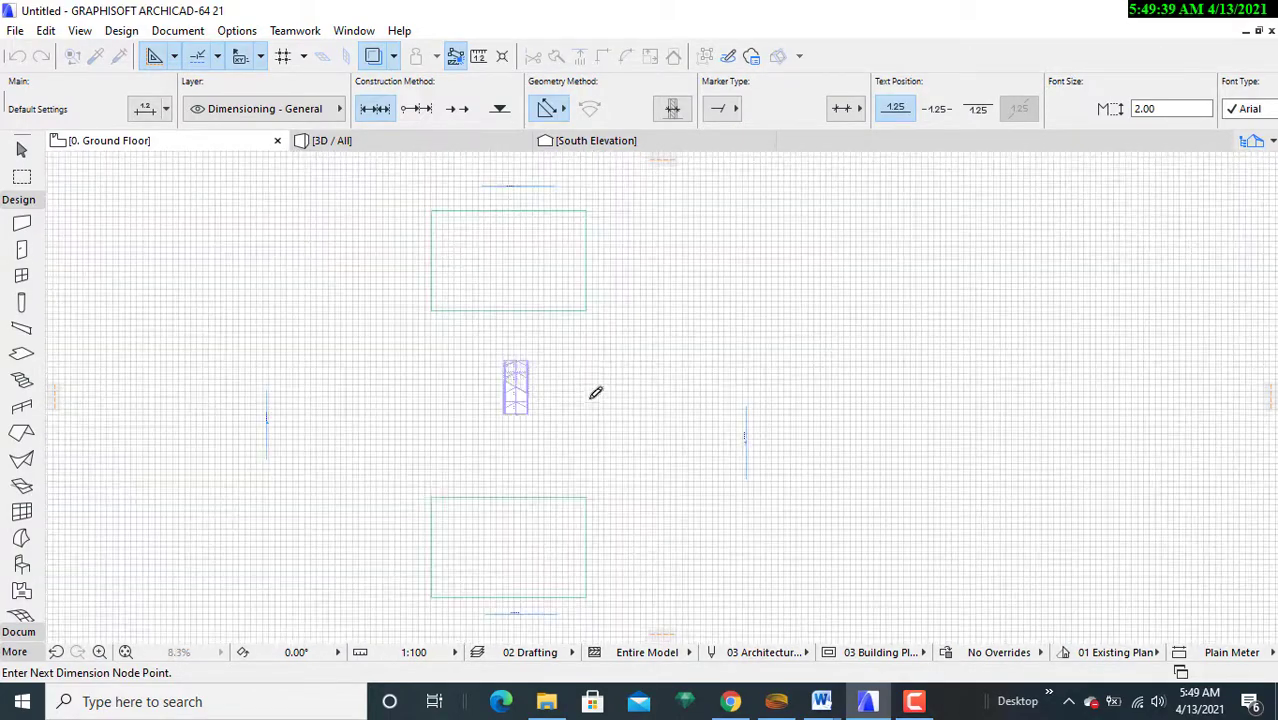
# - Add the southern slab's northeast corner as the second dimension node and place the vertical dimension line just east of the slabs
pyautogui.scroll(3, 580, 384)
pyautogui.scroll(5, 600, 420)
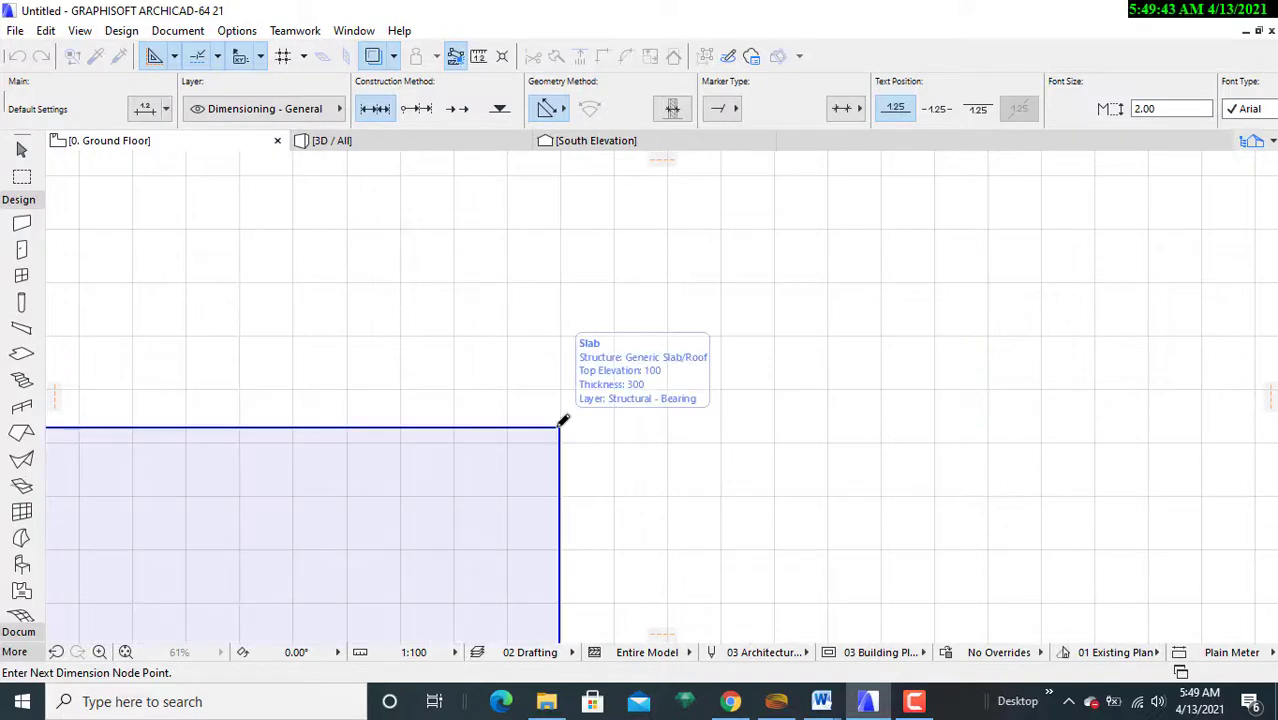
pyautogui.scroll(-2, 568, 315)
pyautogui.scroll(-4, 568, 315)
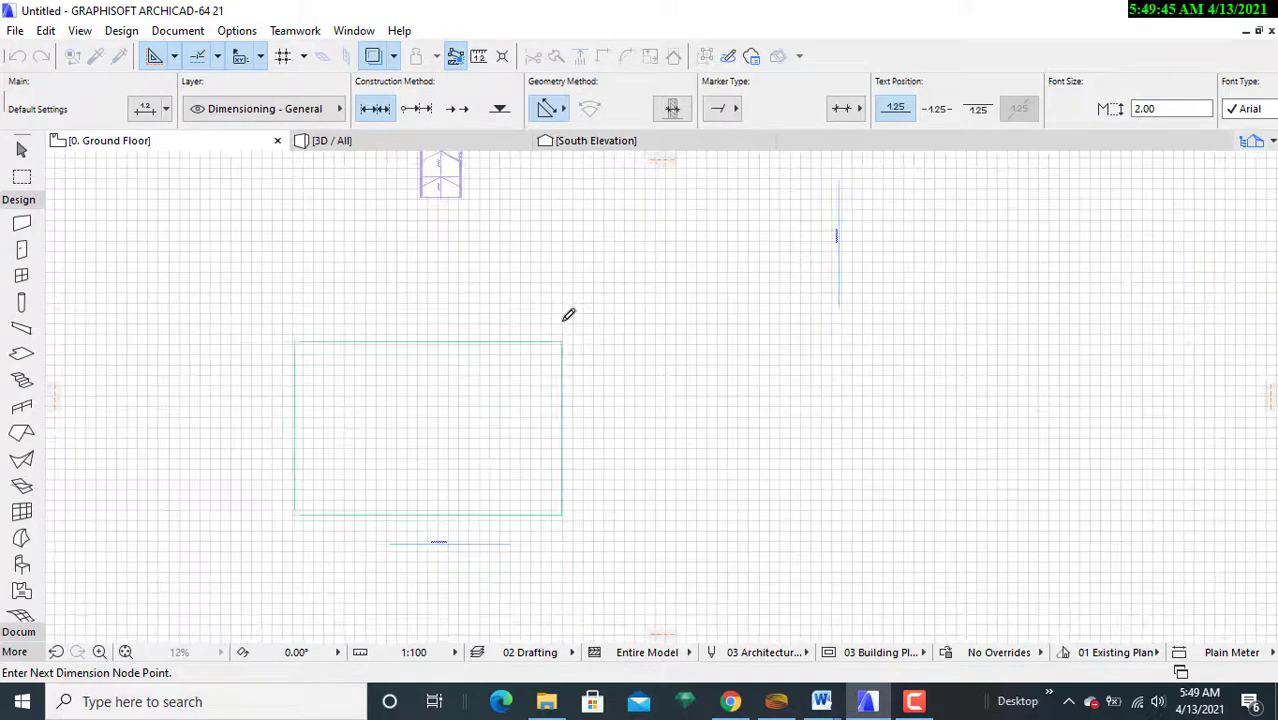
pyautogui.moveTo(568, 314); pyautogui.dragTo(571, 434, button='middle')
pyautogui.scroll(-1, 571, 337)
pyautogui.moveTo(571, 337); pyautogui.dragTo(568, 402, button='middle')
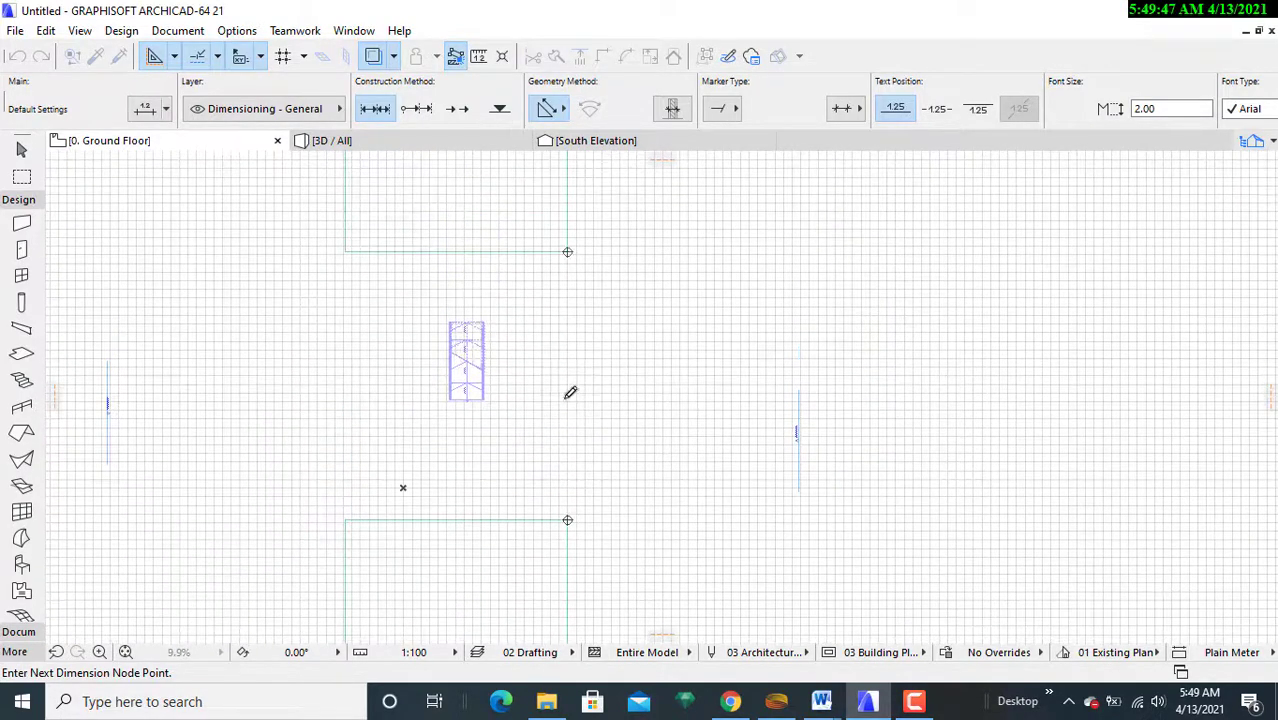
pyautogui.scroll(3, 571, 385)
pyautogui.doubleClick(569, 359)
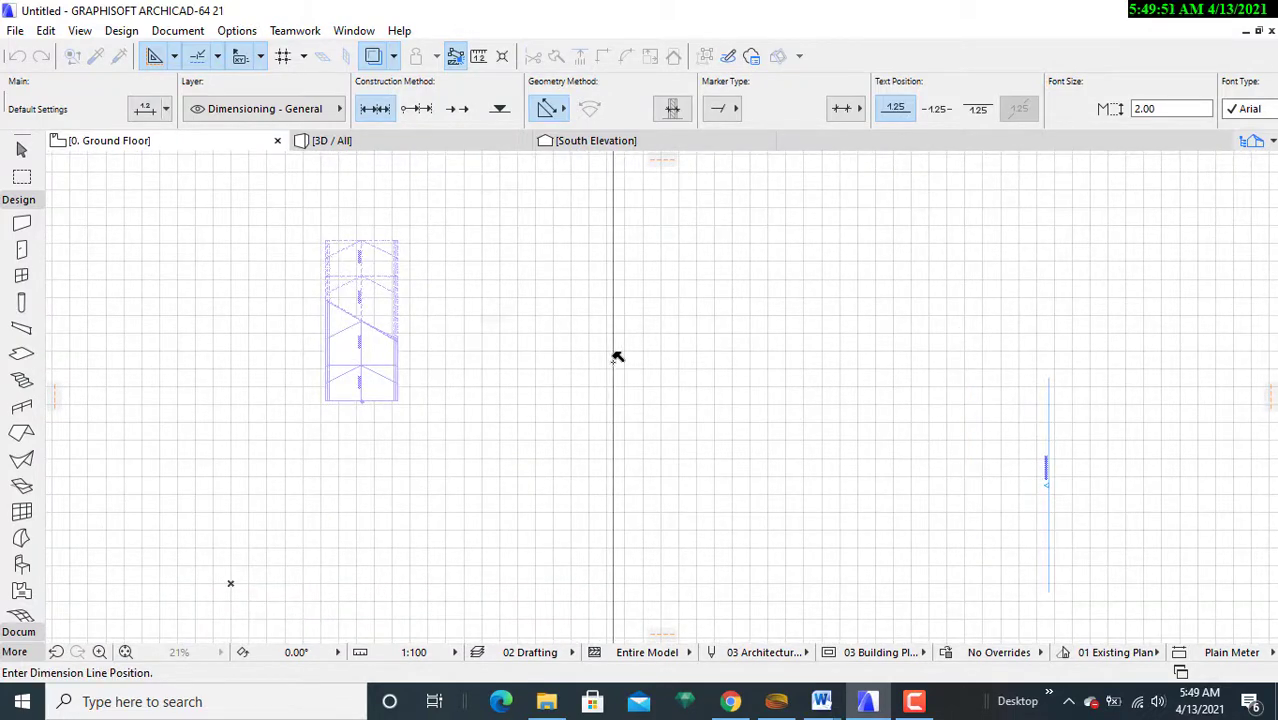
pyautogui.click(615, 357)
# - Read the dimension of the gap between the two slabs
pyautogui.scroll(9, 600, 430)
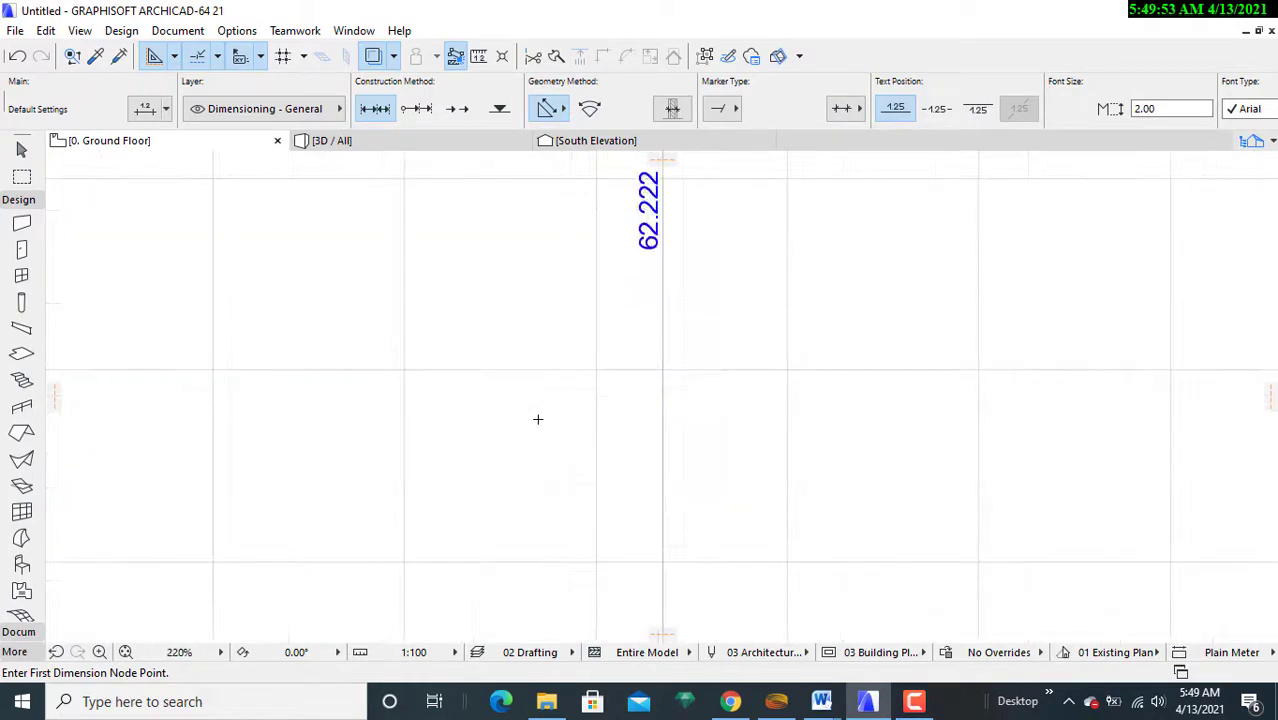
pyautogui.scroll(-15, 664, 305)
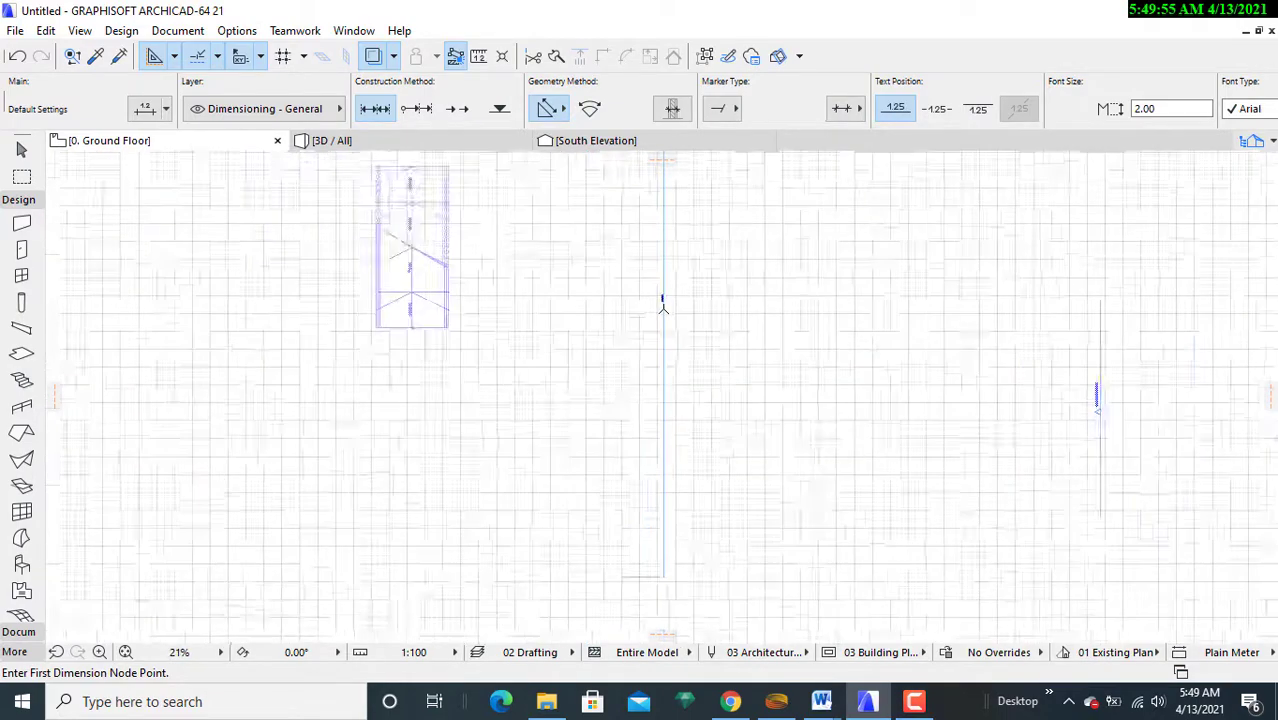
pyautogui.scroll(5, 659, 312)
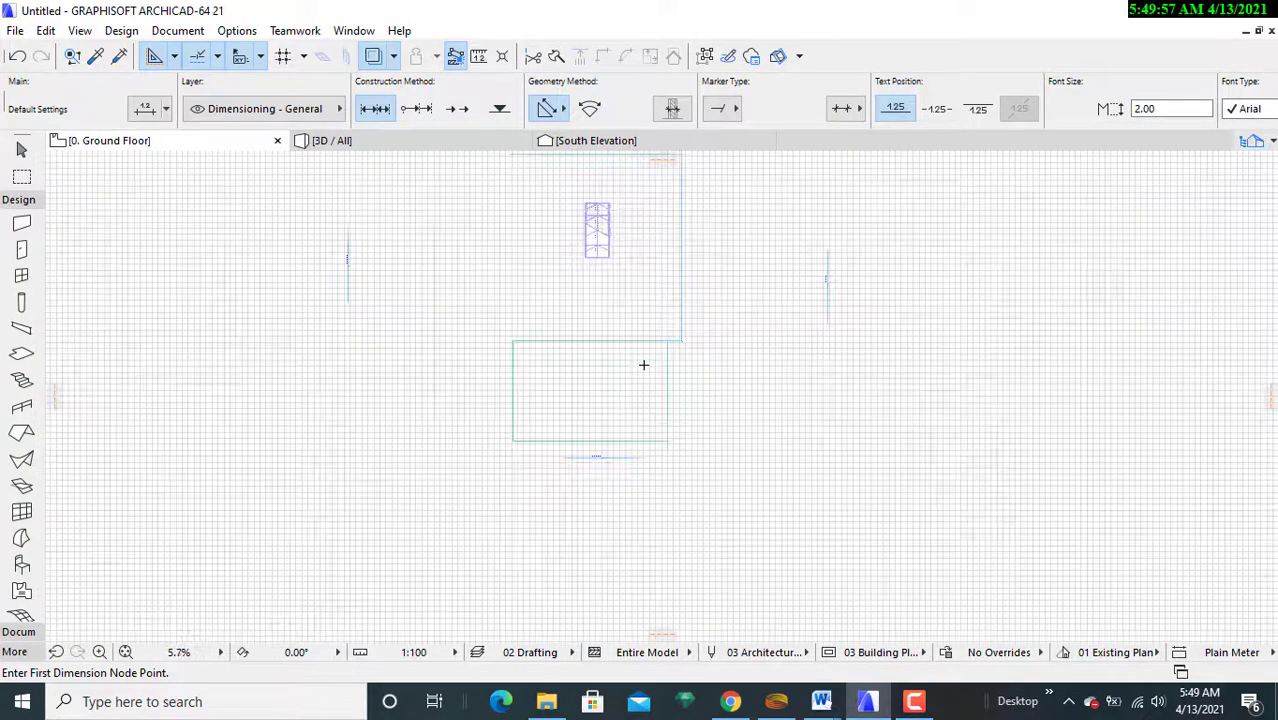
pyautogui.moveTo(712, 337); pyautogui.dragTo(661, 560, button='middle')
pyautogui.scroll(6, 645, 435)
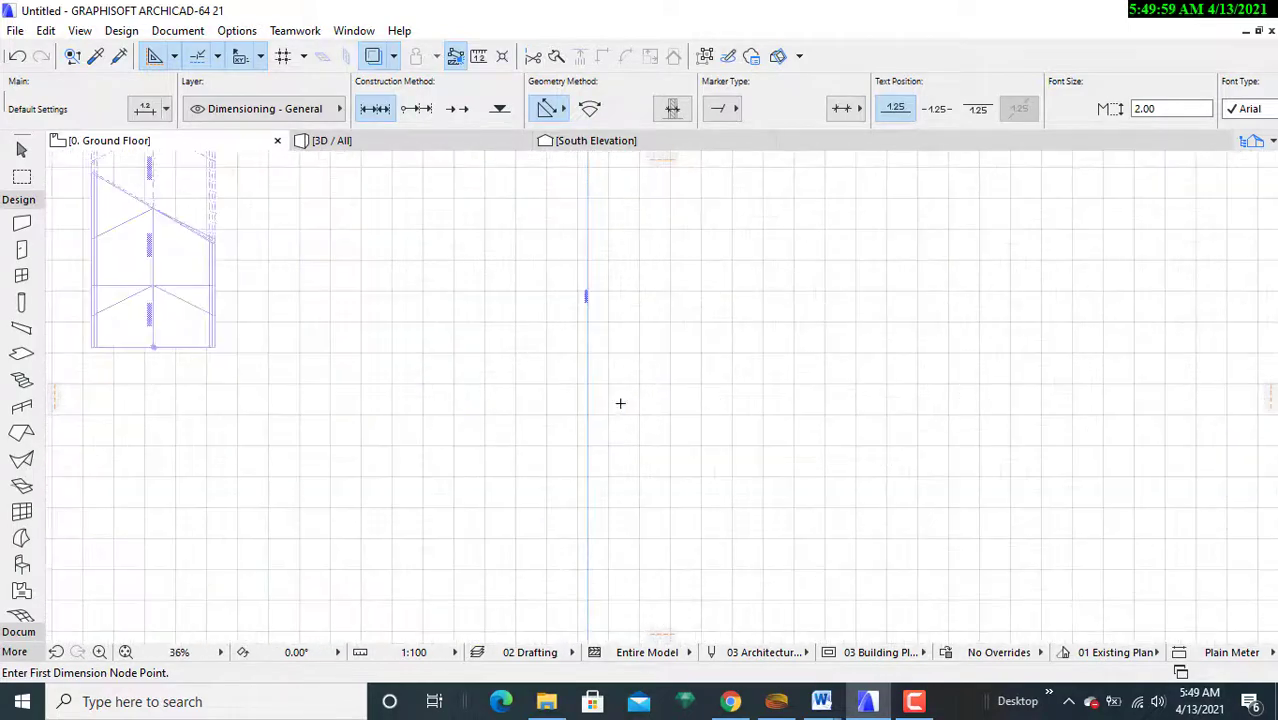
pyautogui.moveTo(565, 340); pyautogui.dragTo(566, 459, button='middle')
pyautogui.scroll(5, 560, 459)
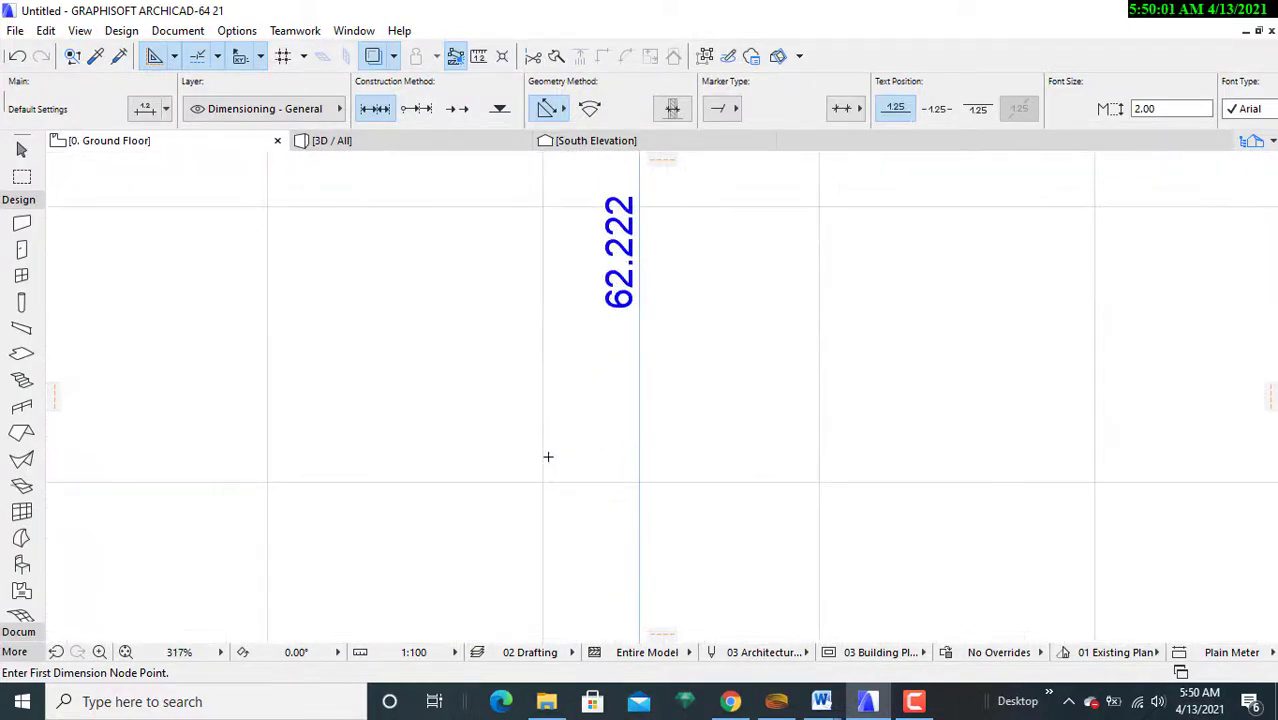
pyautogui.scroll(-10, 548, 456)
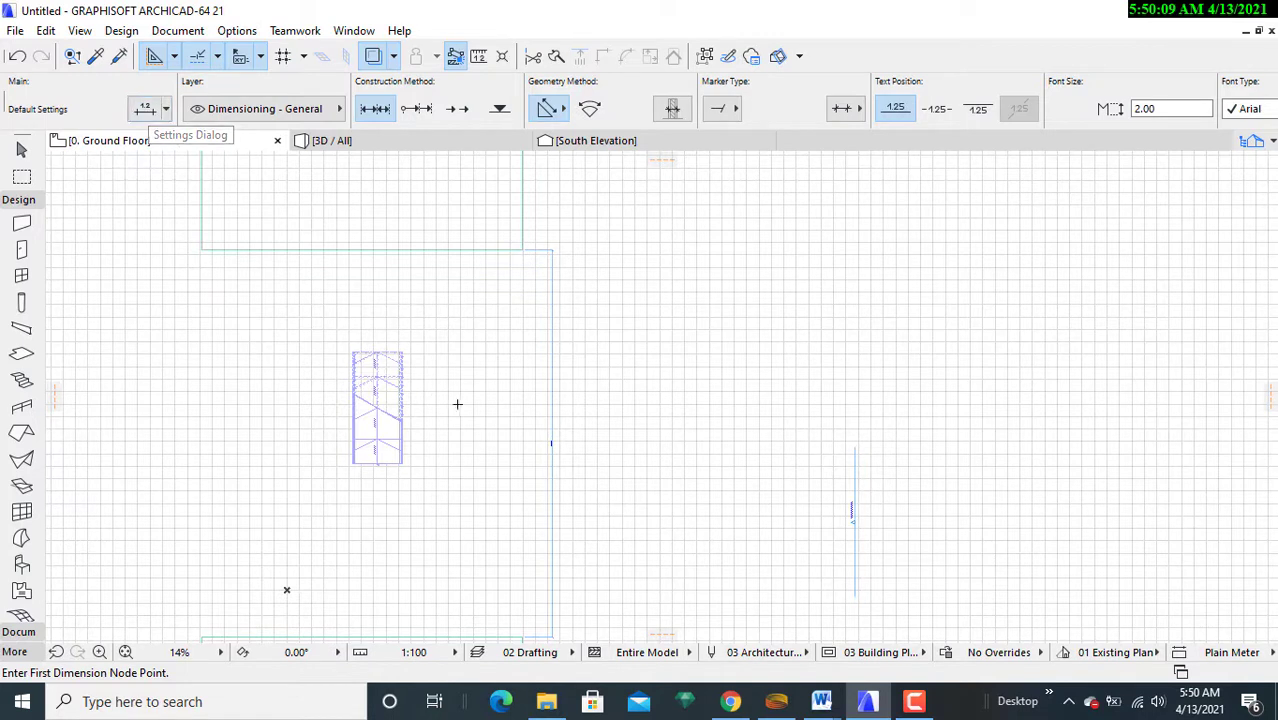
# - Select the straight ramp and set its length to 62220 to match the gap between the slabs
pyautogui.press('Escape')
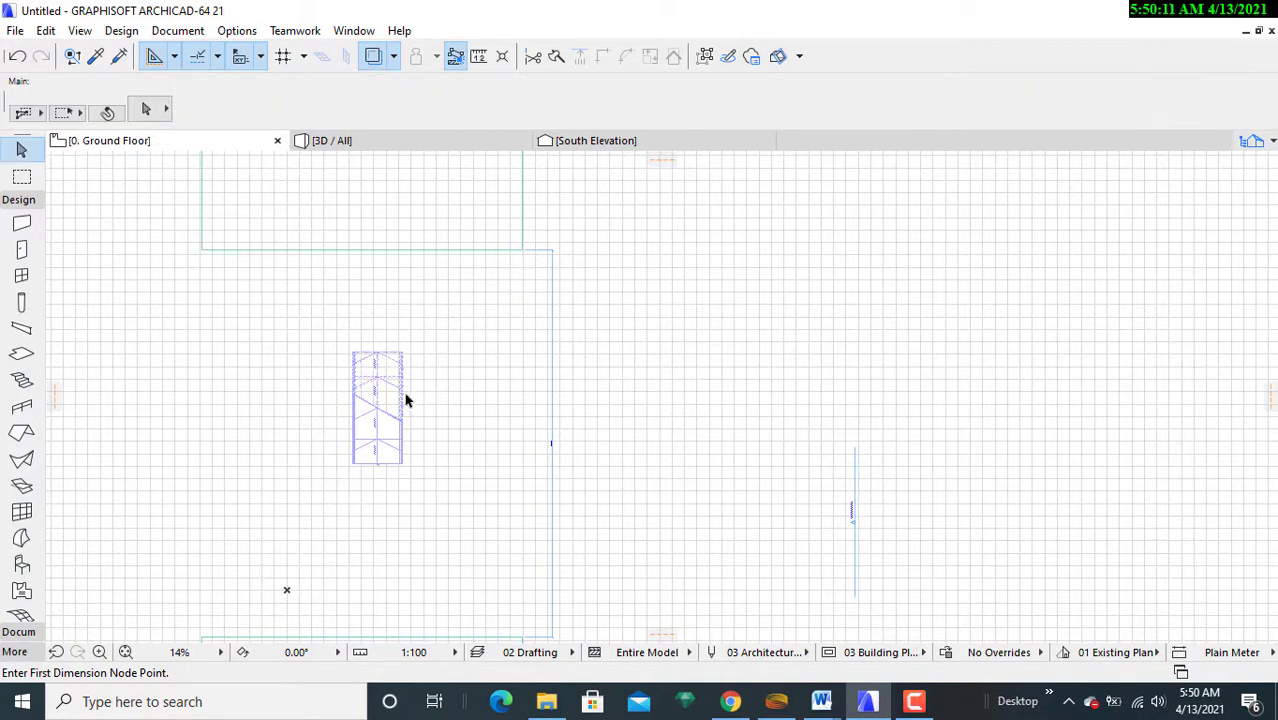
pyautogui.click(405, 467)
pyautogui.scroll(-2, 410, 455)
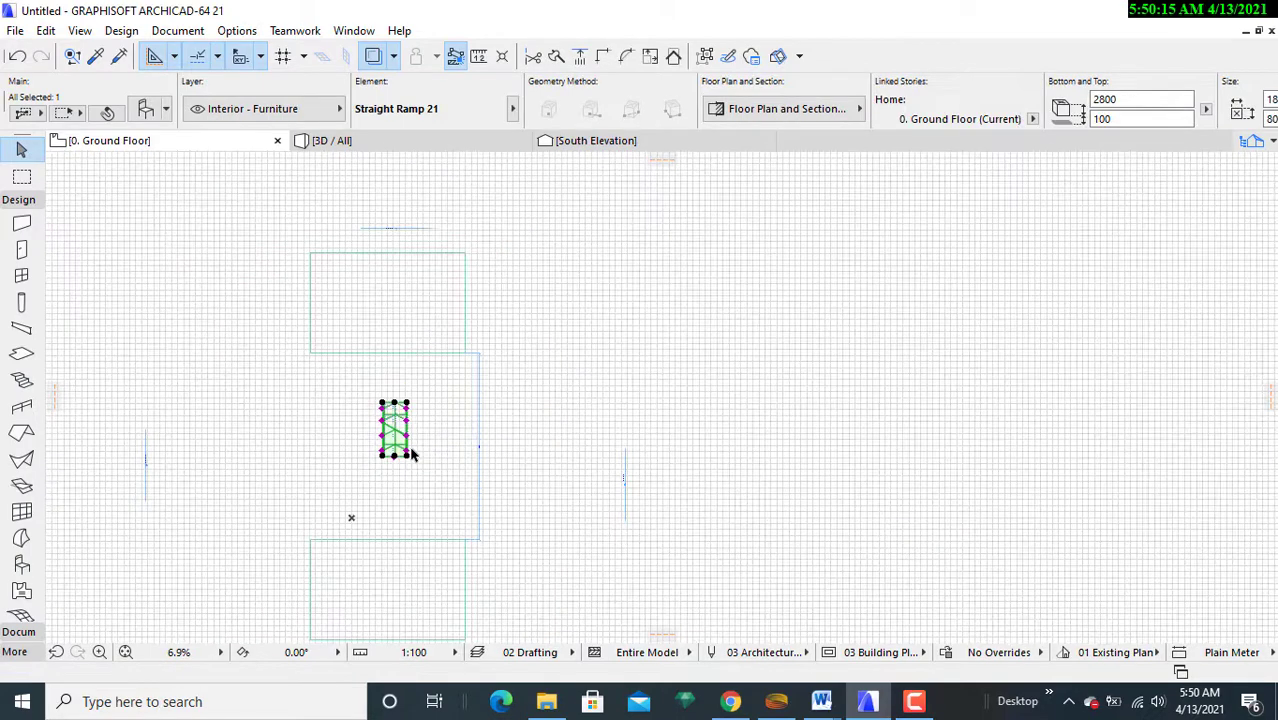
pyautogui.click(146, 110)
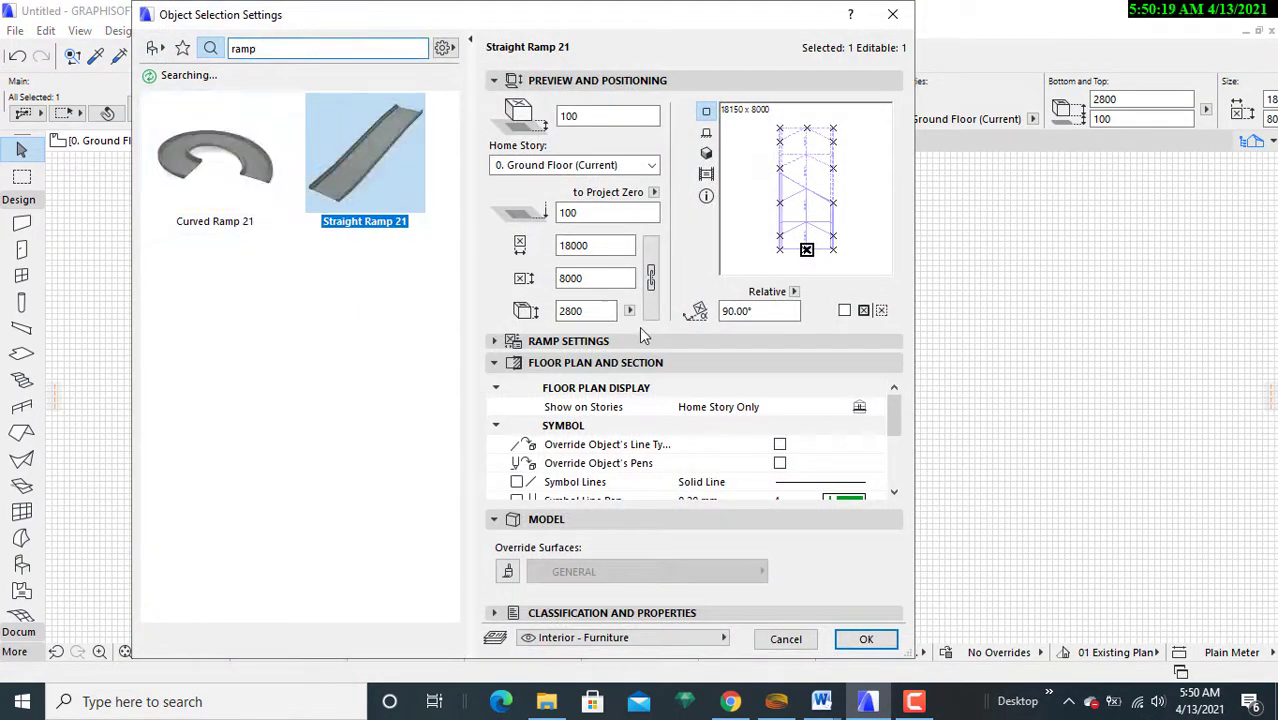
pyautogui.click(591, 245)
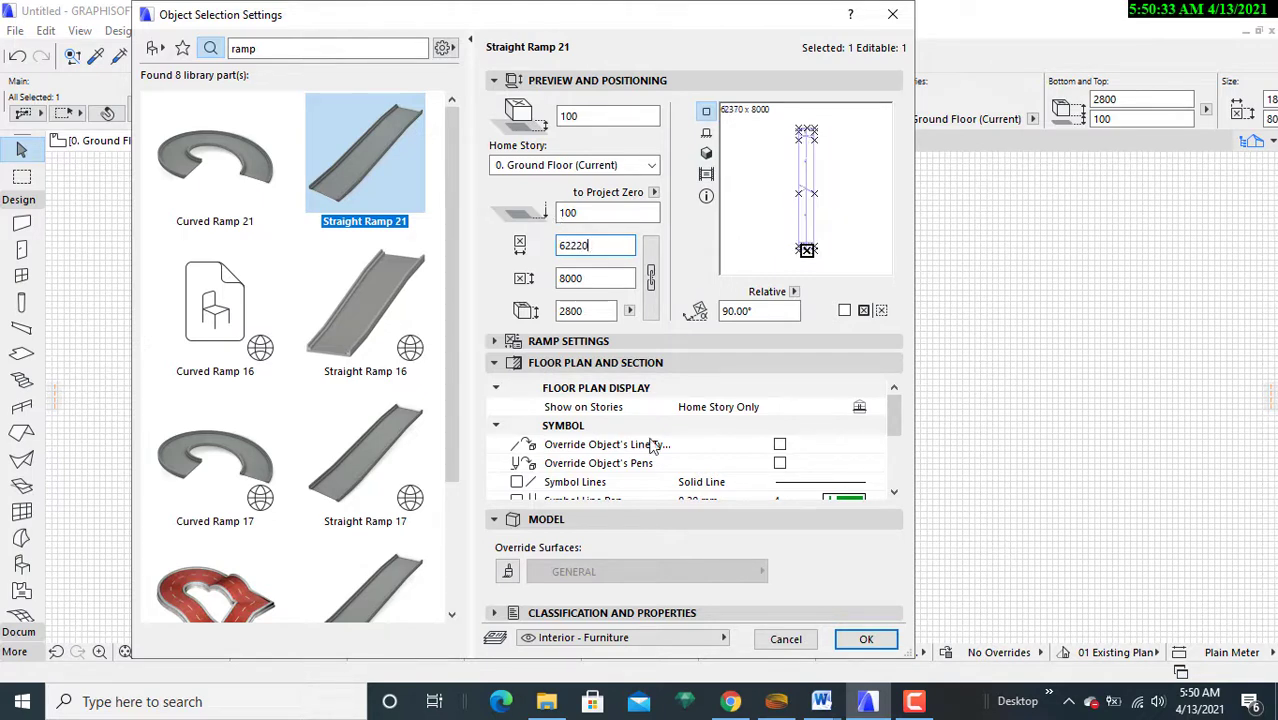
pyautogui.click(866, 640)
# - Move the straight ramp about 28141 south so it spans the gap between the facing edges of the two slabs
pyautogui.scroll(-2, 476, 402)
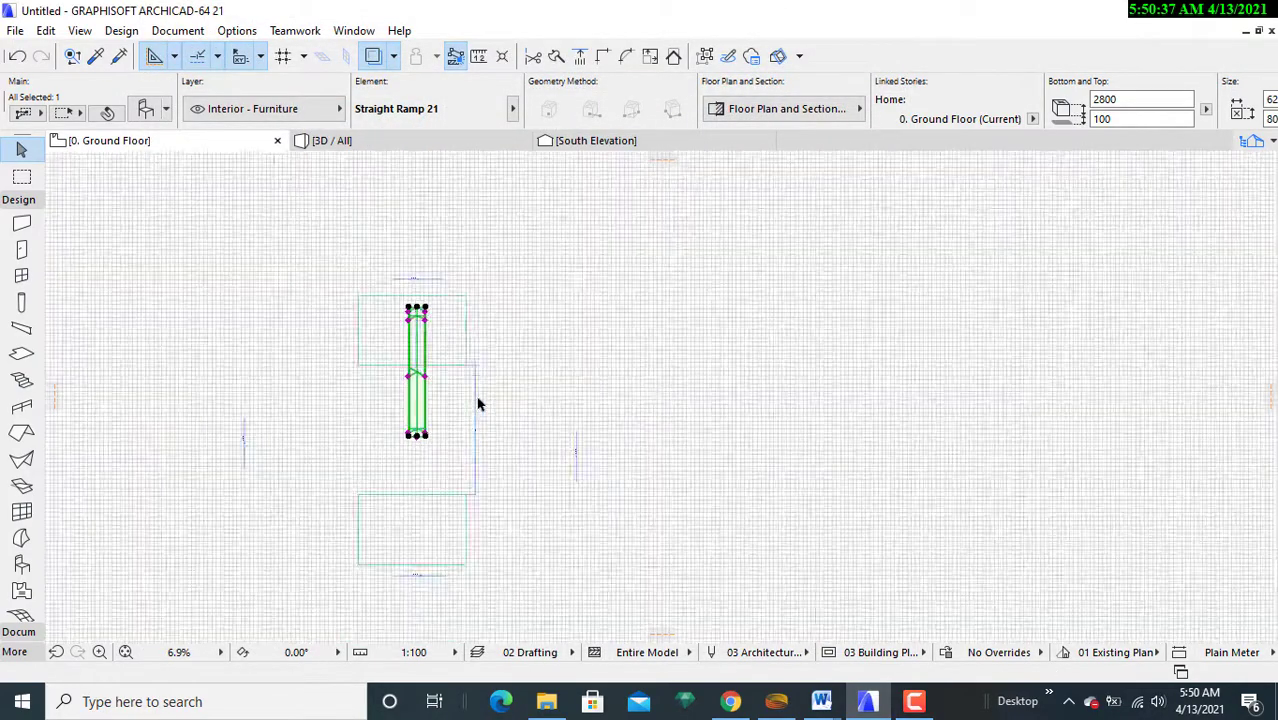
pyautogui.scroll(2, 485, 442)
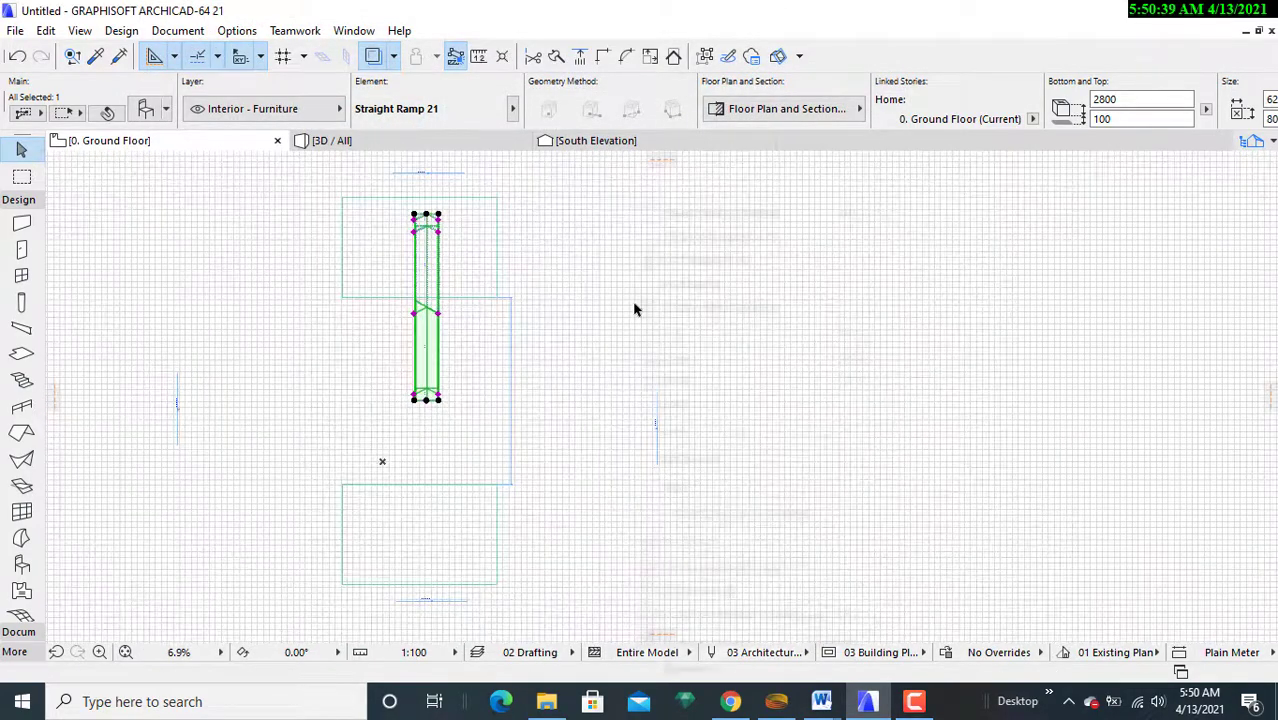
pyautogui.rightClick(634, 306)
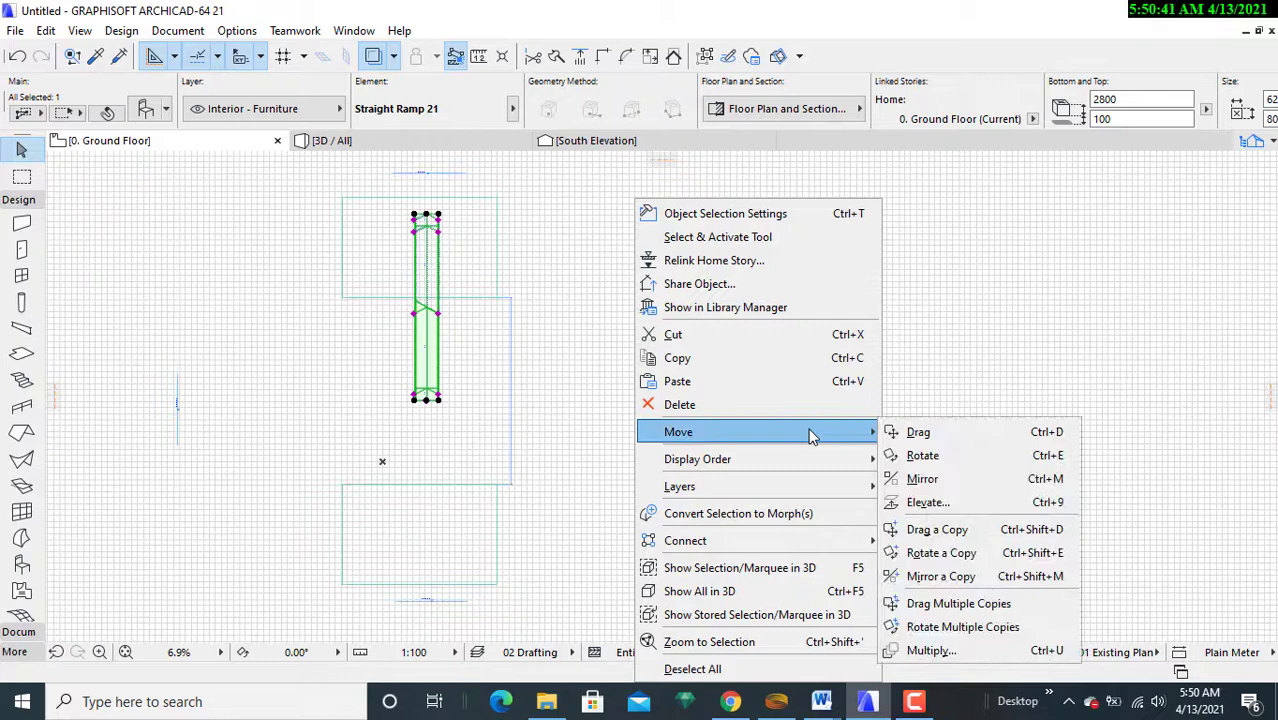
pyautogui.click(916, 431)
pyautogui.click(435, 385)
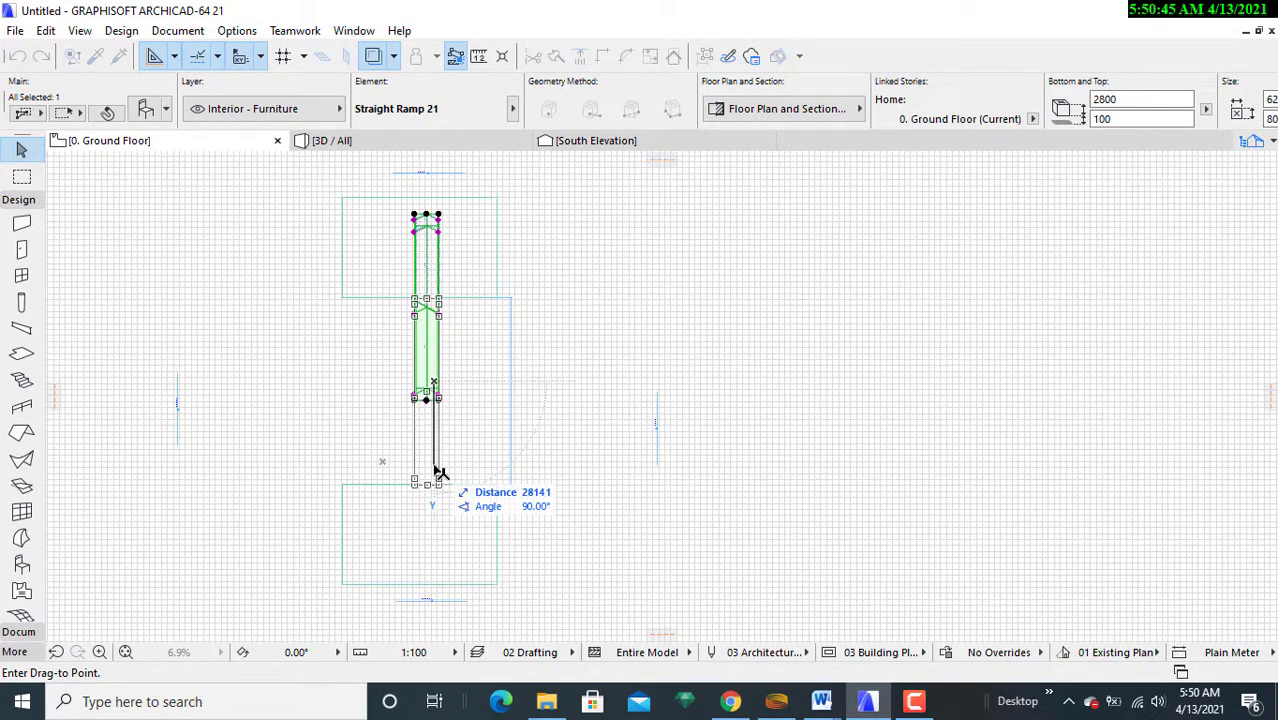
pyautogui.click(441, 473)
pyautogui.press('Escape')
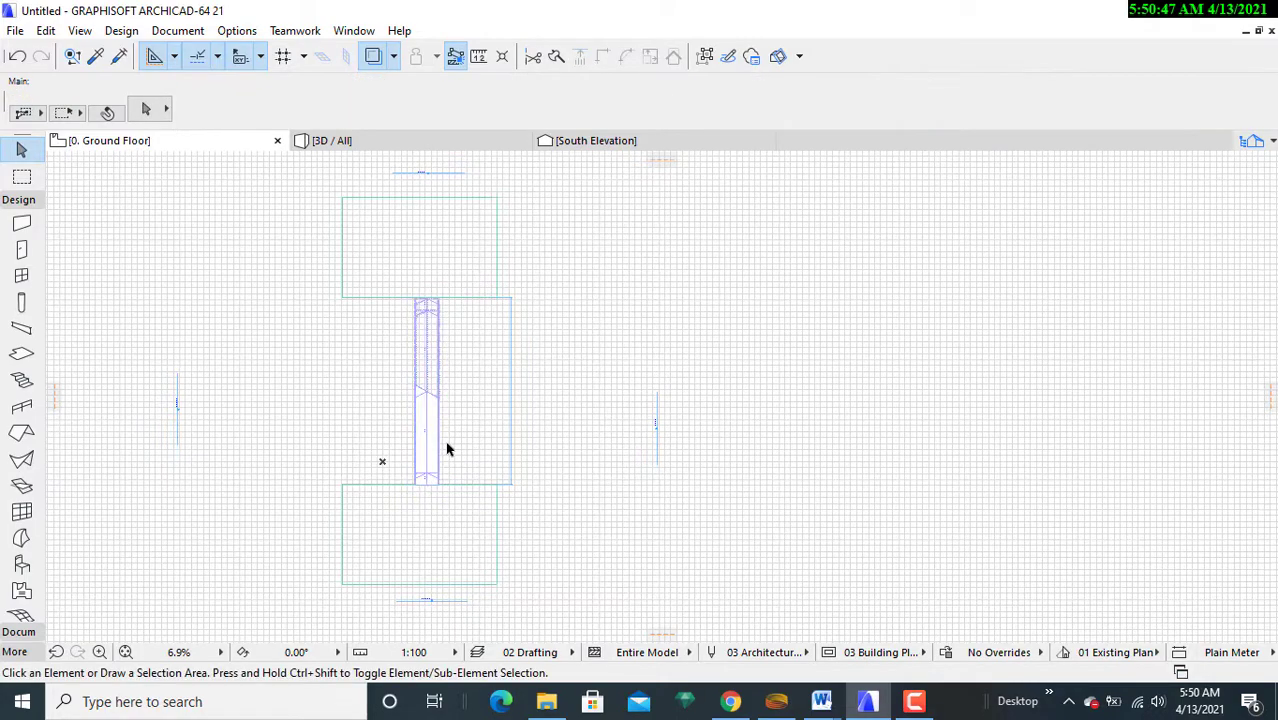
# - Set the straight ramp's width to 12000 and inspect its fit between the slabs in 3D
pyautogui.scroll(4, 447, 449)
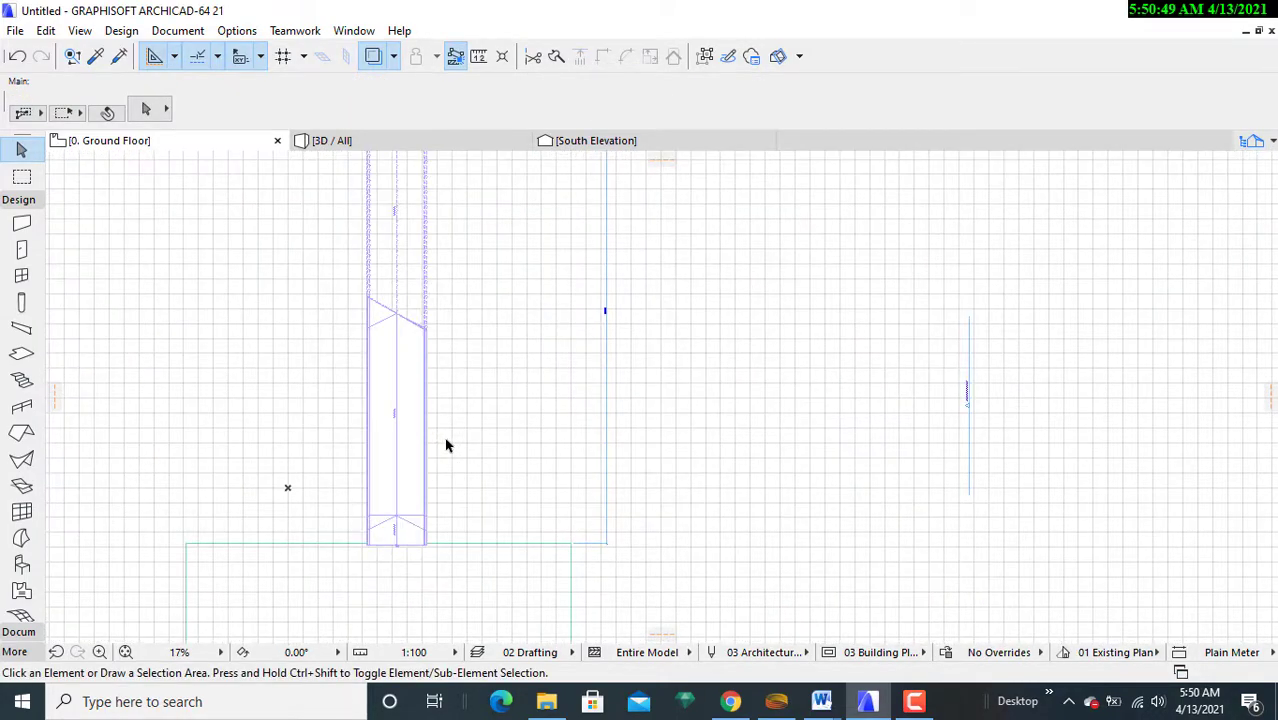
pyautogui.scroll(-3, 447, 446)
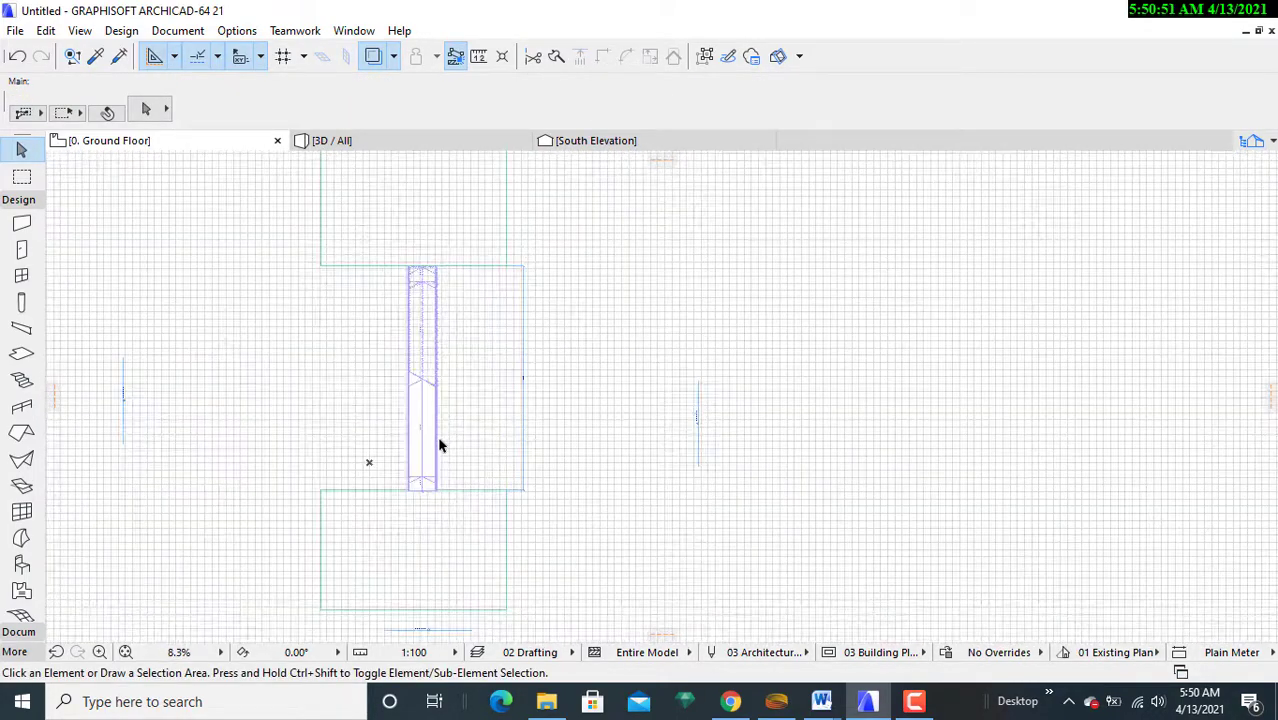
pyautogui.click(434, 486)
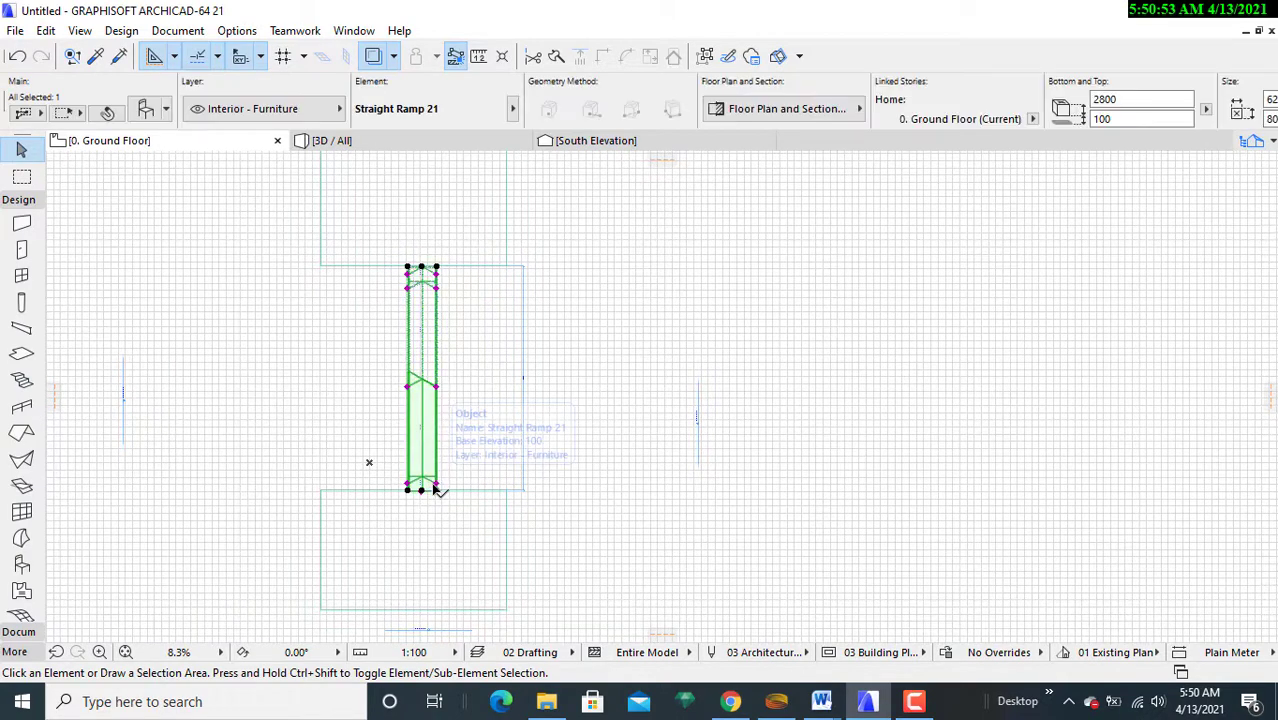
pyautogui.click(146, 111)
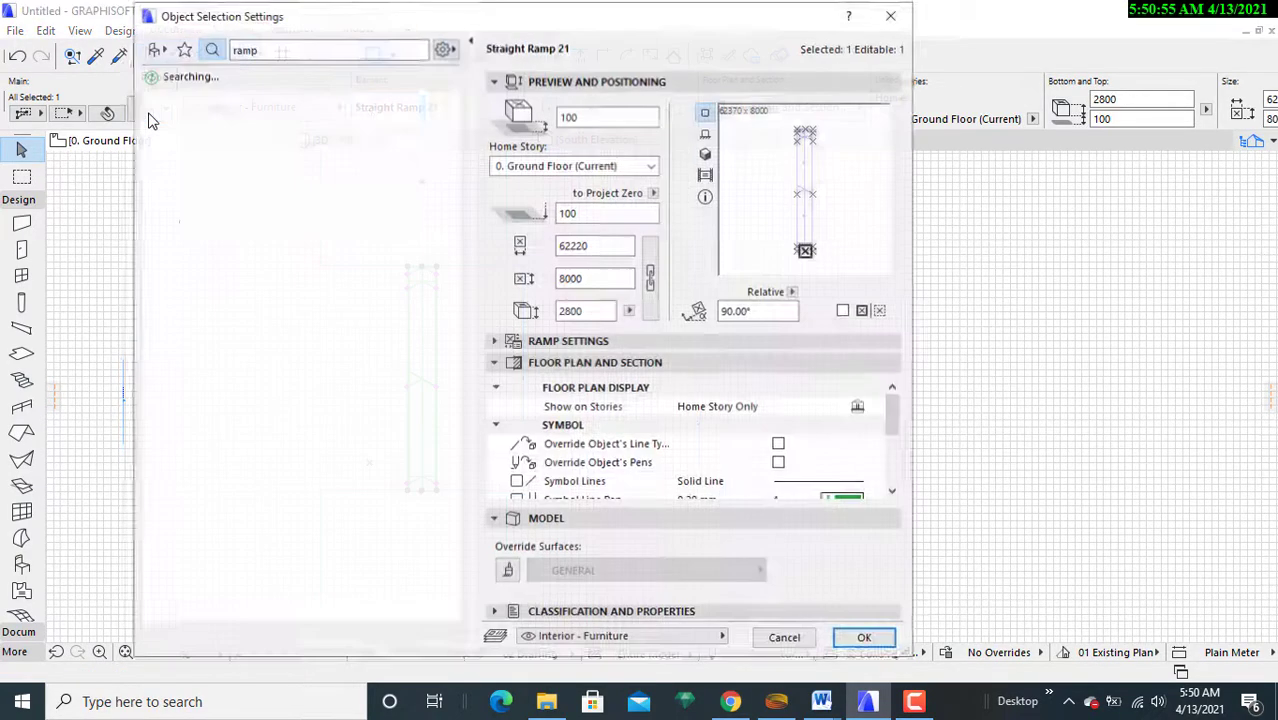
pyautogui.click(589, 279)
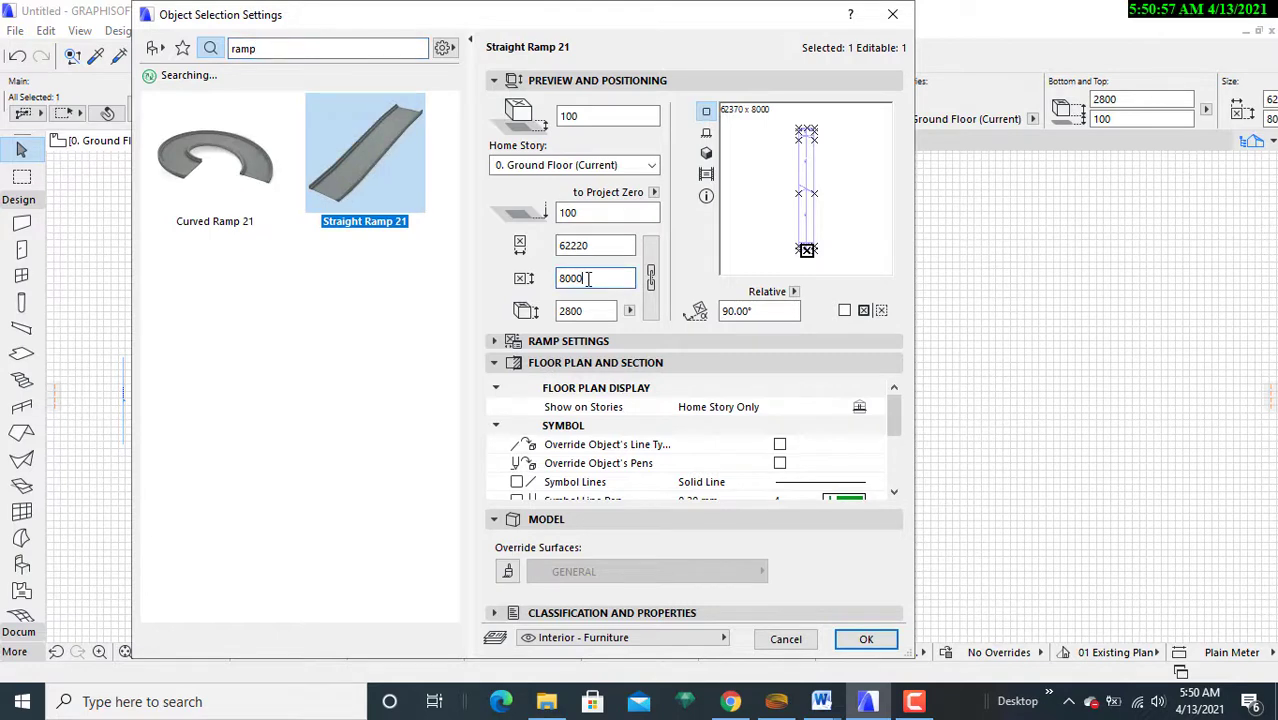
pyautogui.press('BackSpace')
pyautogui.press('BackSpace')
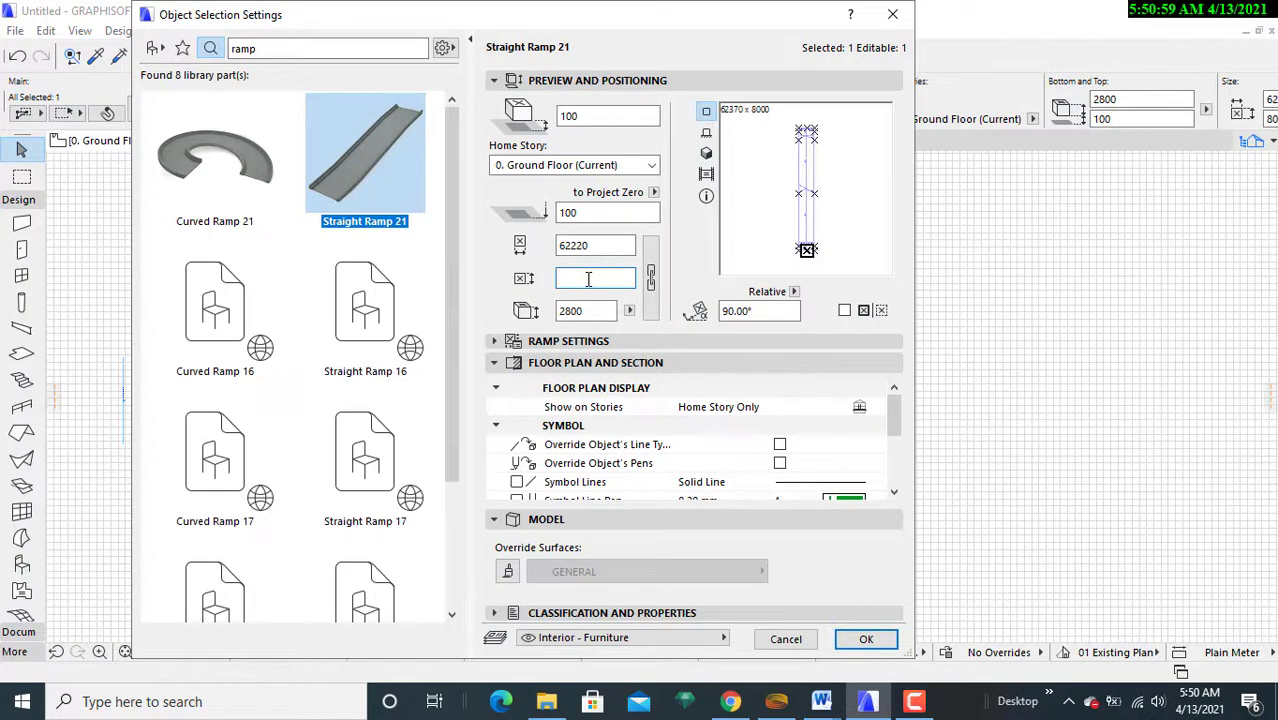
pyautogui.write('12000')
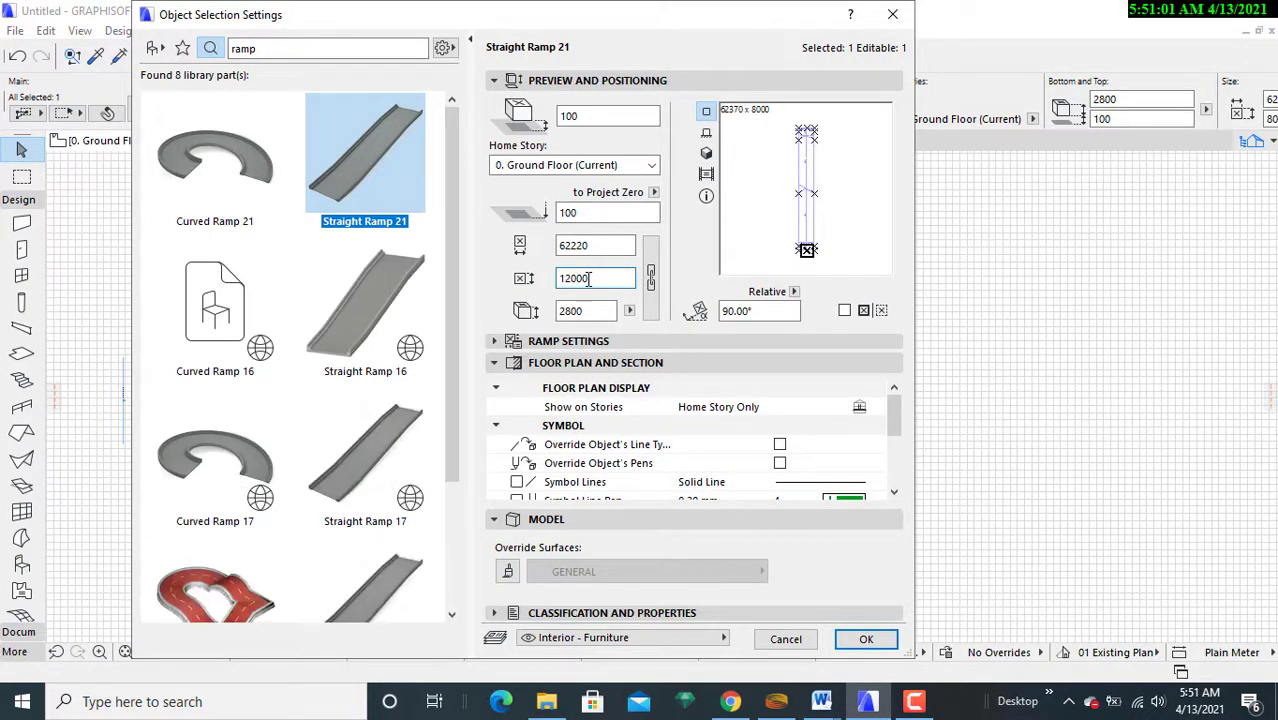
pyautogui.click(866, 641)
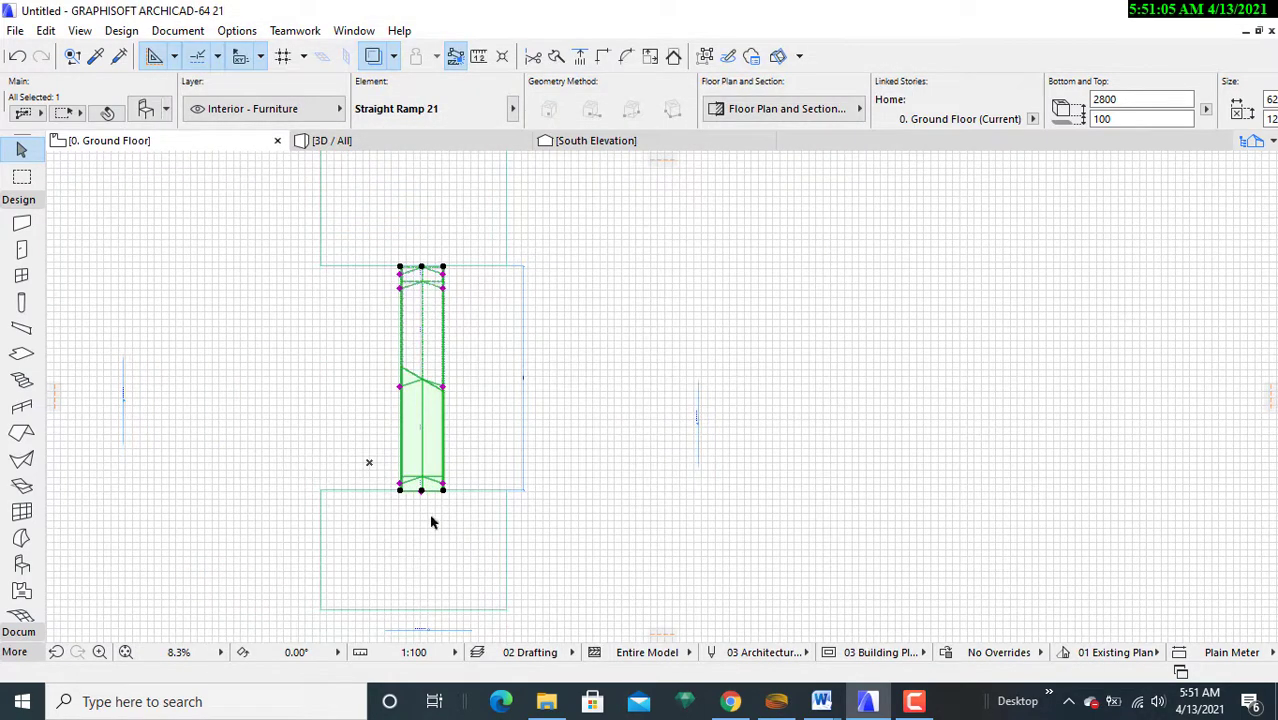
pyautogui.click(600, 495)
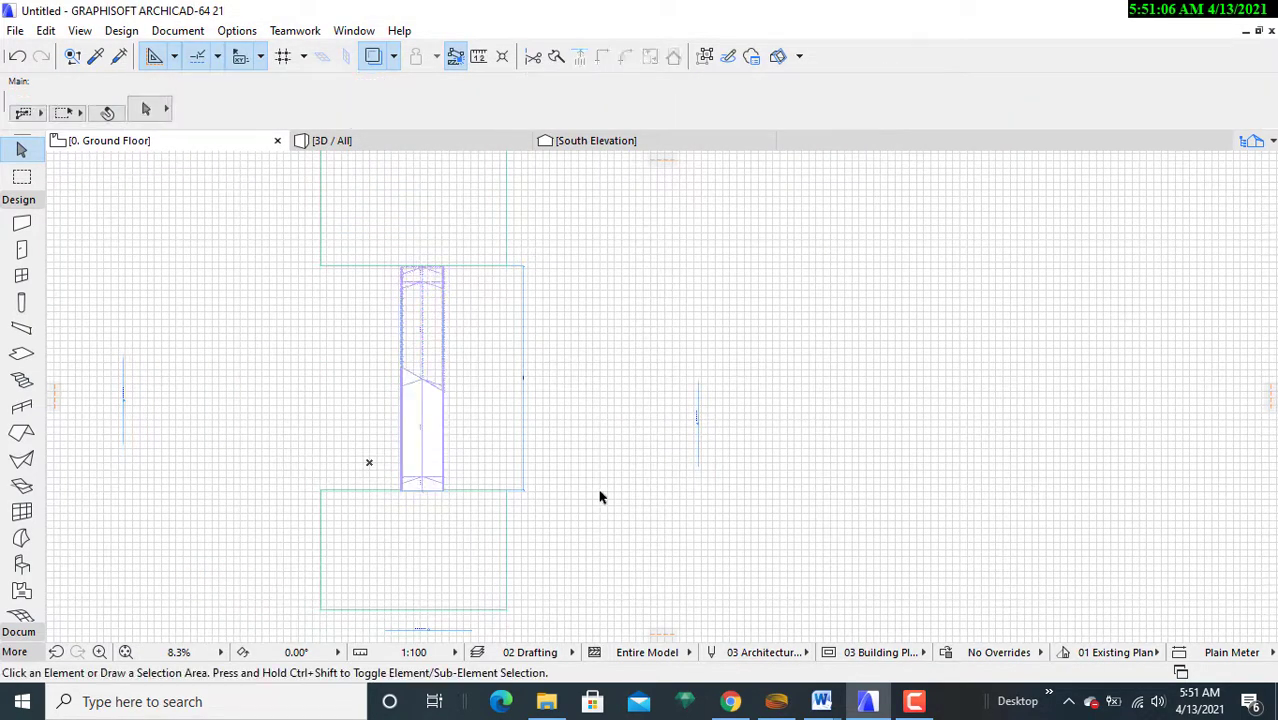
pyautogui.click(393, 142)
pyautogui.keyDown('shift'); pyautogui.moveTo(496, 462); pyautogui.dragTo(490, 416, button='middle'); pyautogui.keyUp('shift')
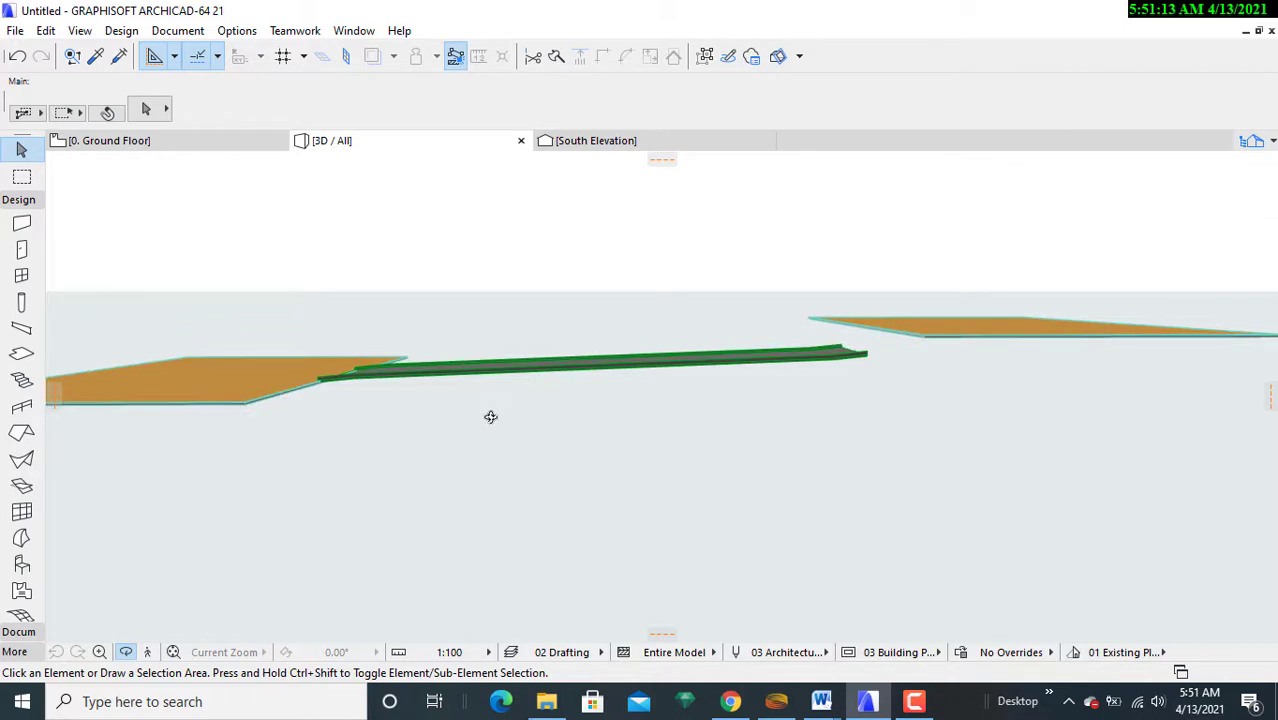
# - Set the straight ramp's width to 15000 on the ground floor plan and inspect it with both slabs in 3D
pyautogui.click(196, 140)
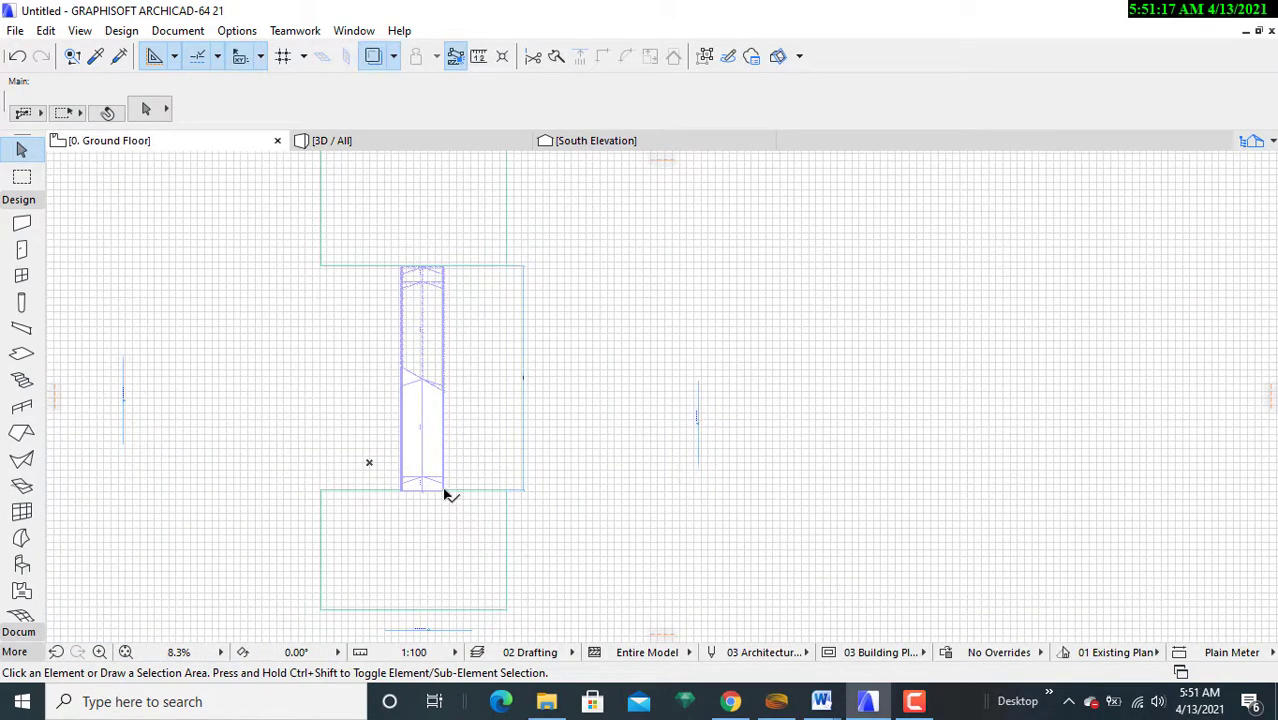
pyautogui.click(445, 491)
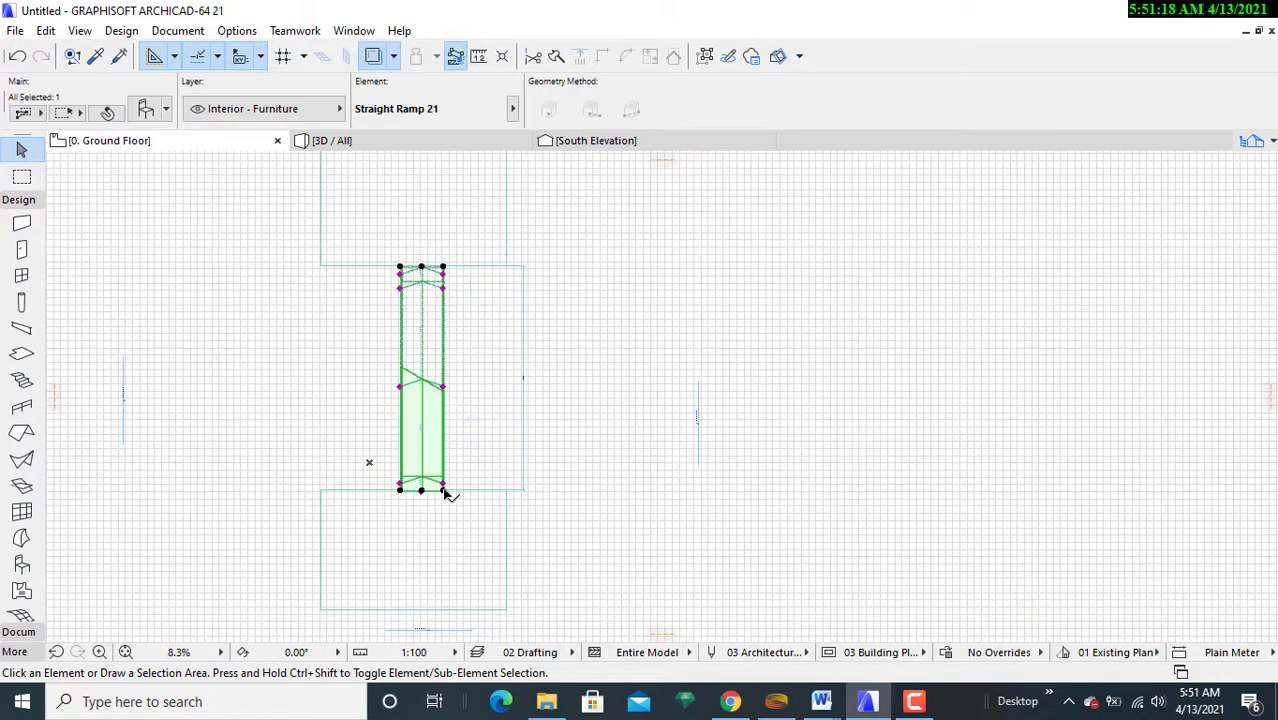
pyautogui.click(150, 111)
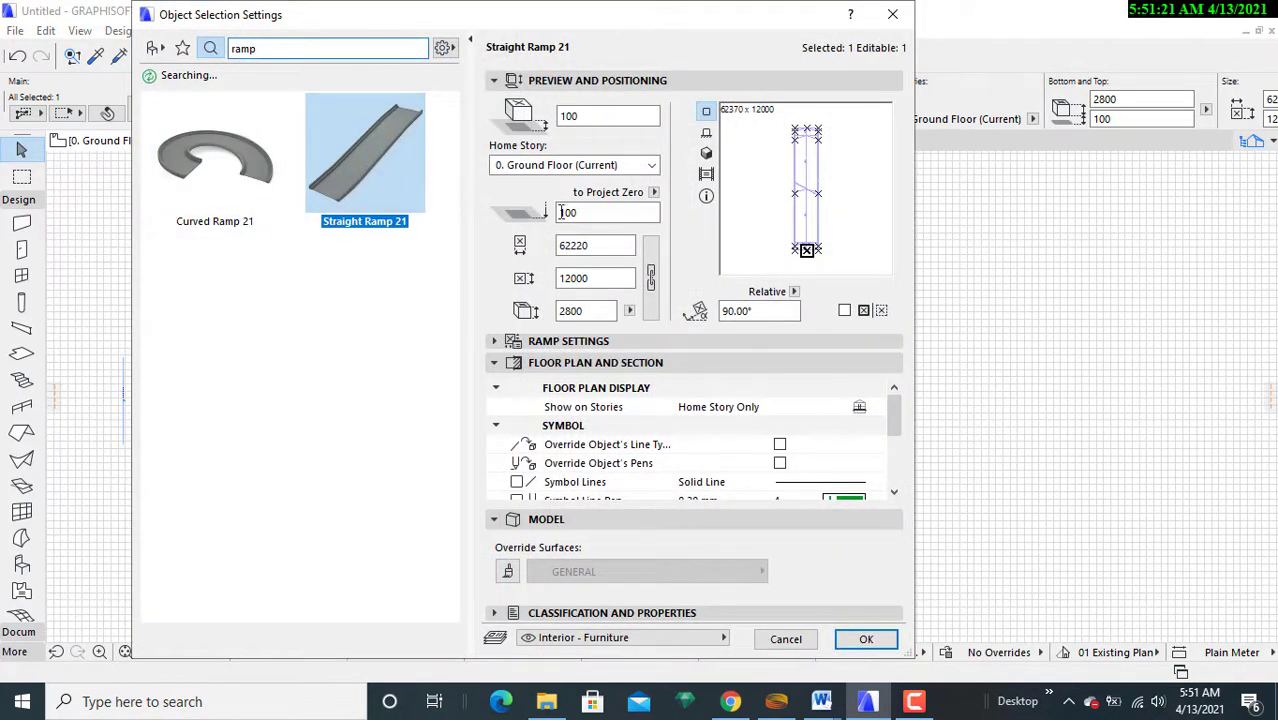
pyautogui.click(598, 279)
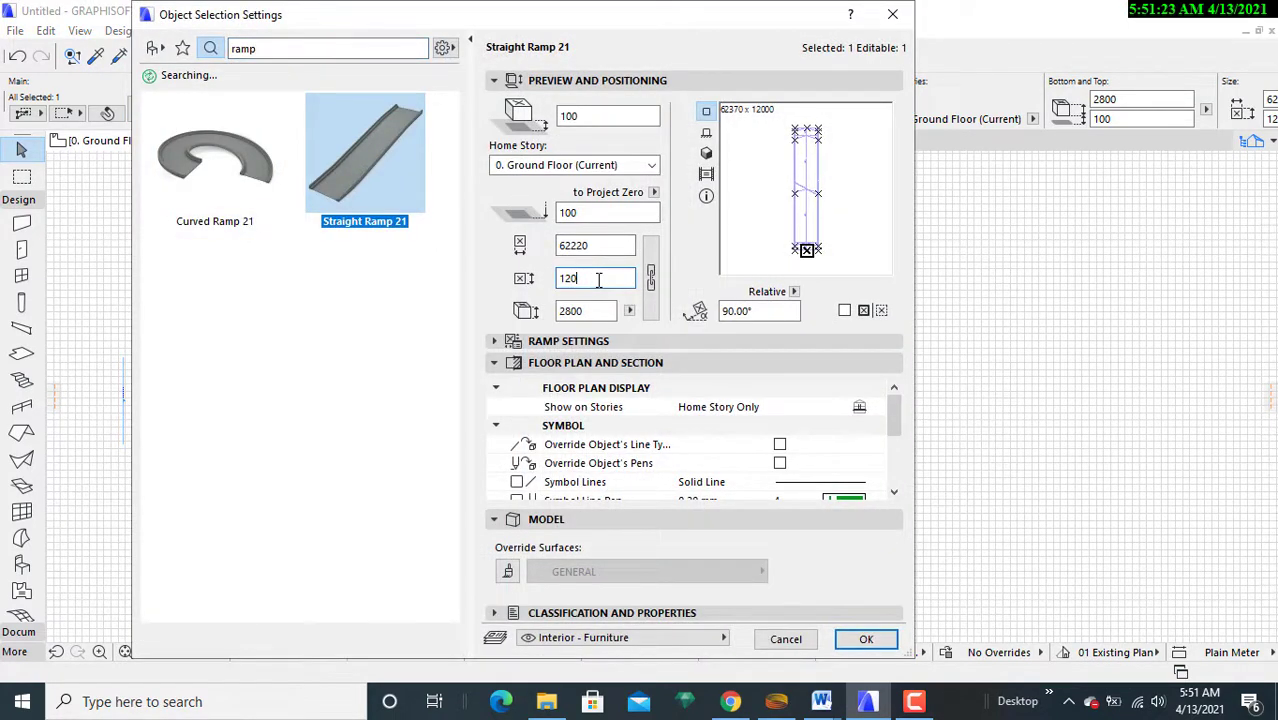
pyautogui.press('BackSpace')
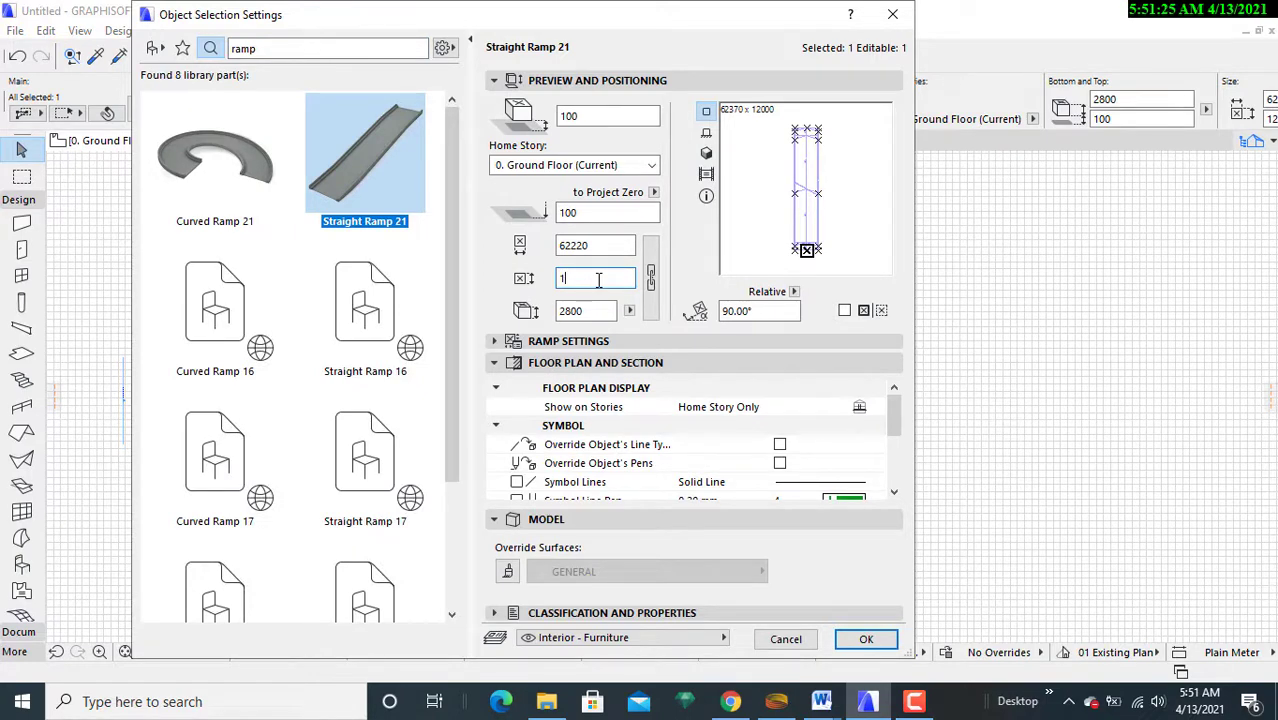
pyautogui.write('000')
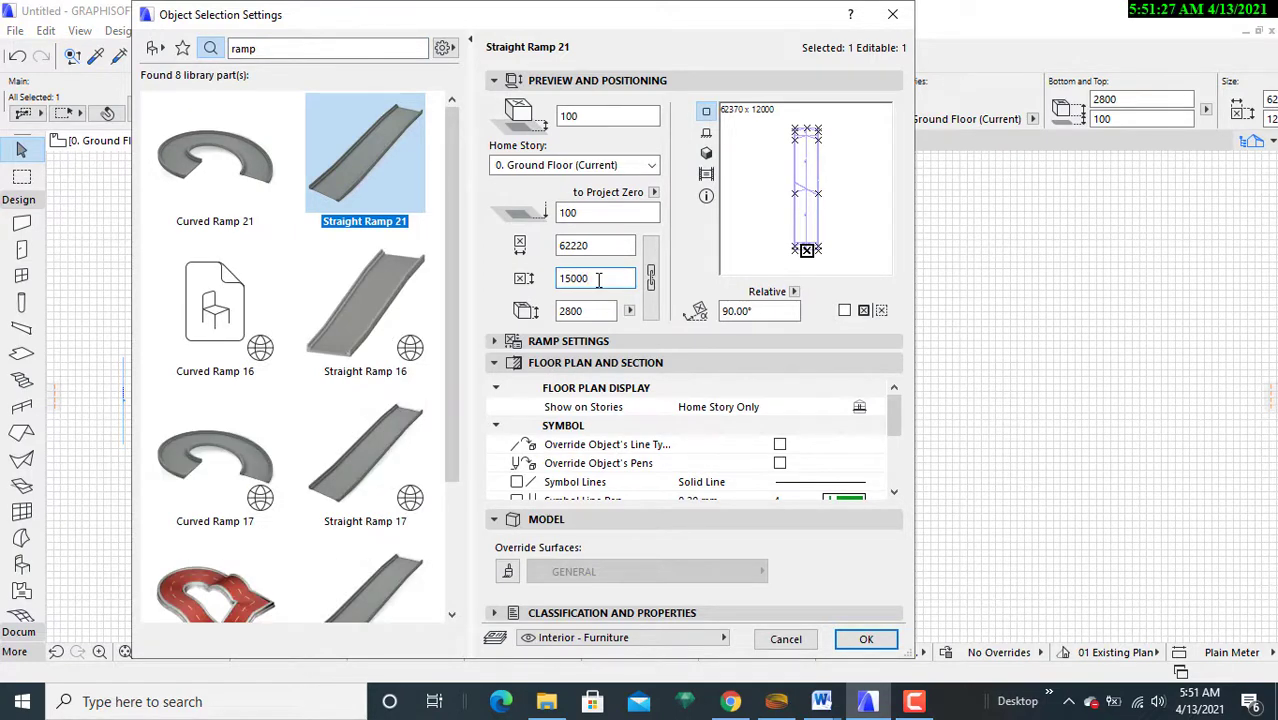
pyautogui.click(864, 638)
pyautogui.scroll(2, 440, 478)
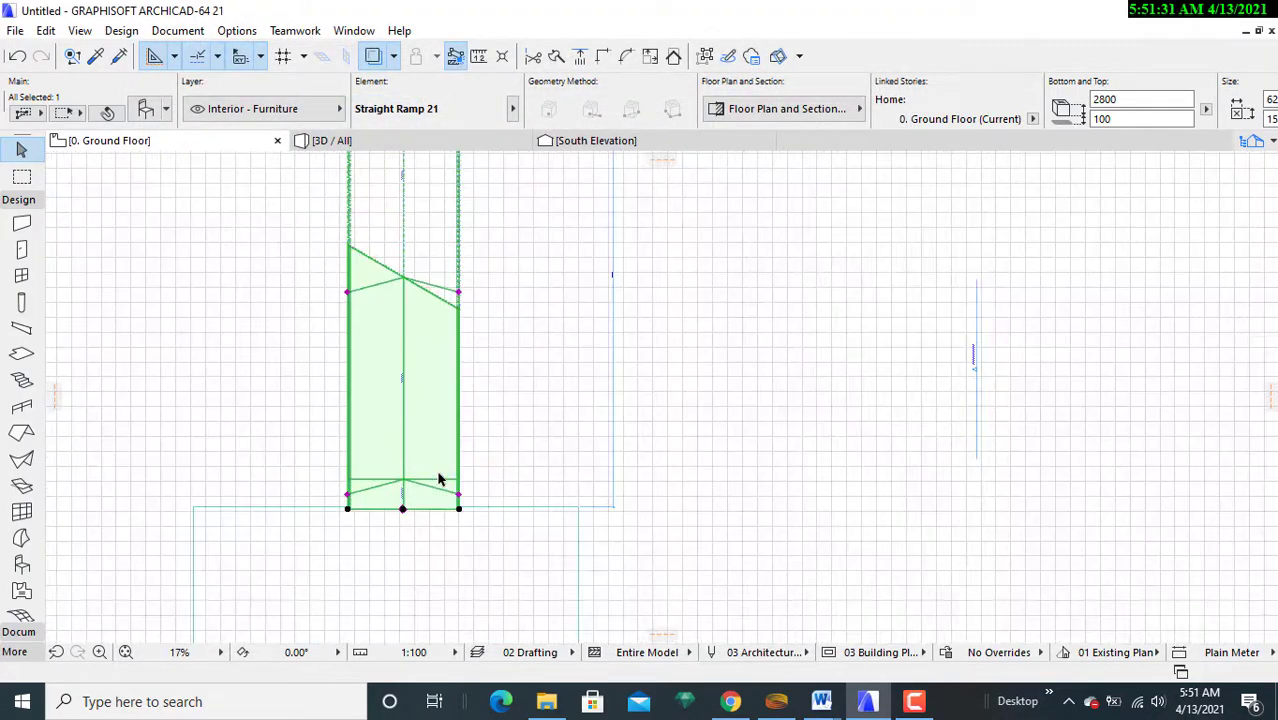
pyautogui.scroll(-3, 477, 390)
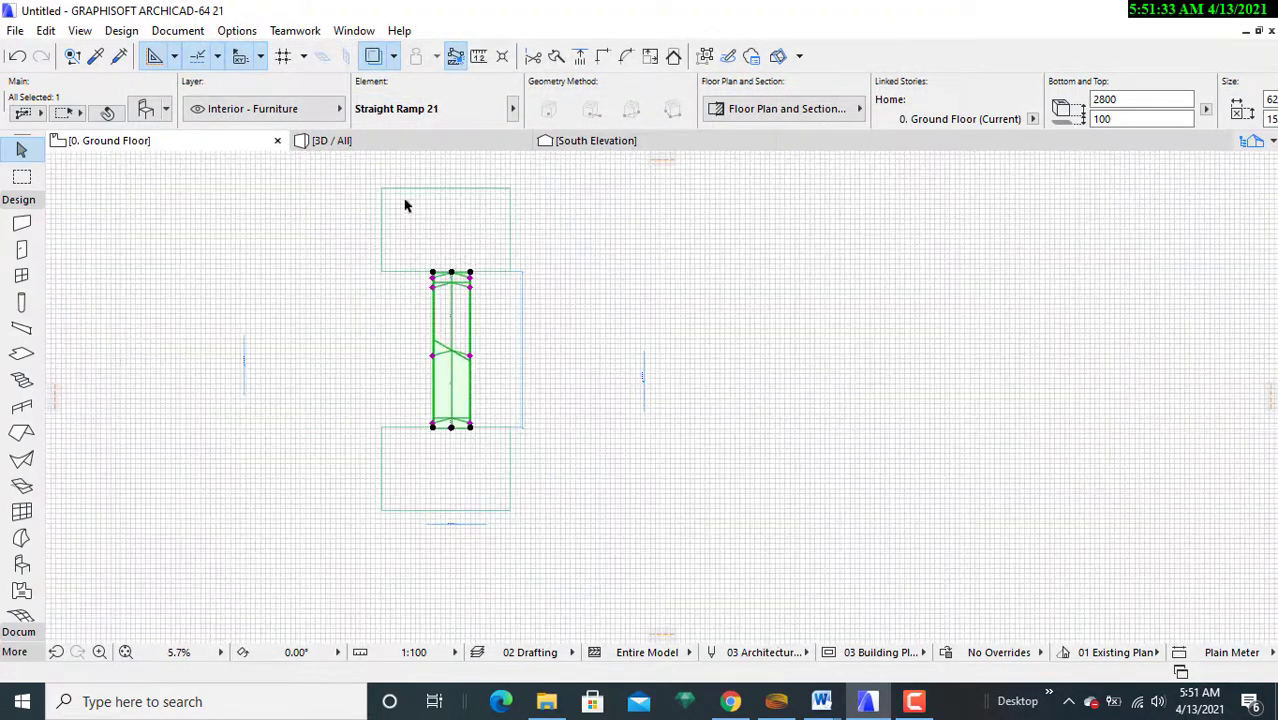
pyautogui.click(403, 146)
pyautogui.moveTo(437, 430); pyautogui.dragTo(165, 174)
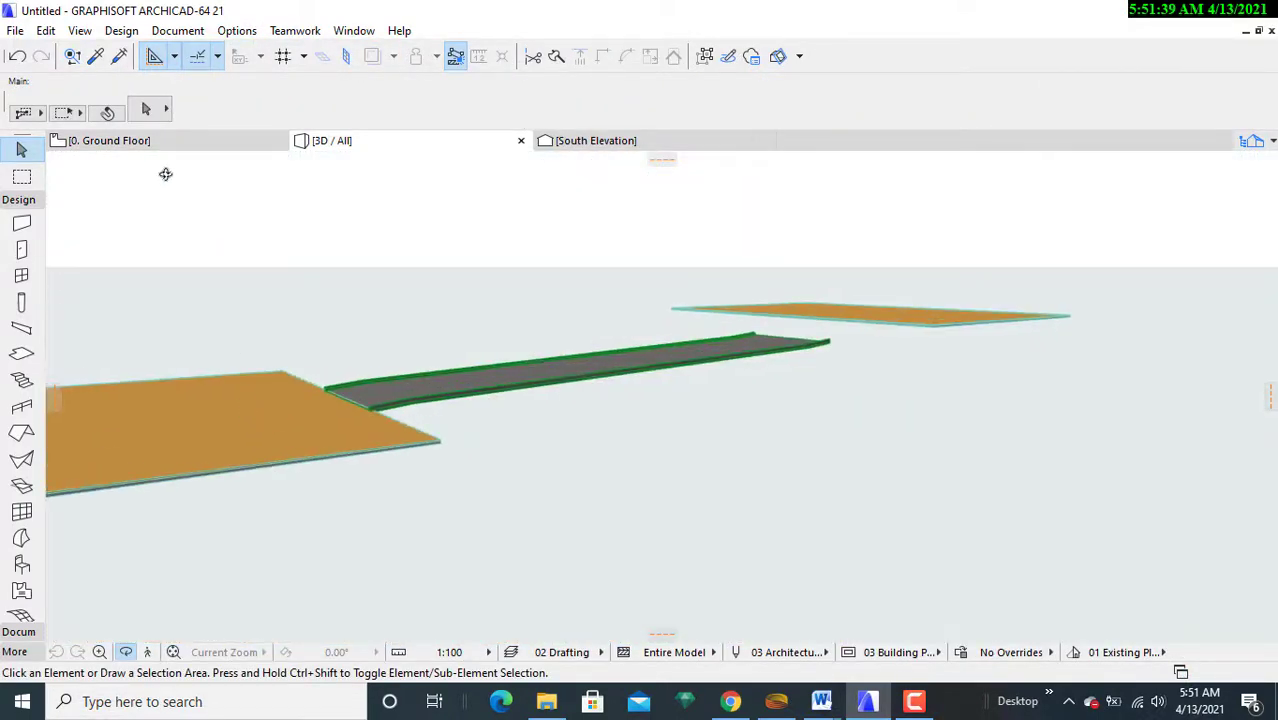
# - Set the straight ramp's height to 7000 and inspect in 3D how its upper end meets the northern slab
pyautogui.press('F2')
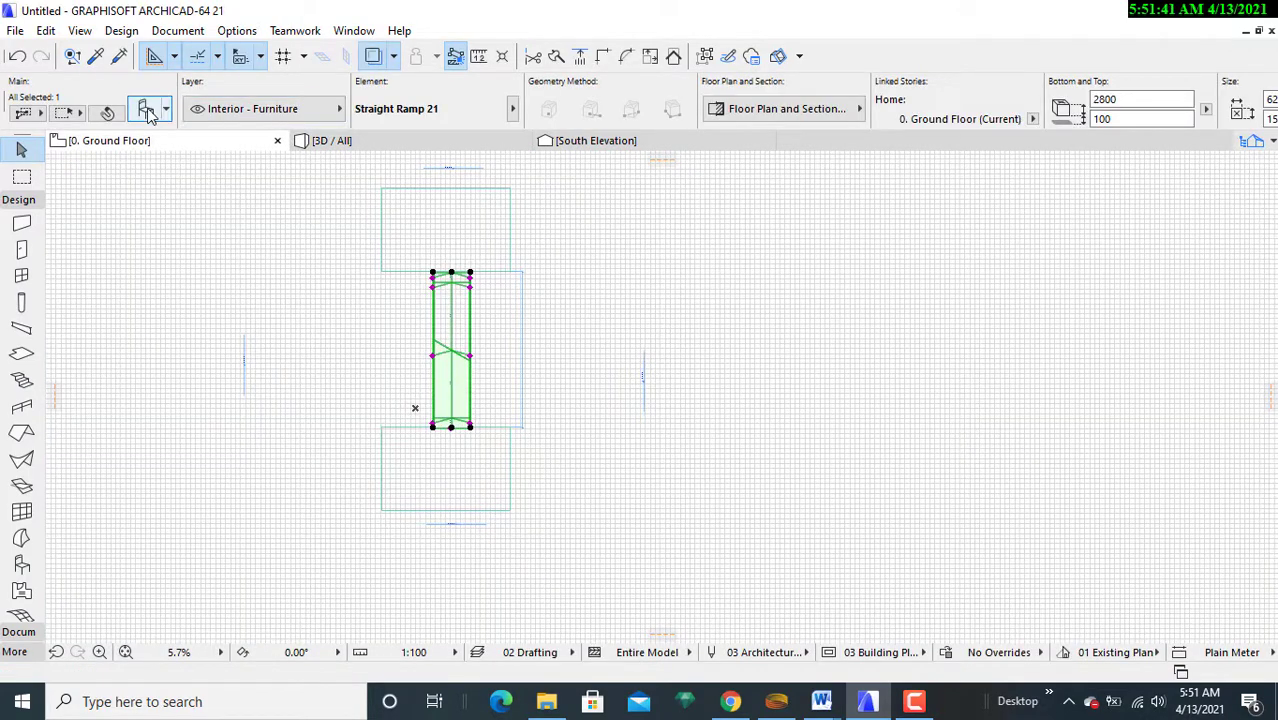
pyautogui.click(148, 113)
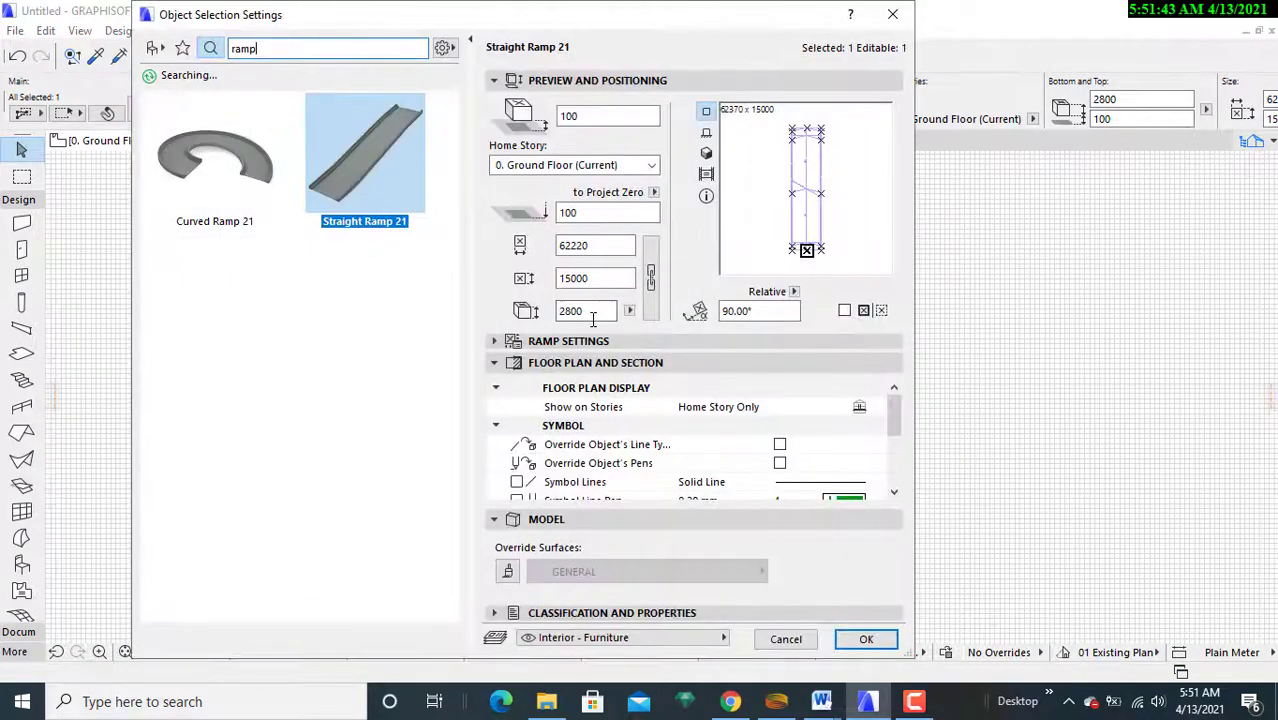
pyautogui.click(592, 313)
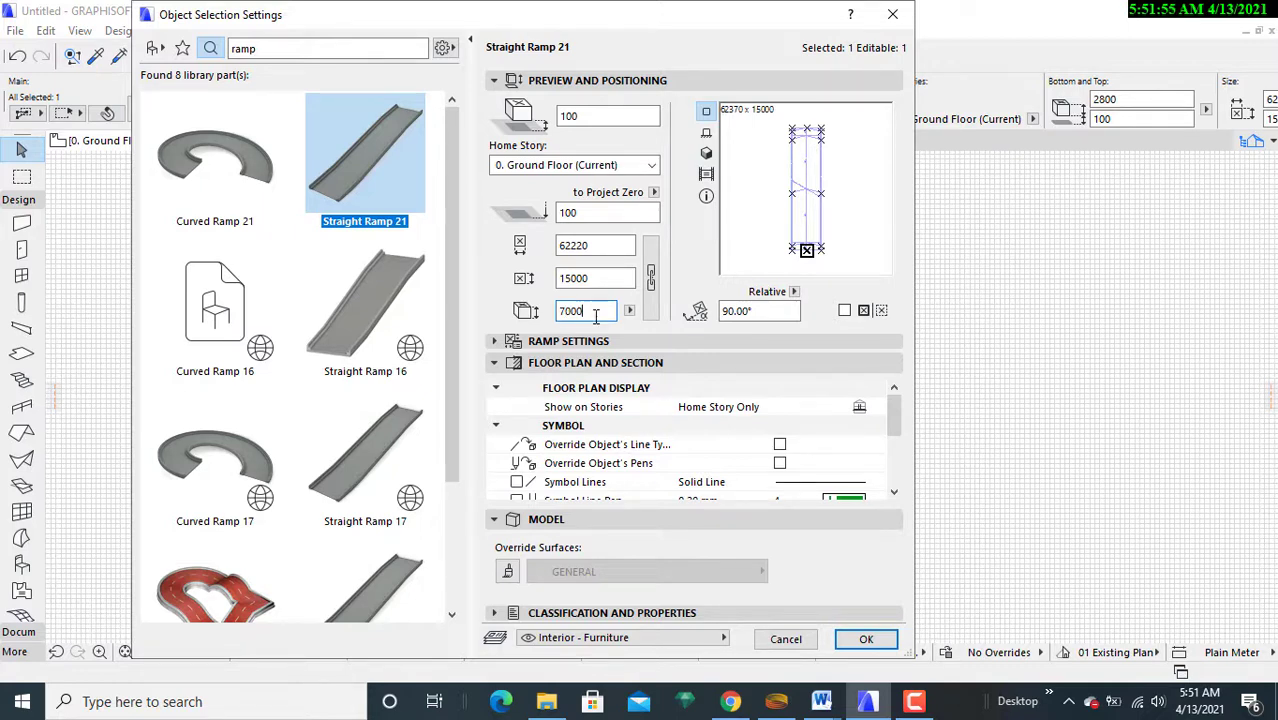
pyautogui.click(866, 639)
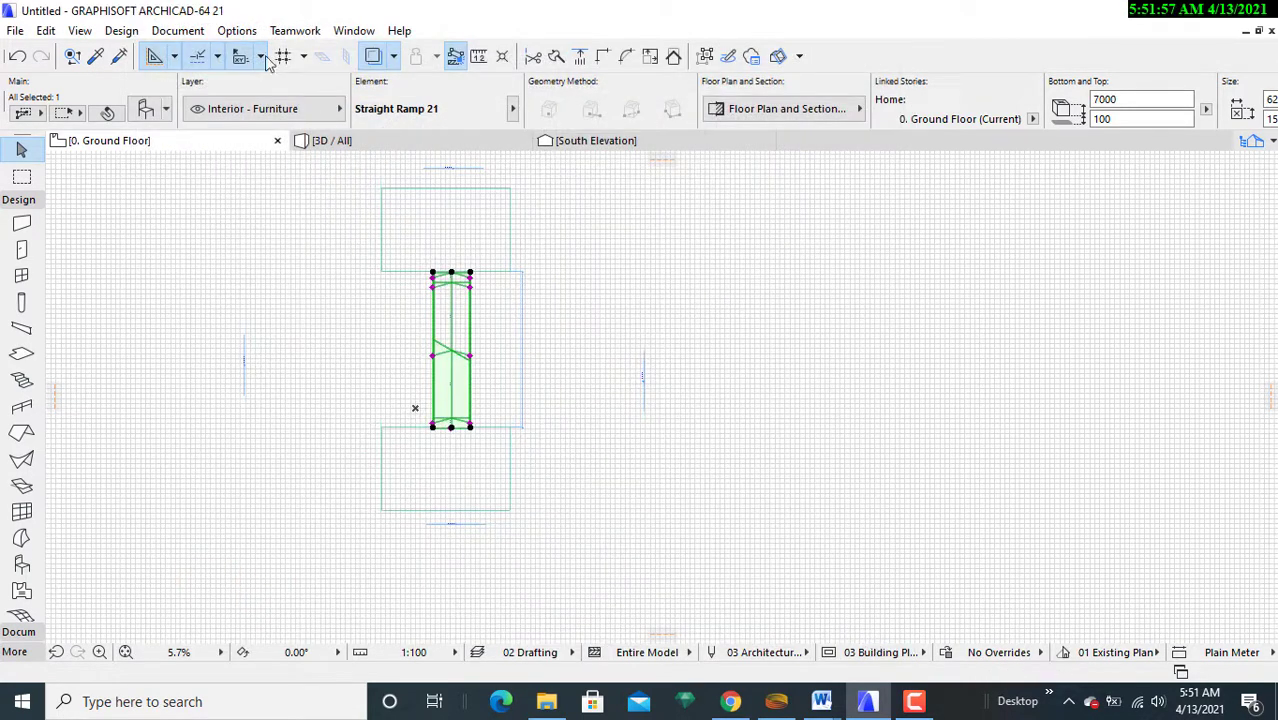
pyautogui.click(445, 146)
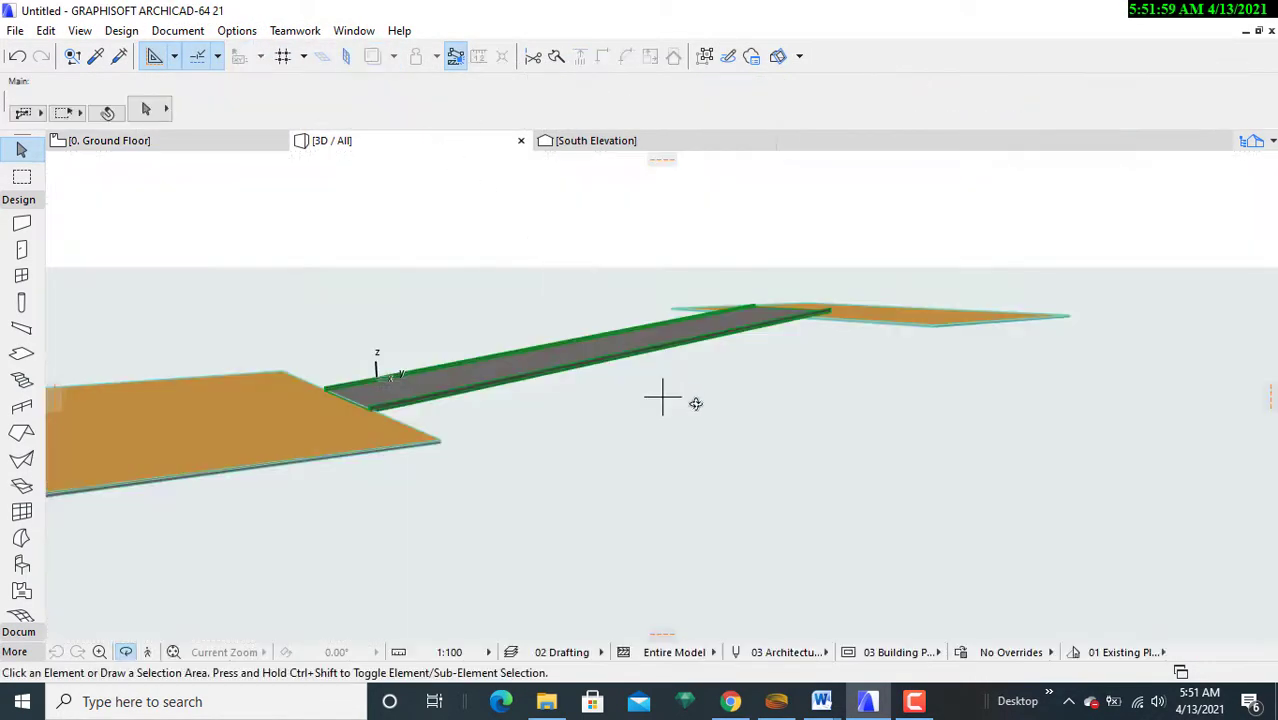
pyautogui.moveTo(695, 403); pyautogui.dragTo(427, 408)
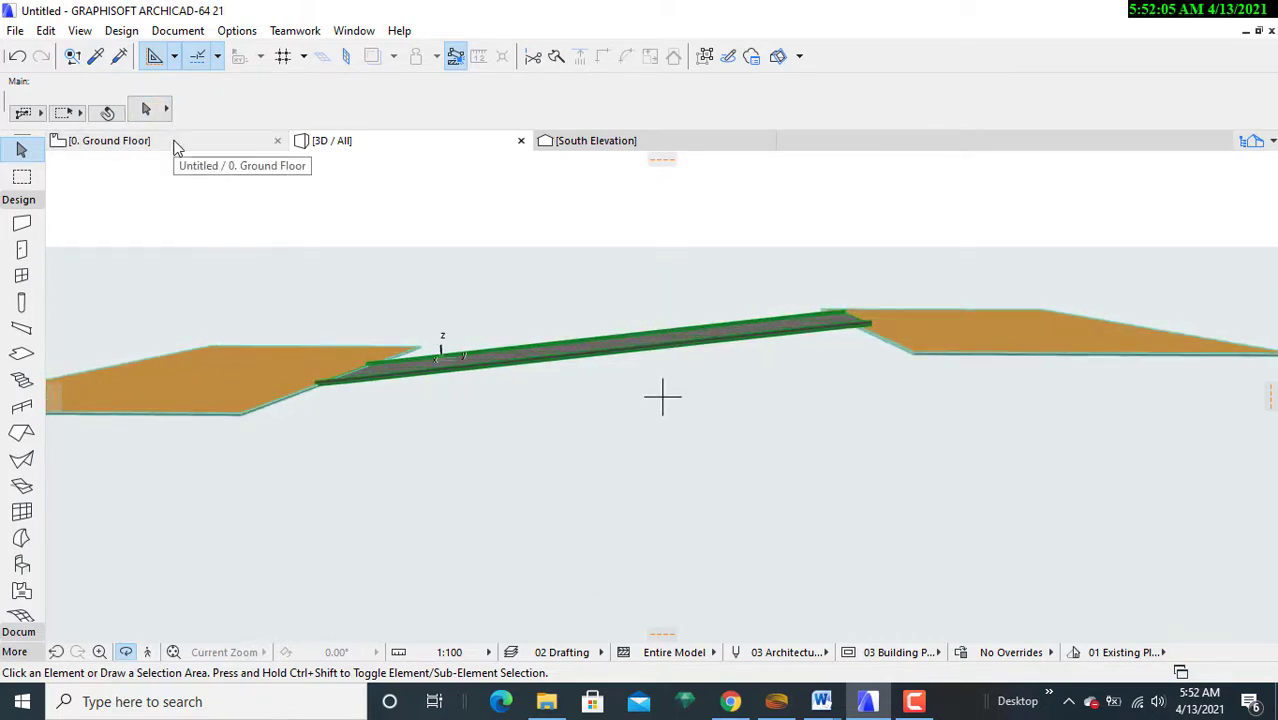
# - Check the northern slab's offset to its home story in its settings on the ground floor plan, leaving them unedited
pyautogui.click(176, 148)
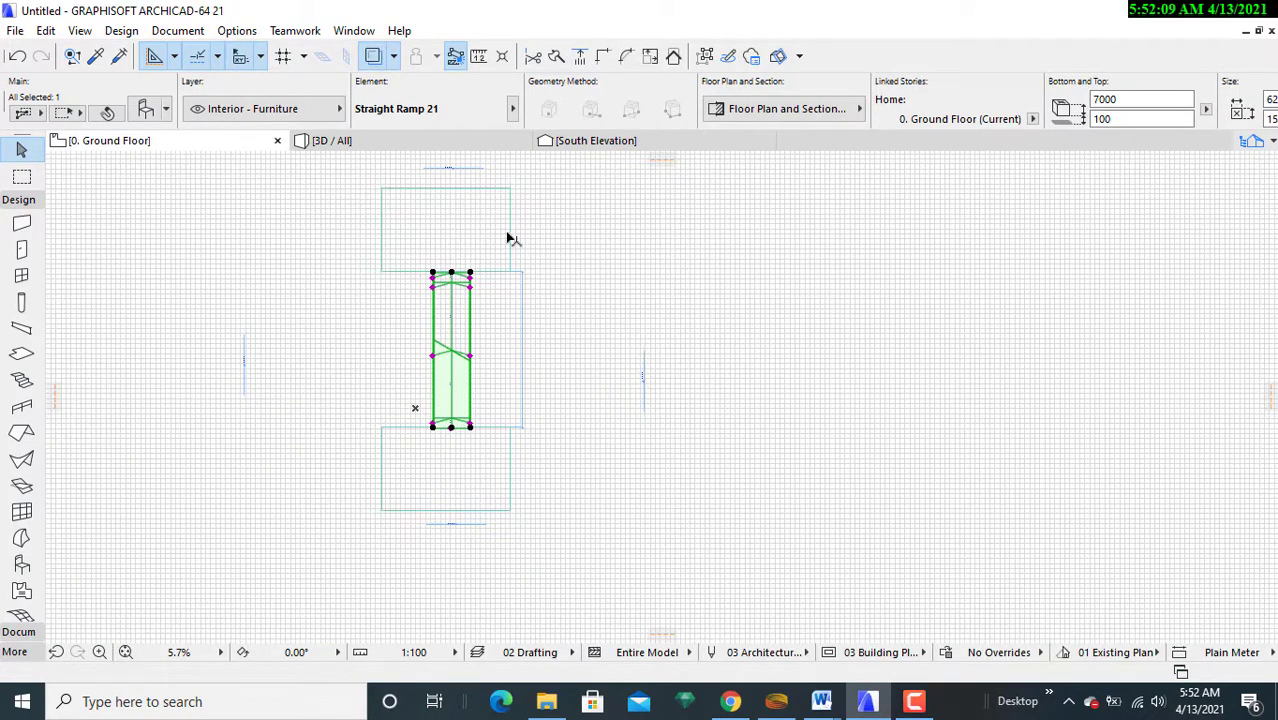
pyautogui.click(380, 188)
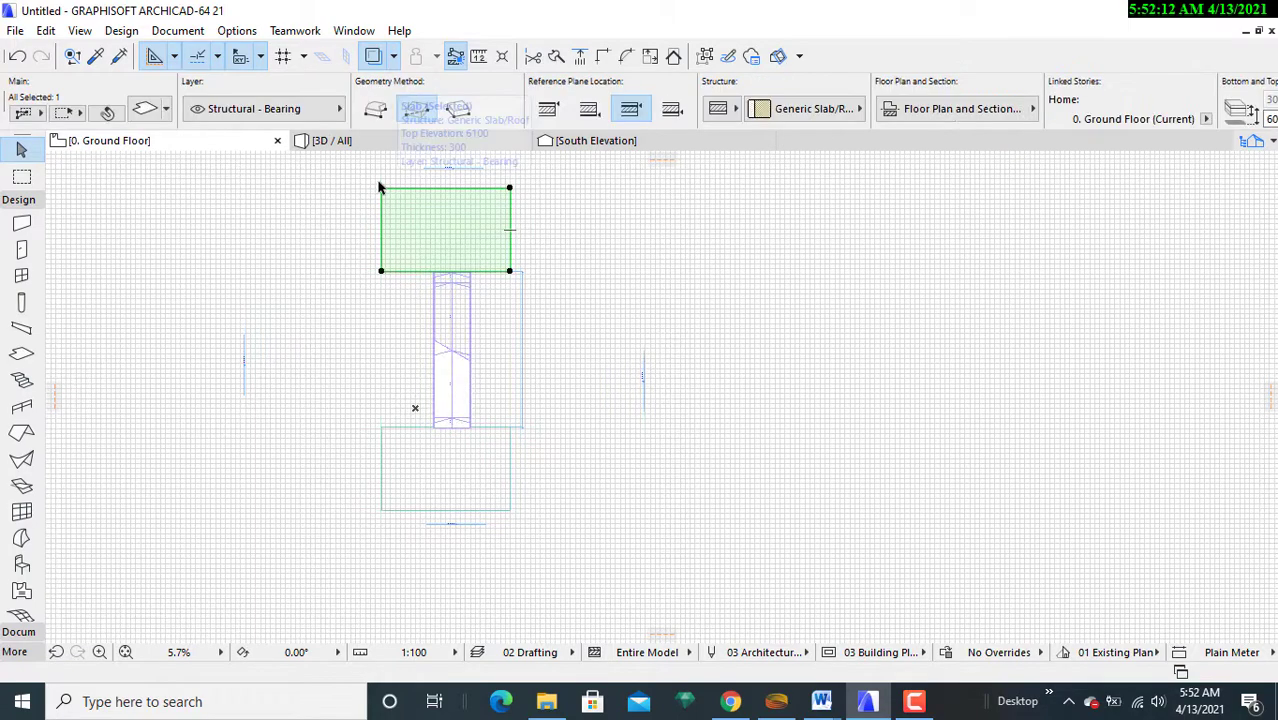
pyautogui.click(145, 110)
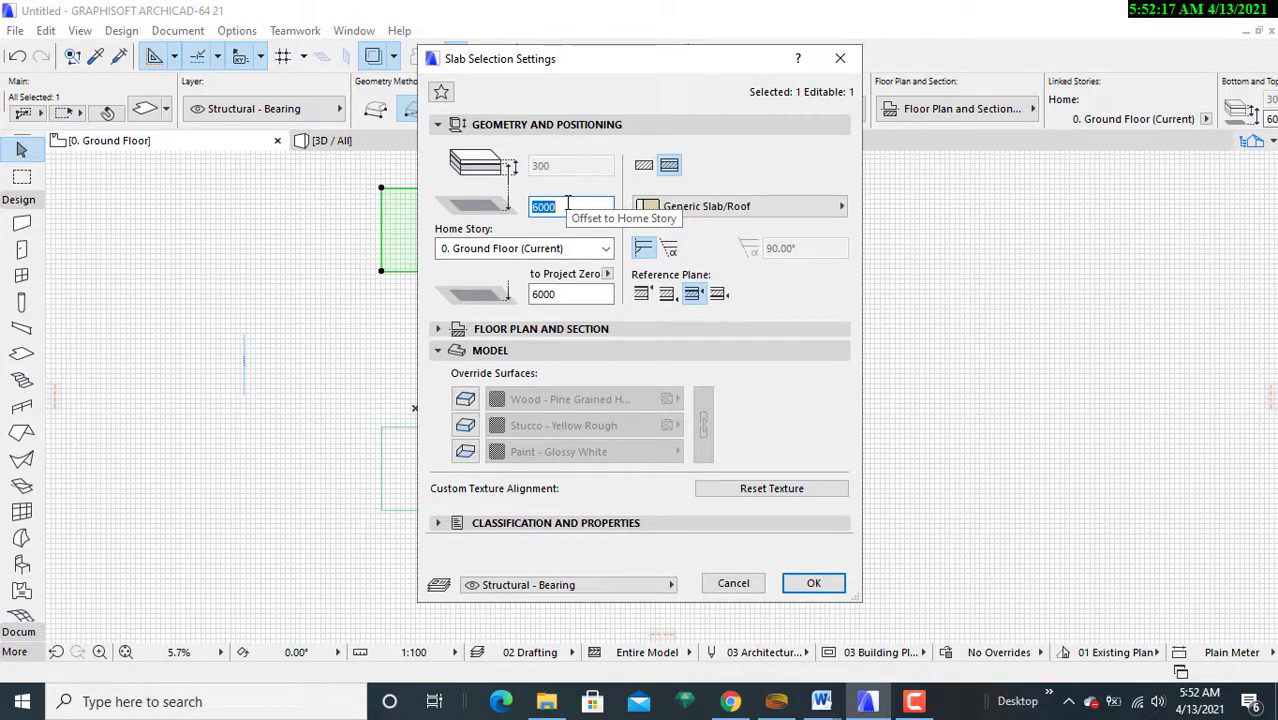
pyautogui.click(840, 58)
pyautogui.click(622, 204)
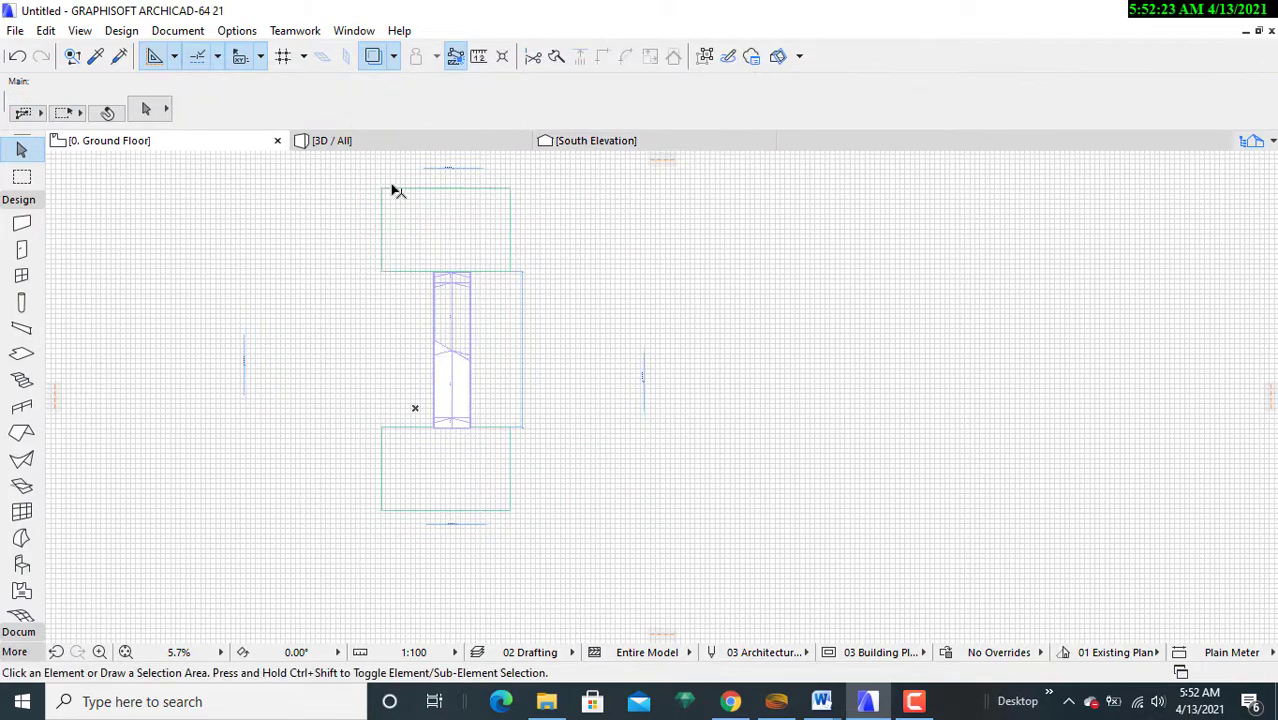
# - Set the straight ramp's height to 6000 on the ground floor plan and inspect in 3D how it meets the slabs
pyautogui.click(470, 277)
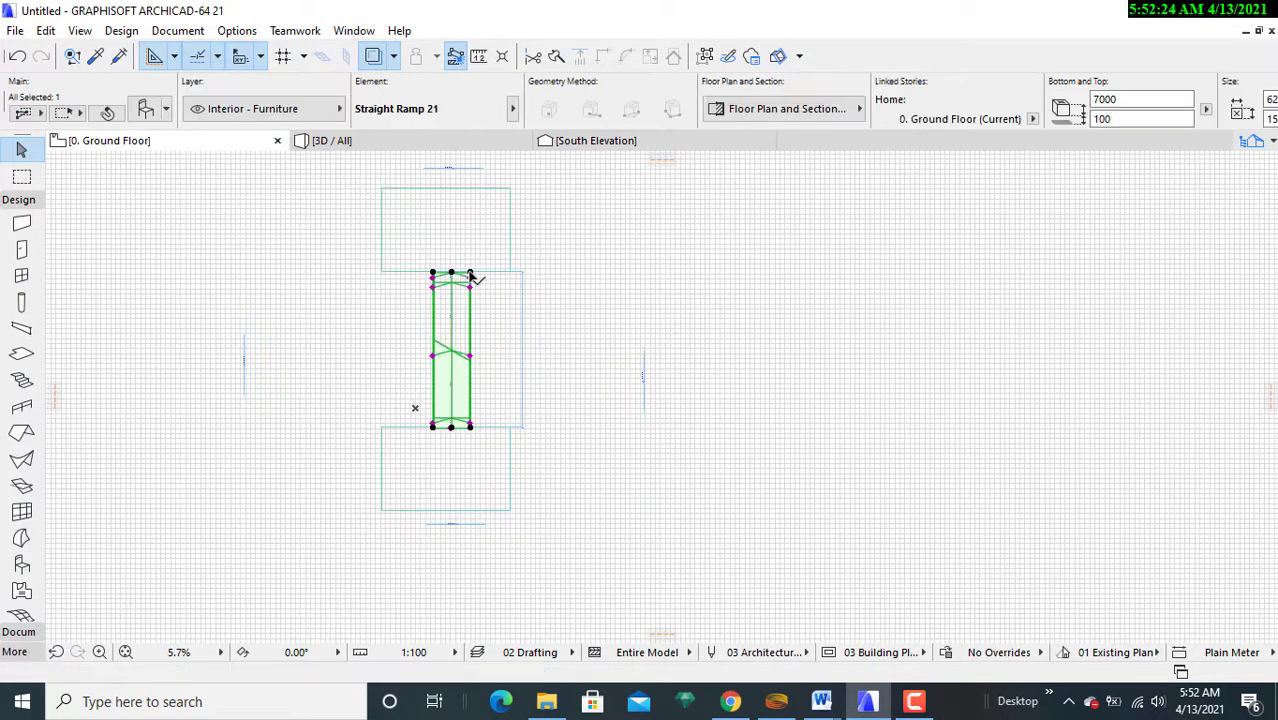
pyautogui.click(146, 110)
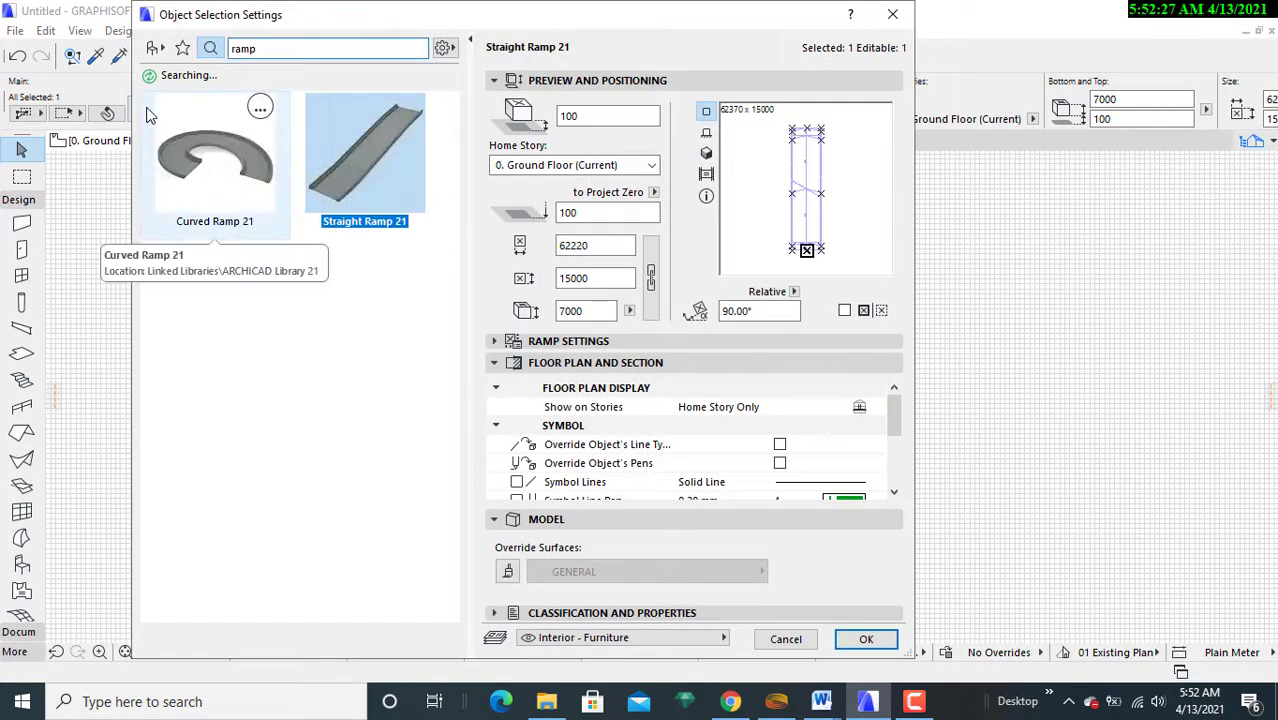
pyautogui.click(892, 14)
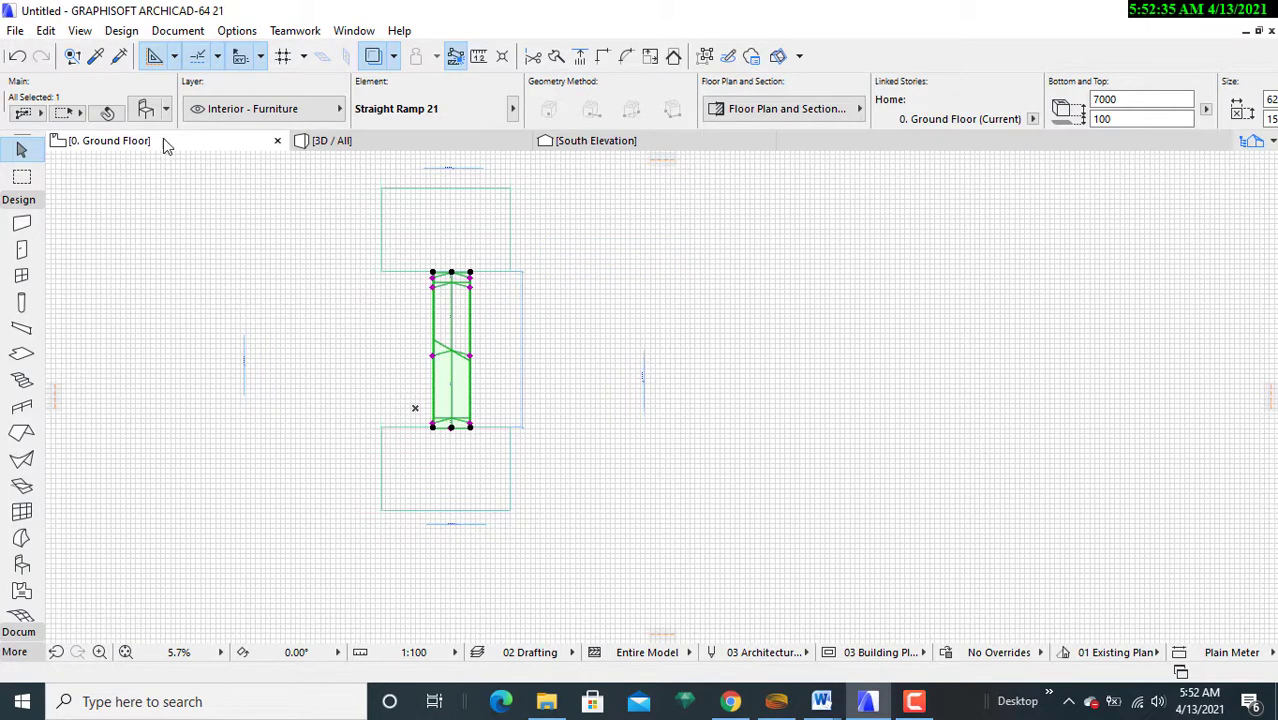
pyautogui.click(150, 112)
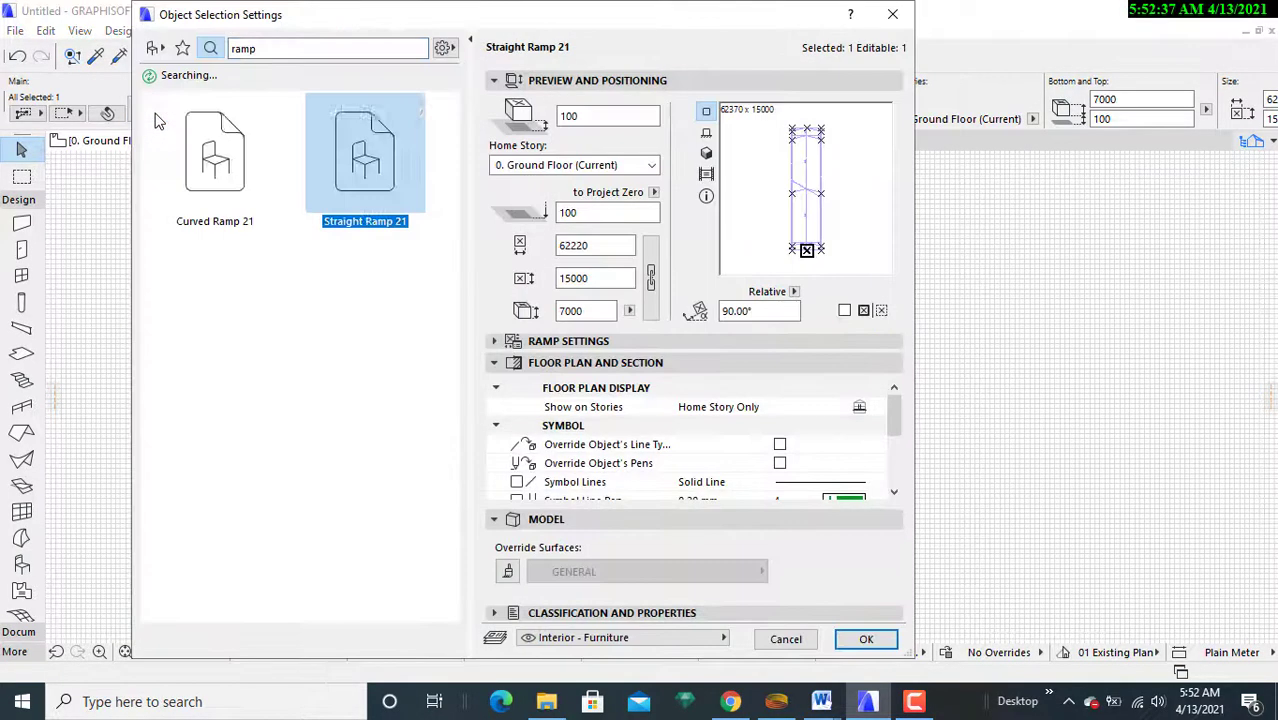
pyautogui.click(600, 311)
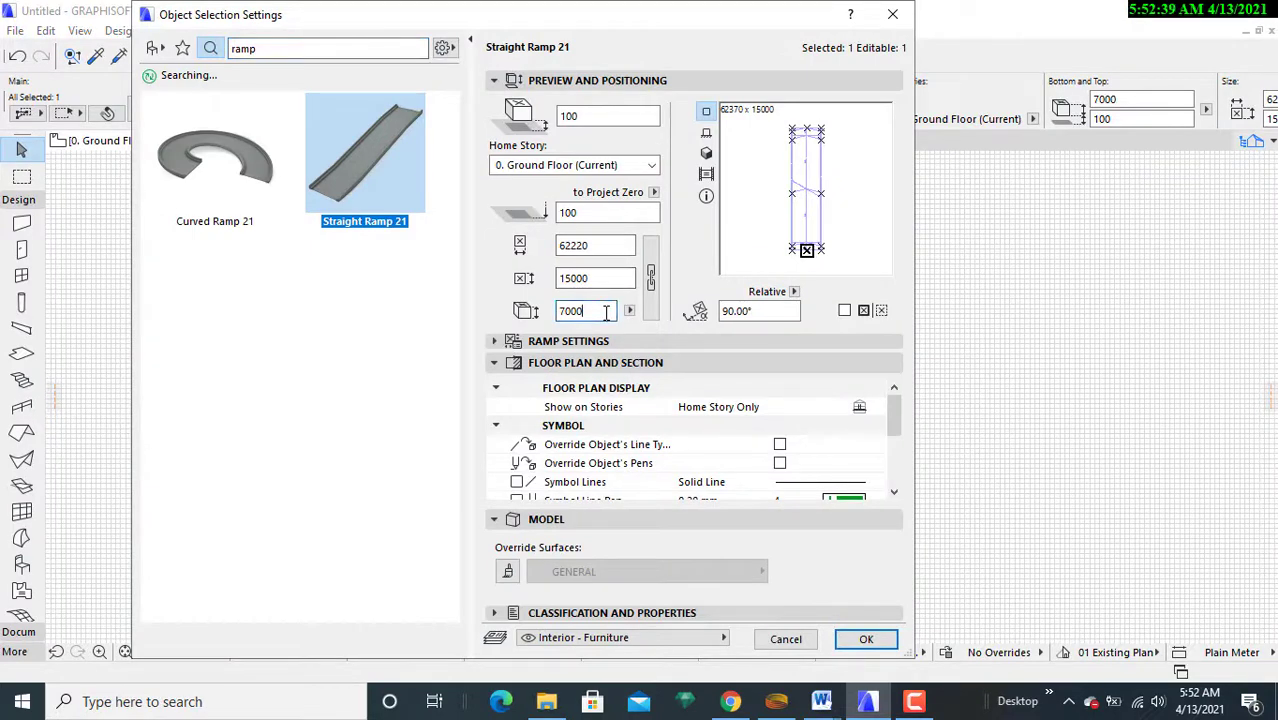
pyautogui.press('BackSpace')
pyautogui.press('BackSpace')
pyautogui.press('BackSpace')
pyautogui.press('BackSpace')
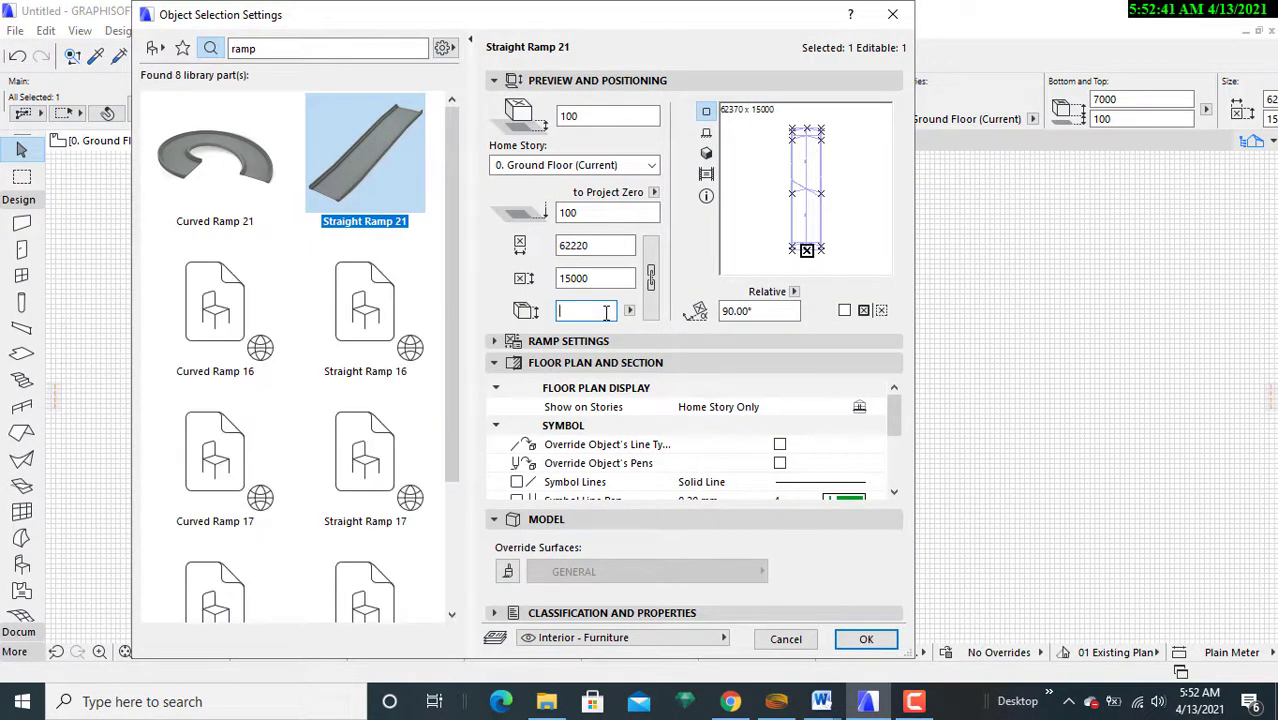
pyautogui.write('6000')
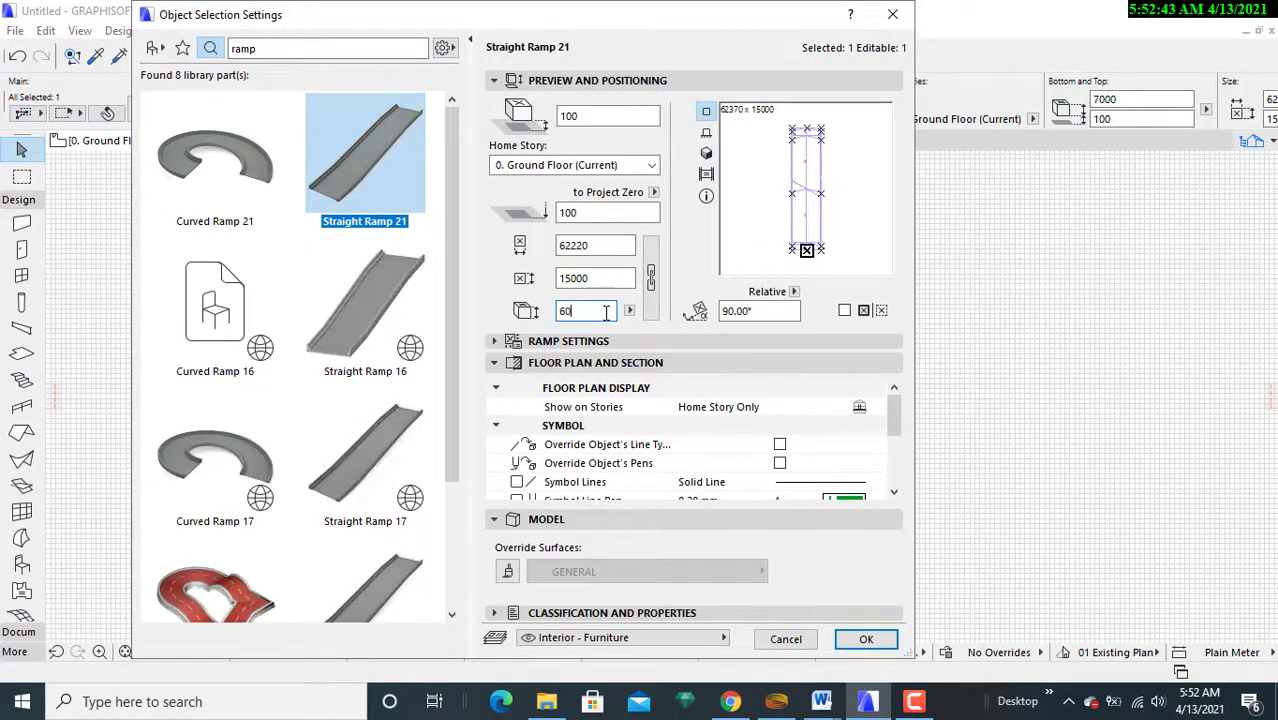
pyautogui.click(862, 639)
pyautogui.click(374, 140)
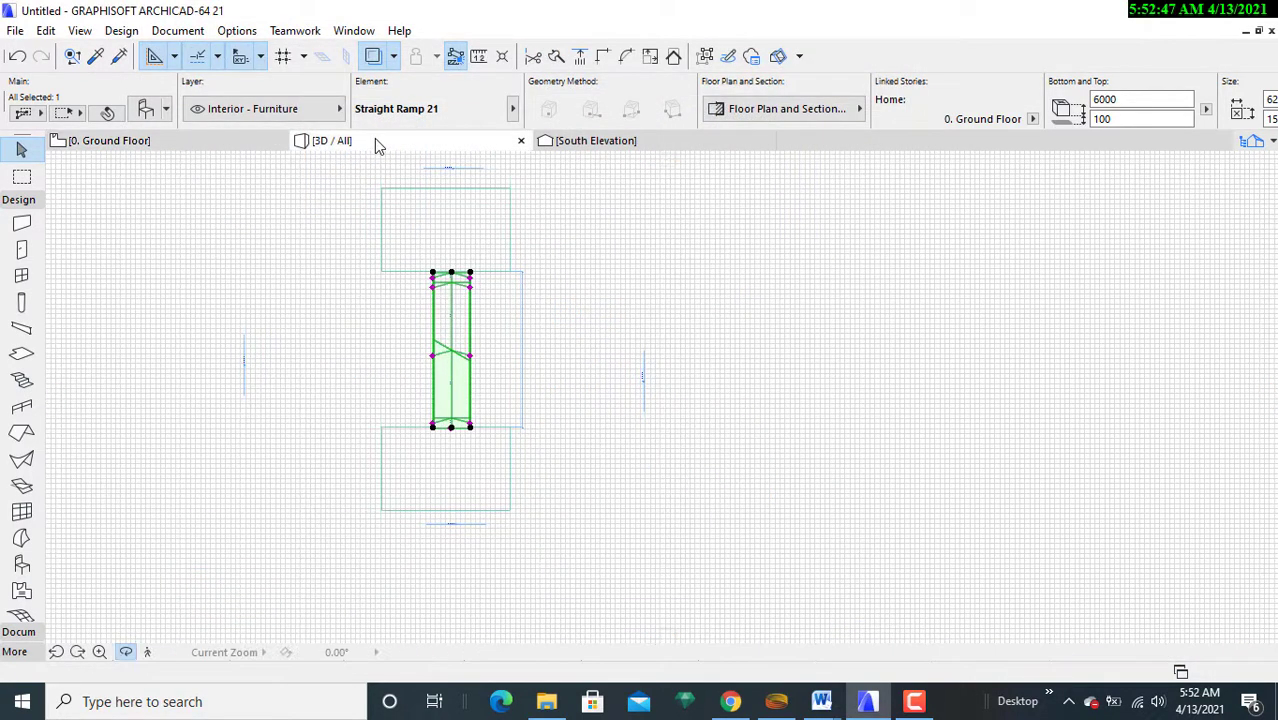
pyautogui.keyDown('shift'); pyautogui.moveTo(527, 399); pyautogui.dragTo(615, 458, button='middle'); pyautogui.keyUp('shift')
pyautogui.moveTo(641, 427); pyautogui.dragTo(645, 399)
# - Review the straight ramp's Style and Dimensions settings, including the calculation method choices, slope diagram and overall height, without editing them
pyautogui.click(222, 150)
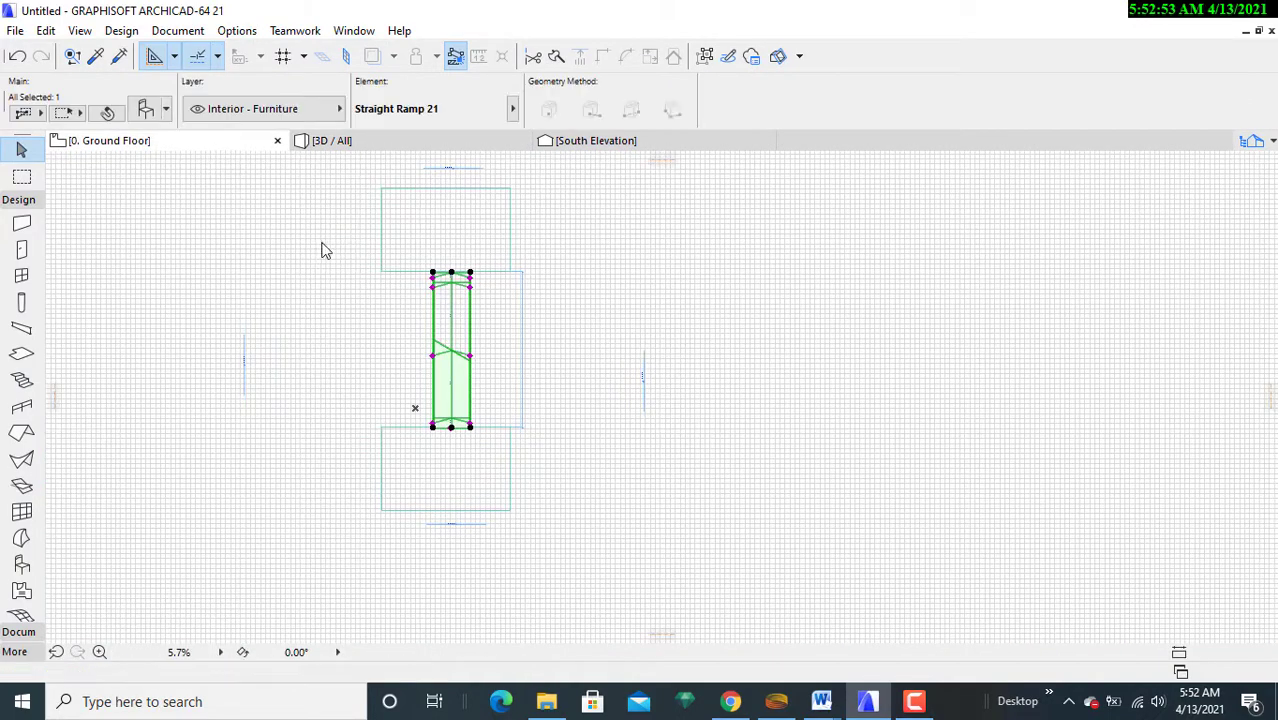
pyautogui.doubleClick(477, 283)
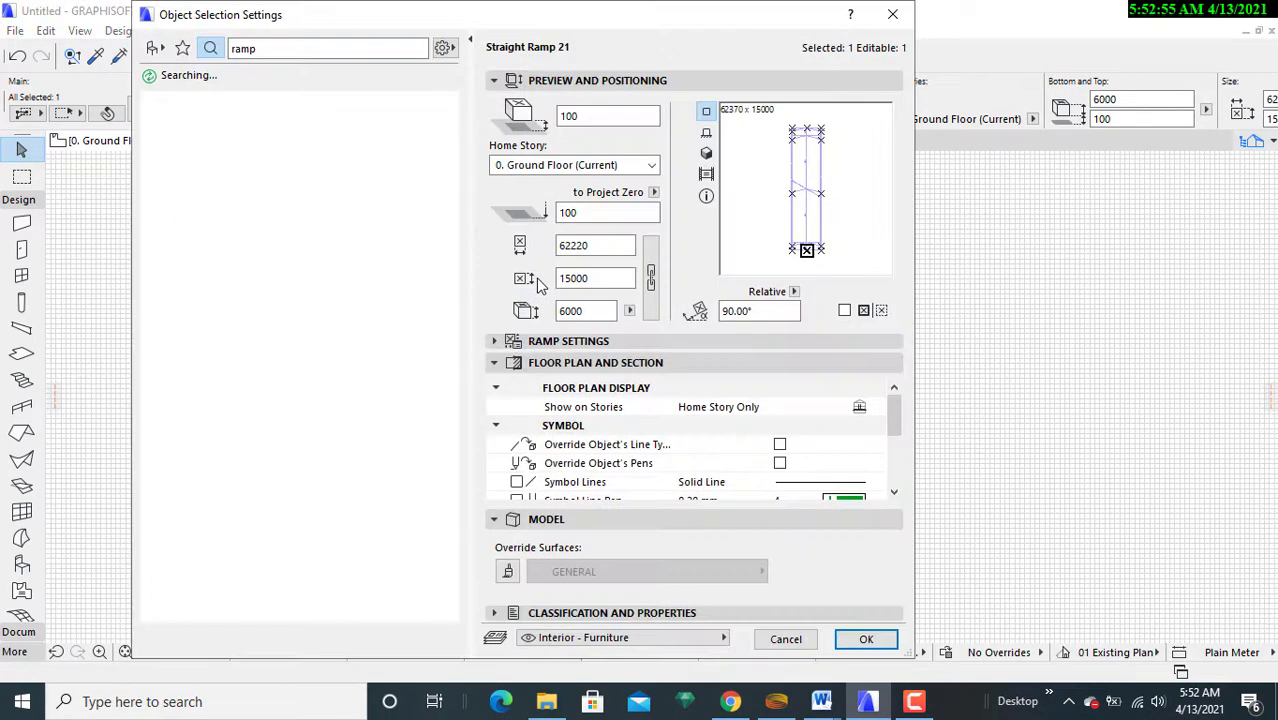
pyautogui.click(600, 344)
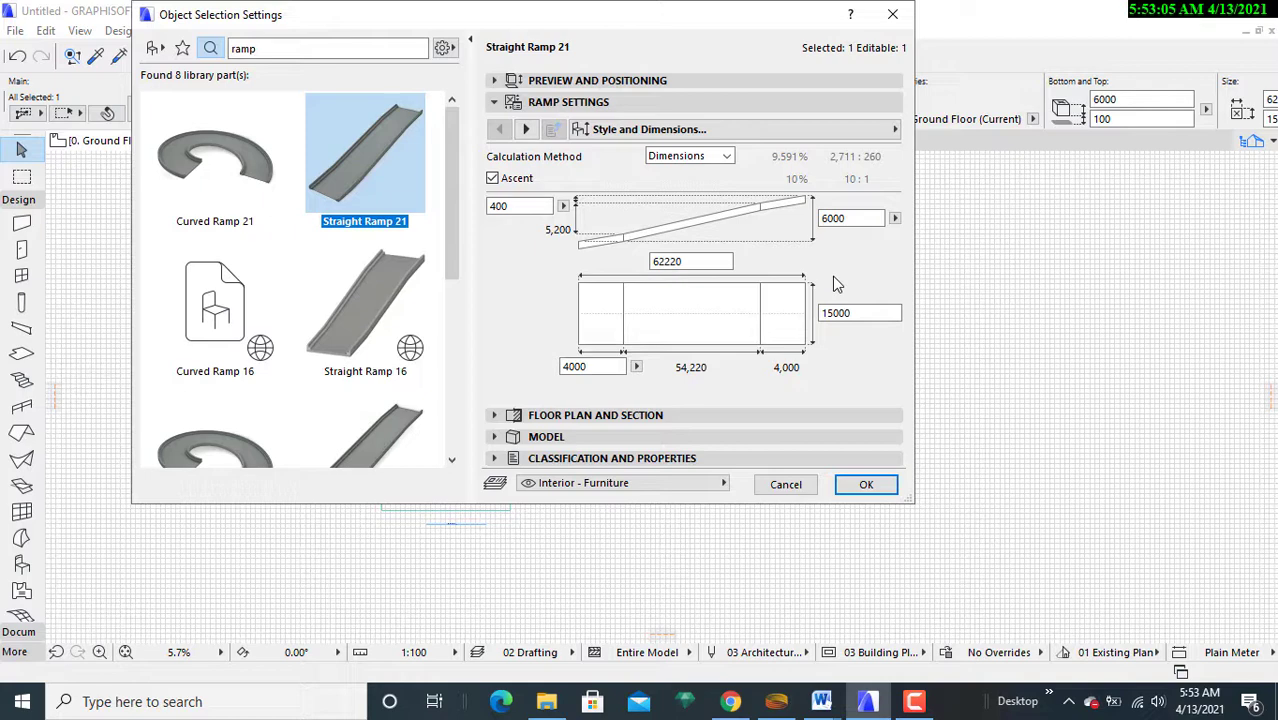
pyautogui.click(748, 127)
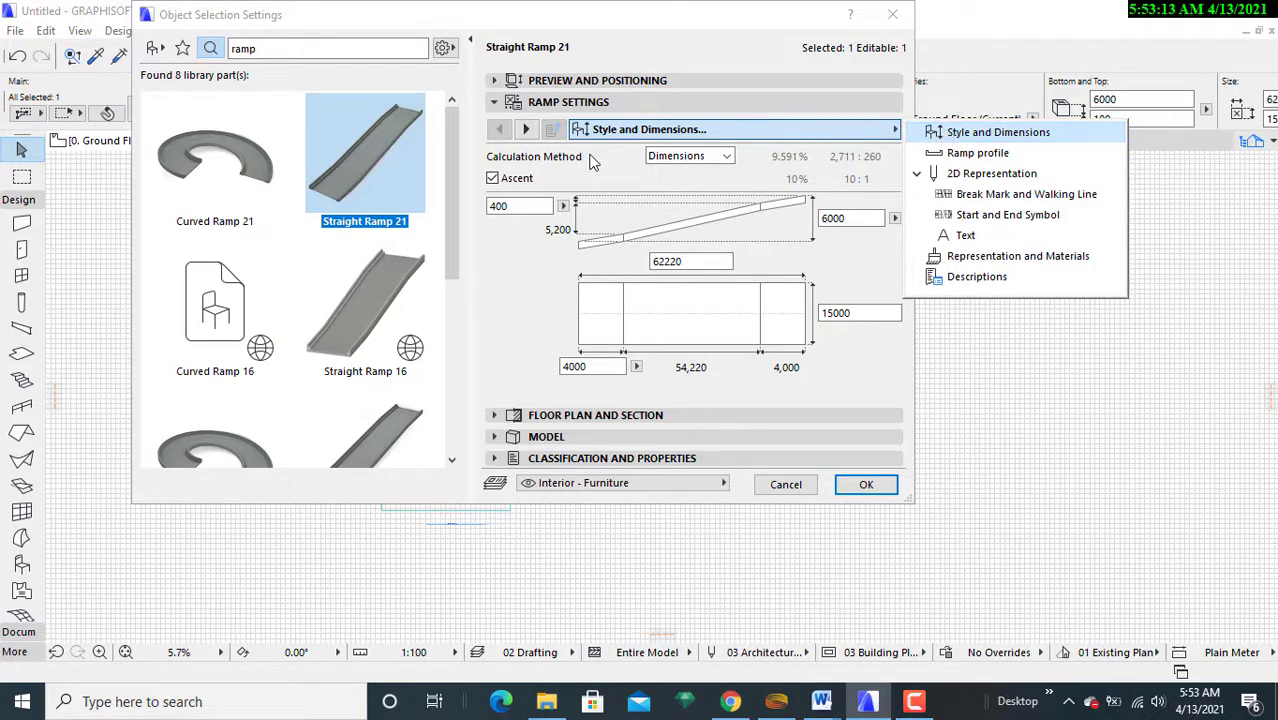
pyautogui.click(590, 161)
pyautogui.click(722, 157)
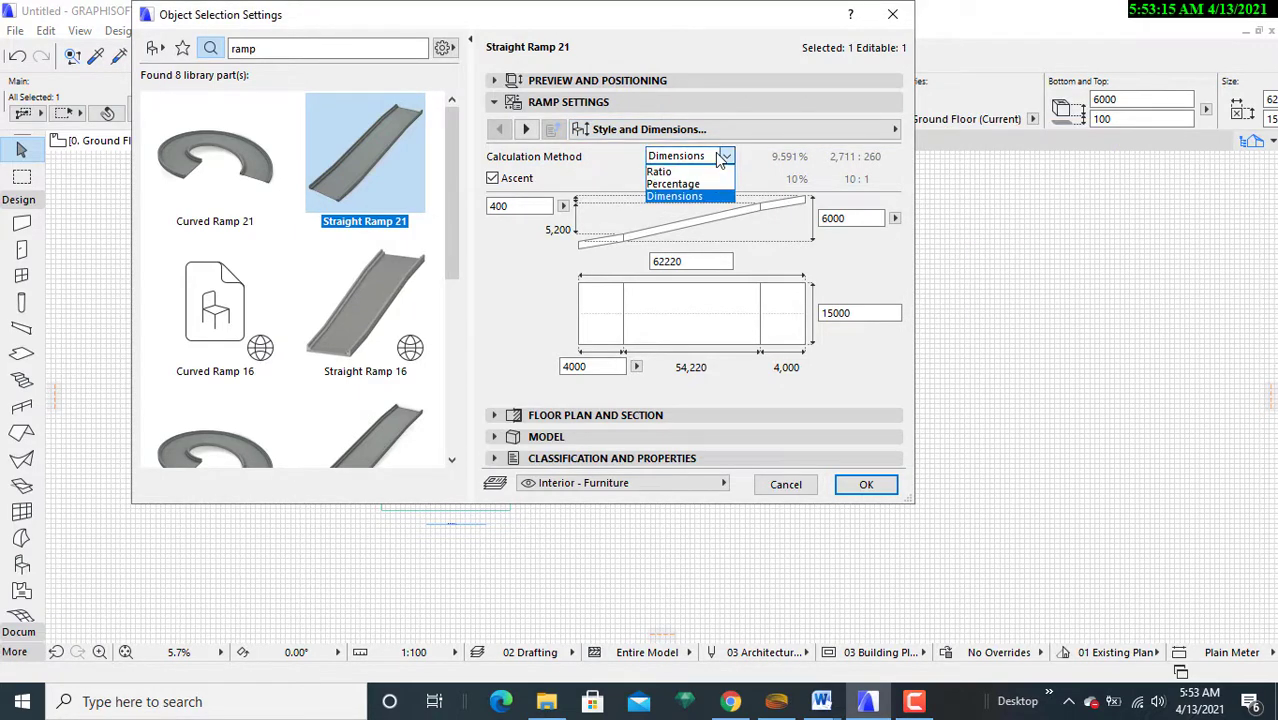
pyautogui.click(725, 158)
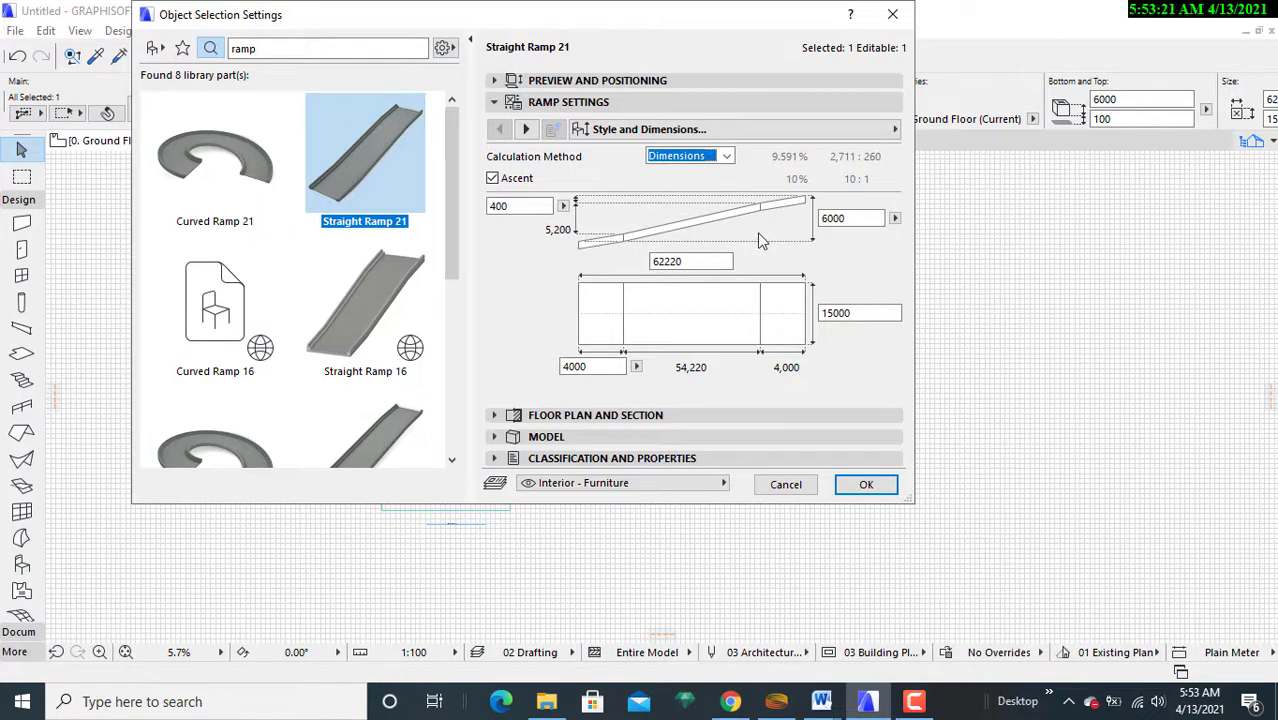
pyautogui.click(836, 214)
# - In the ramp profile settings, set the side flanges' inner step width to 400 and outer upstand width to 200
pyautogui.click(779, 136)
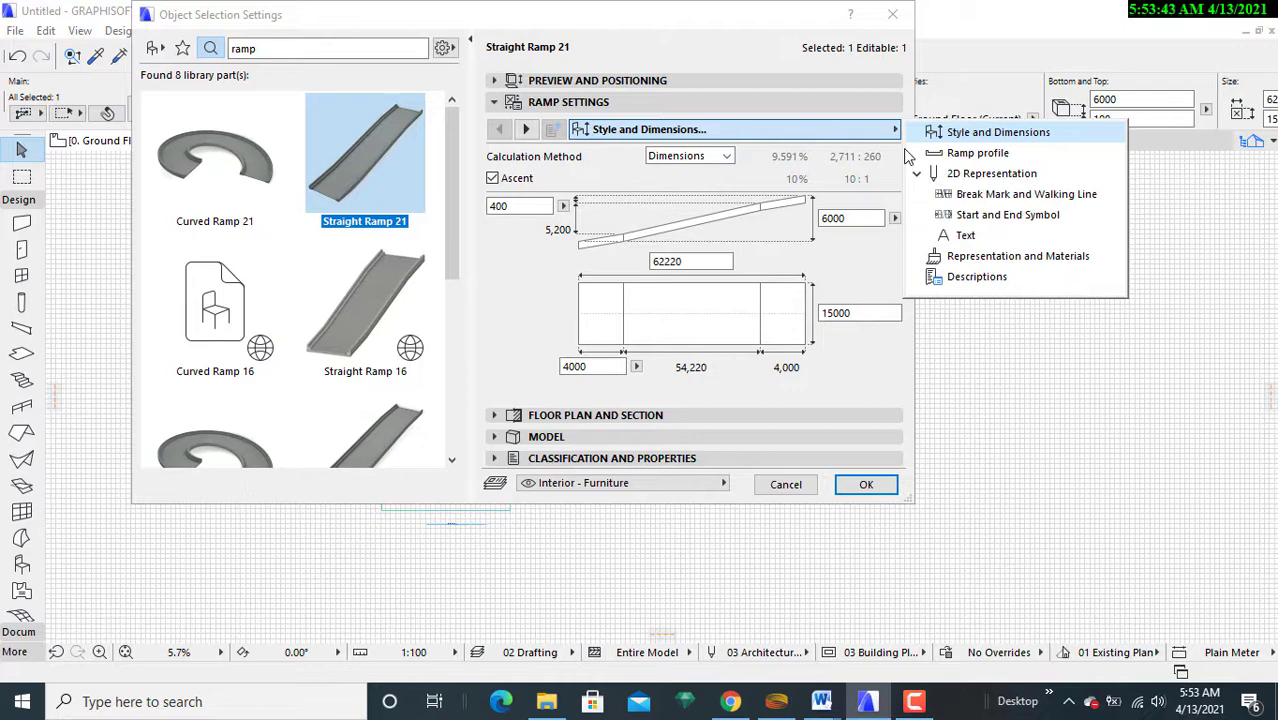
pyautogui.click(977, 156)
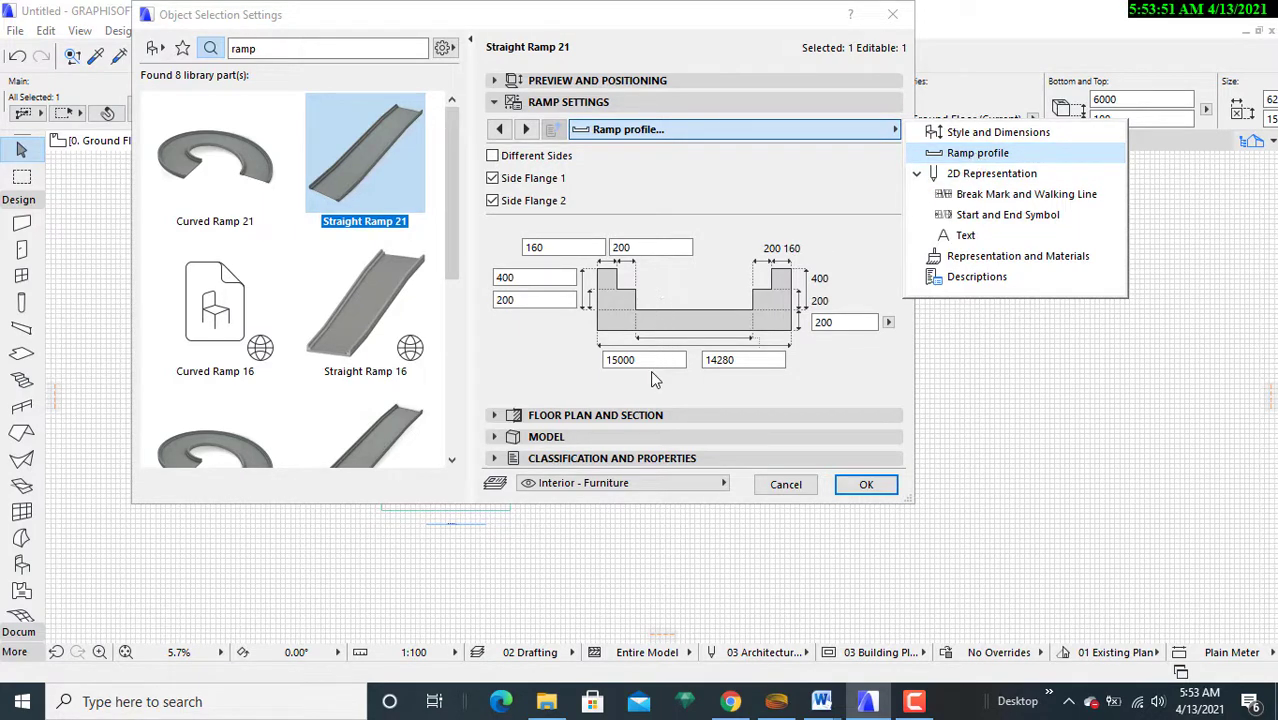
pyautogui.click(651, 246)
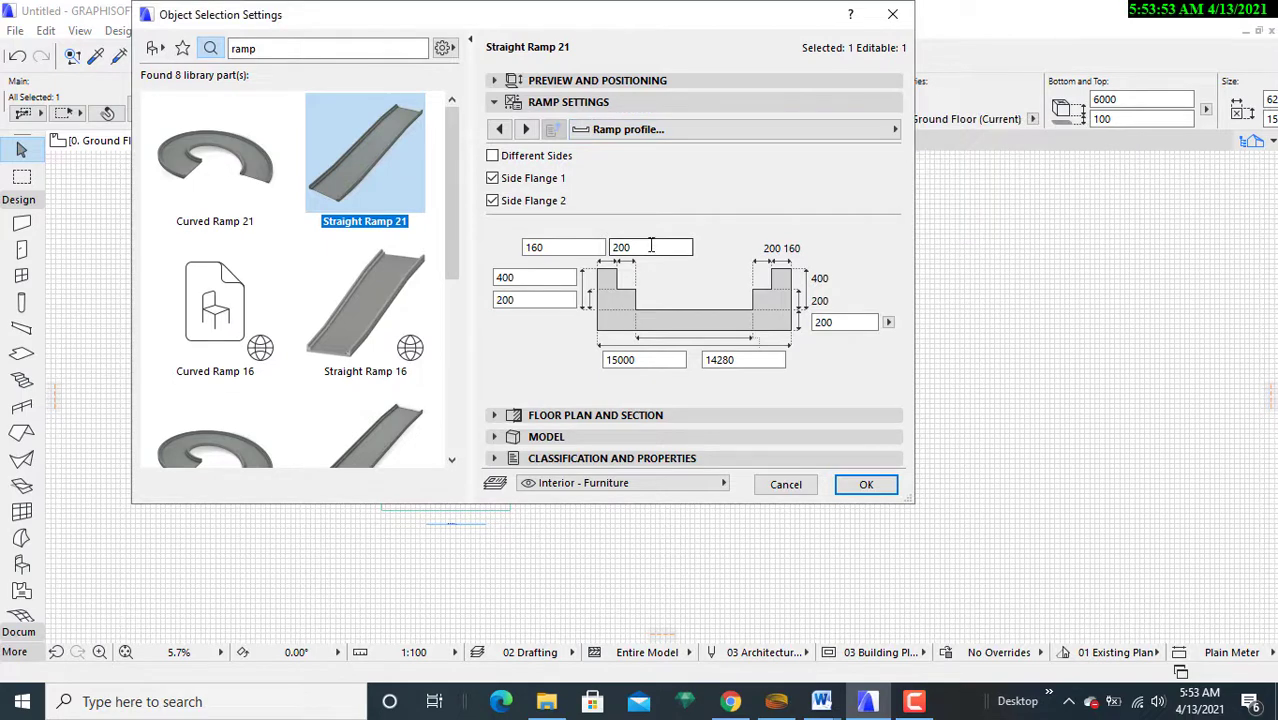
pyautogui.click(647, 249)
pyautogui.press('Return')
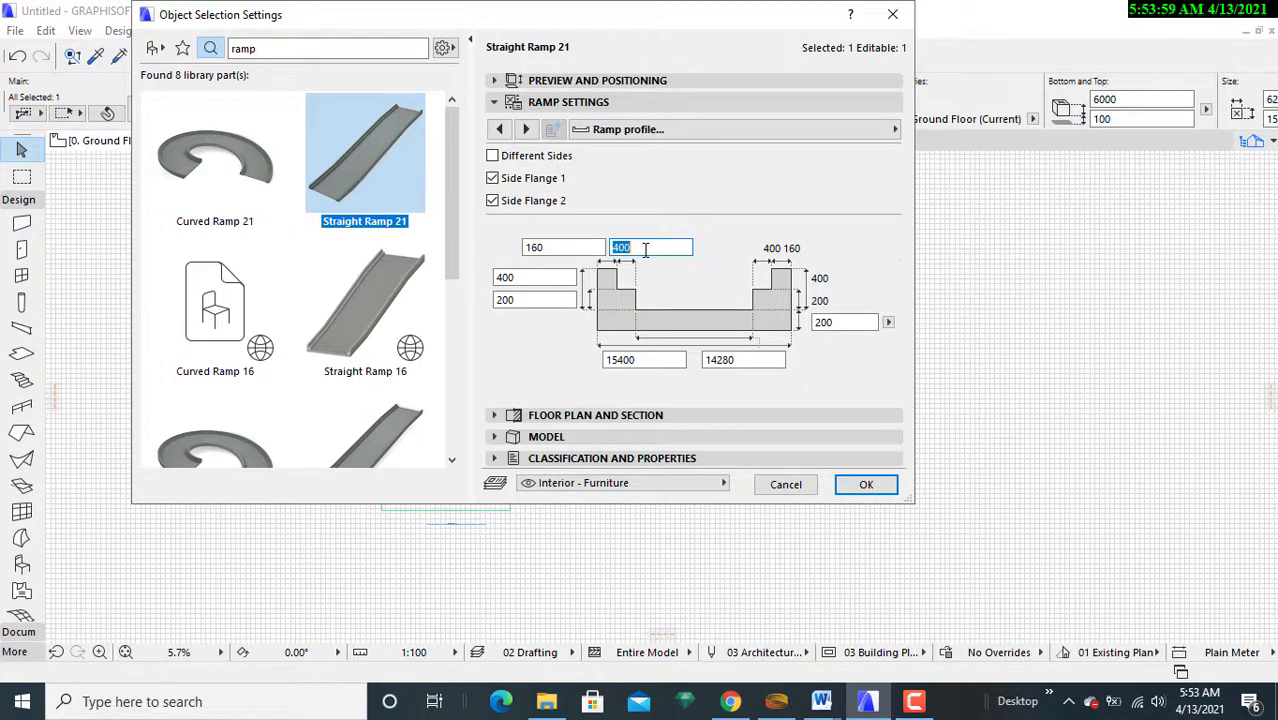
pyautogui.click(577, 247)
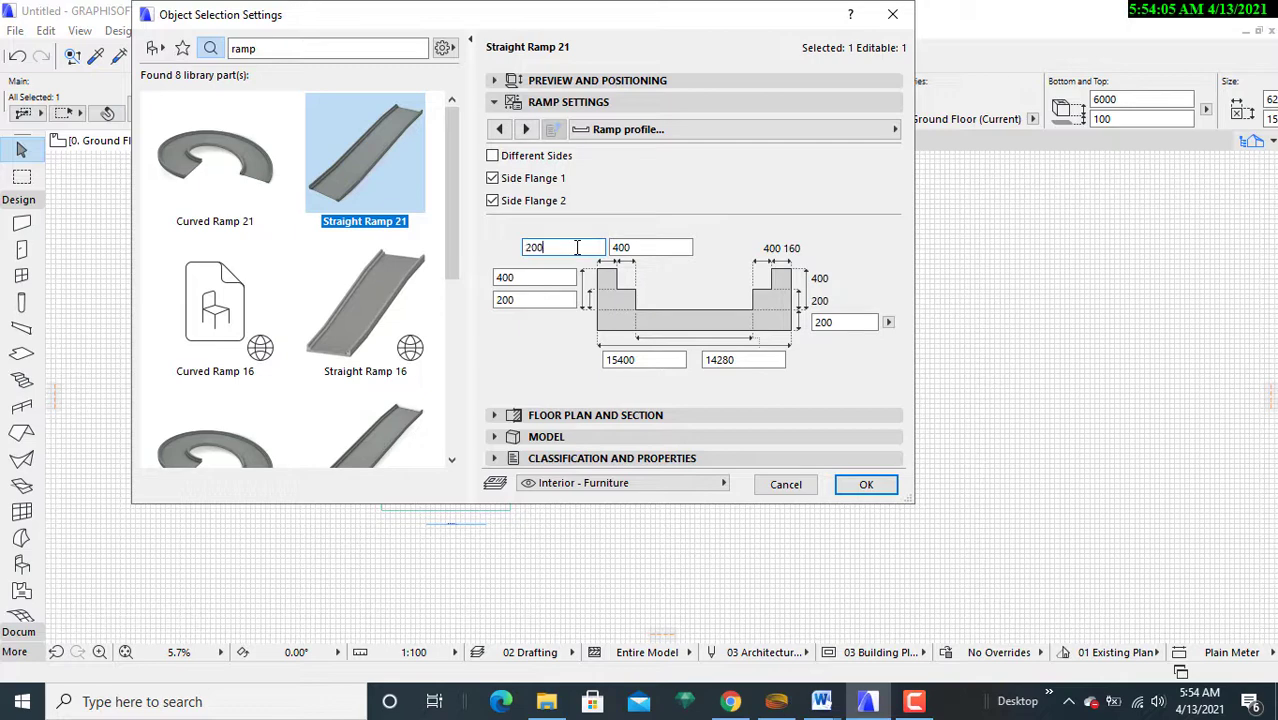
# - Set the side flanges' outer upstand height to 800, apply the profile and inspect the ramp's edges in 3D
pyautogui.click(530, 278)
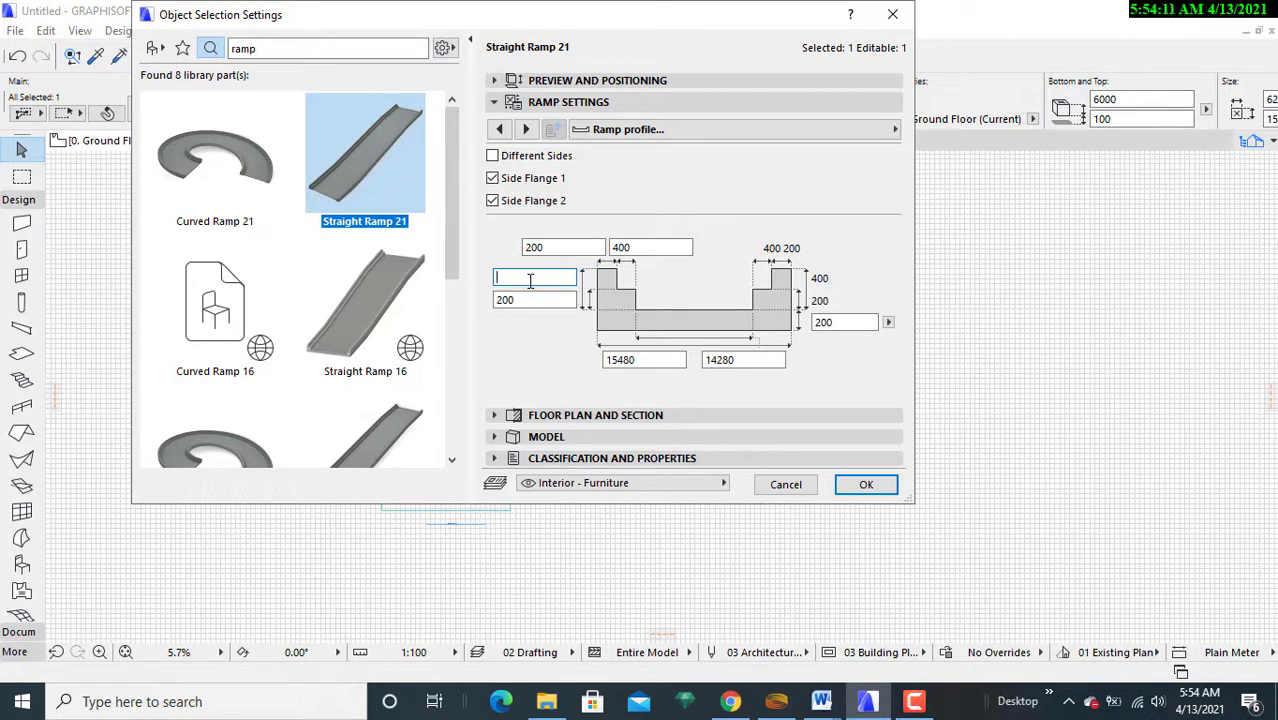
pyautogui.write('800')
pyautogui.click(525, 299)
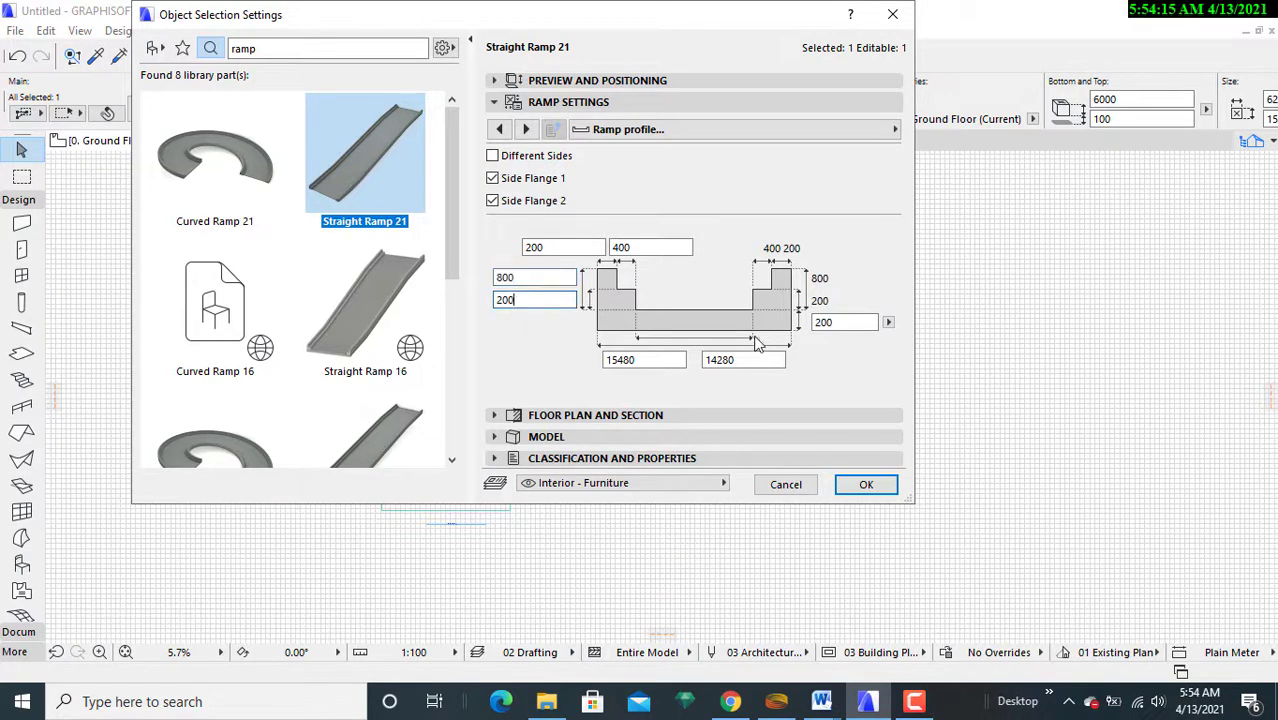
pyautogui.click(852, 323)
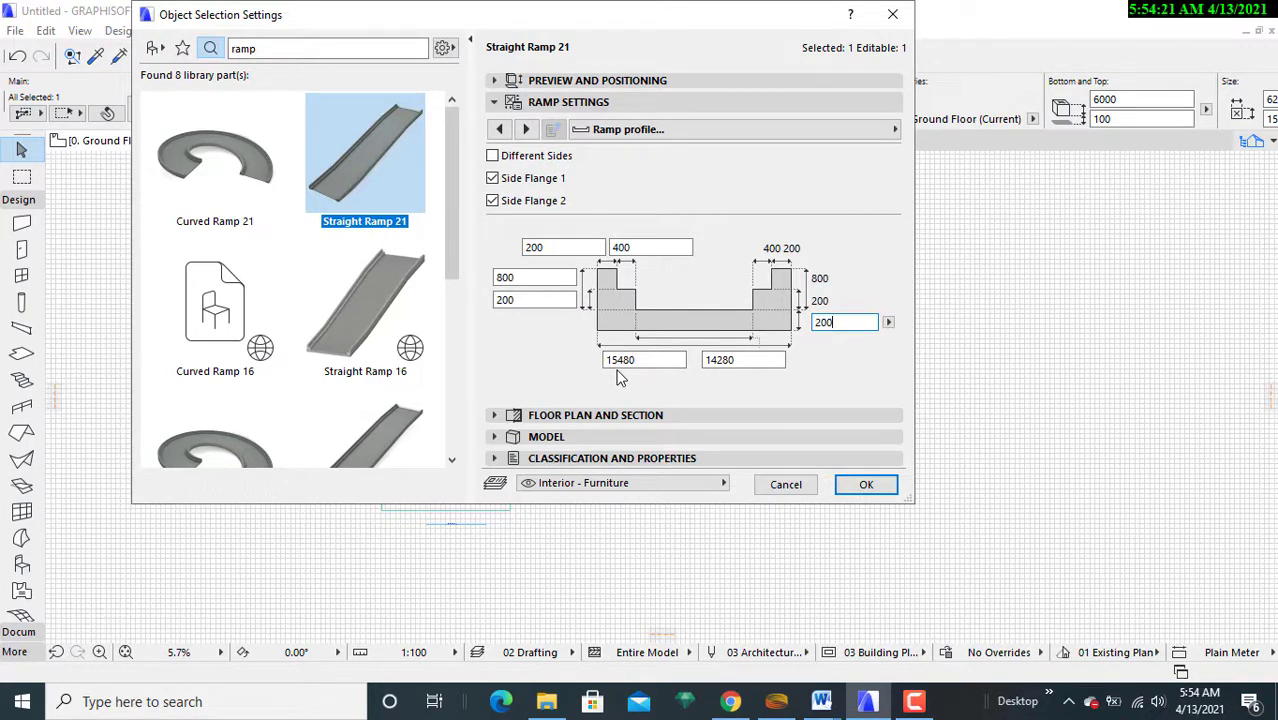
pyautogui.click(868, 485)
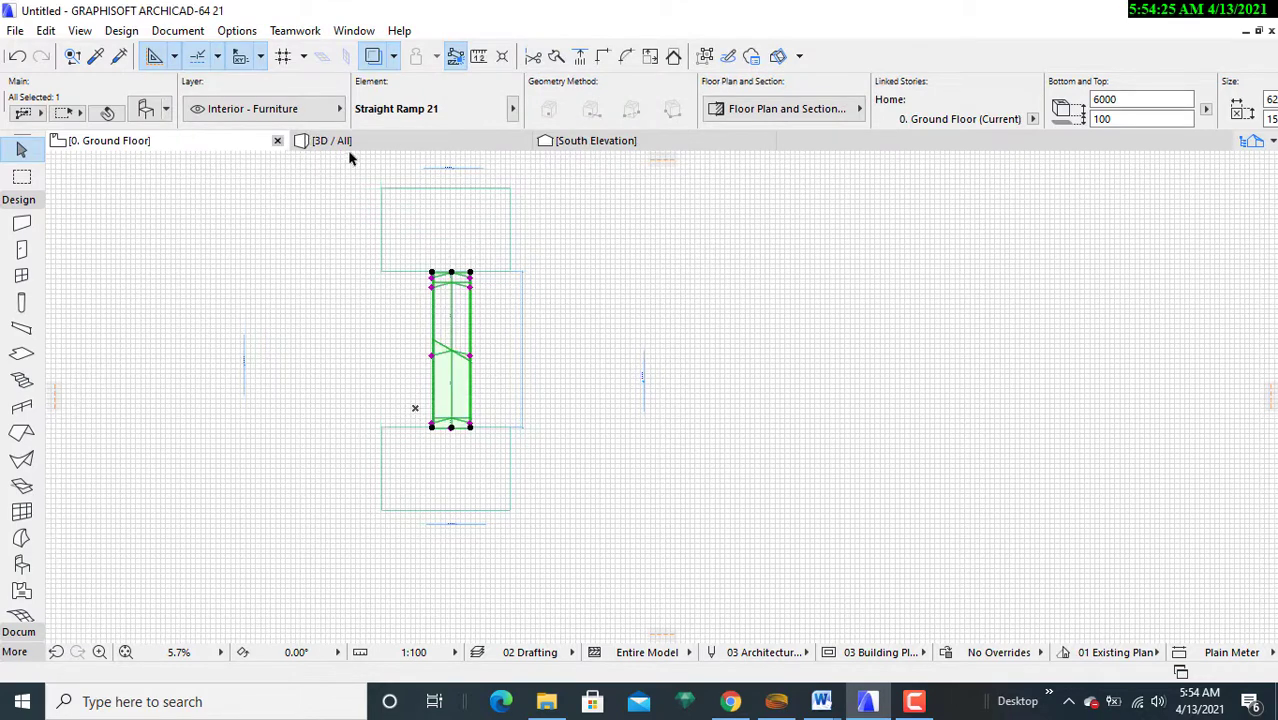
pyautogui.click(381, 146)
pyautogui.keyDown('shift'); pyautogui.moveTo(296, 329); pyautogui.dragTo(657, 398, button='middle'); pyautogui.keyUp('shift')
pyautogui.keyDown('shift'); pyautogui.moveTo(314, 536); pyautogui.dragTo(524, 485, button='middle'); pyautogui.keyUp('shift')
pyautogui.scroll(6, 531, 462)
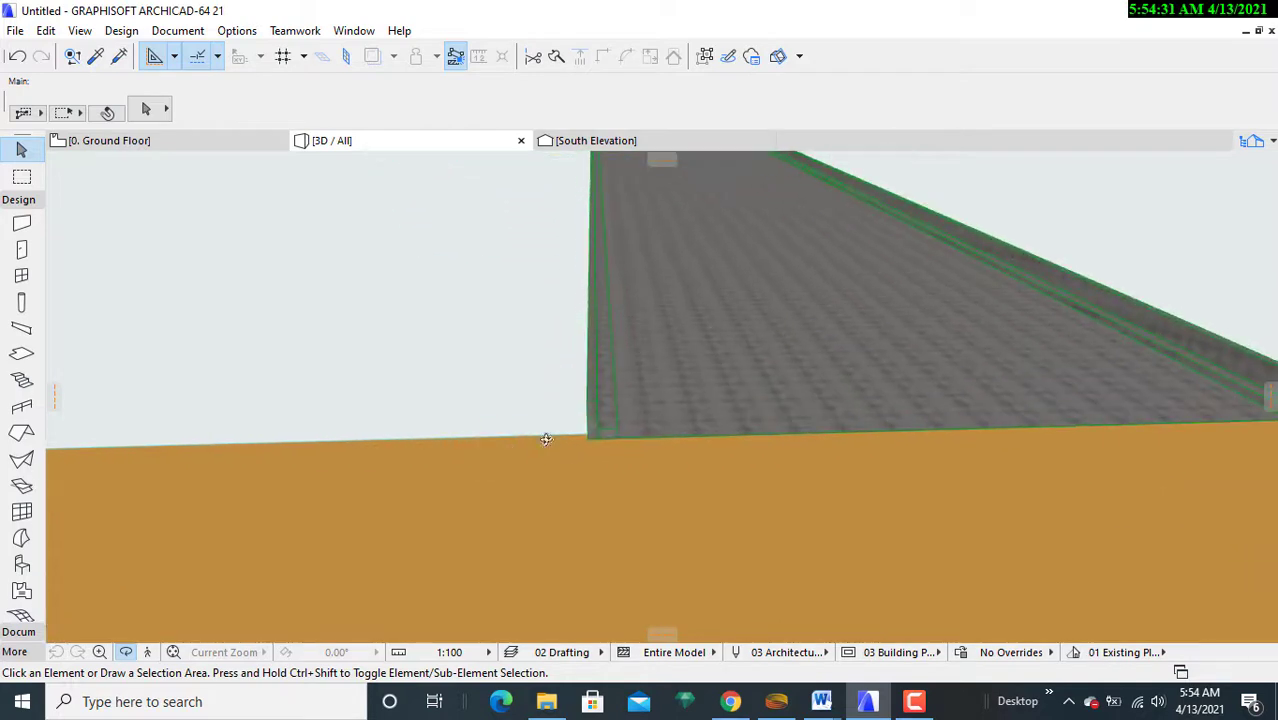
pyautogui.keyDown('shift'); pyautogui.moveTo(667, 478); pyautogui.dragTo(486, 402, button='middle'); pyautogui.keyUp('shift')
# - Widen the ramp's side flanges to an 800 inner step and a 400 outer upstand, and inspect them in 3D
pyautogui.click(125, 140)
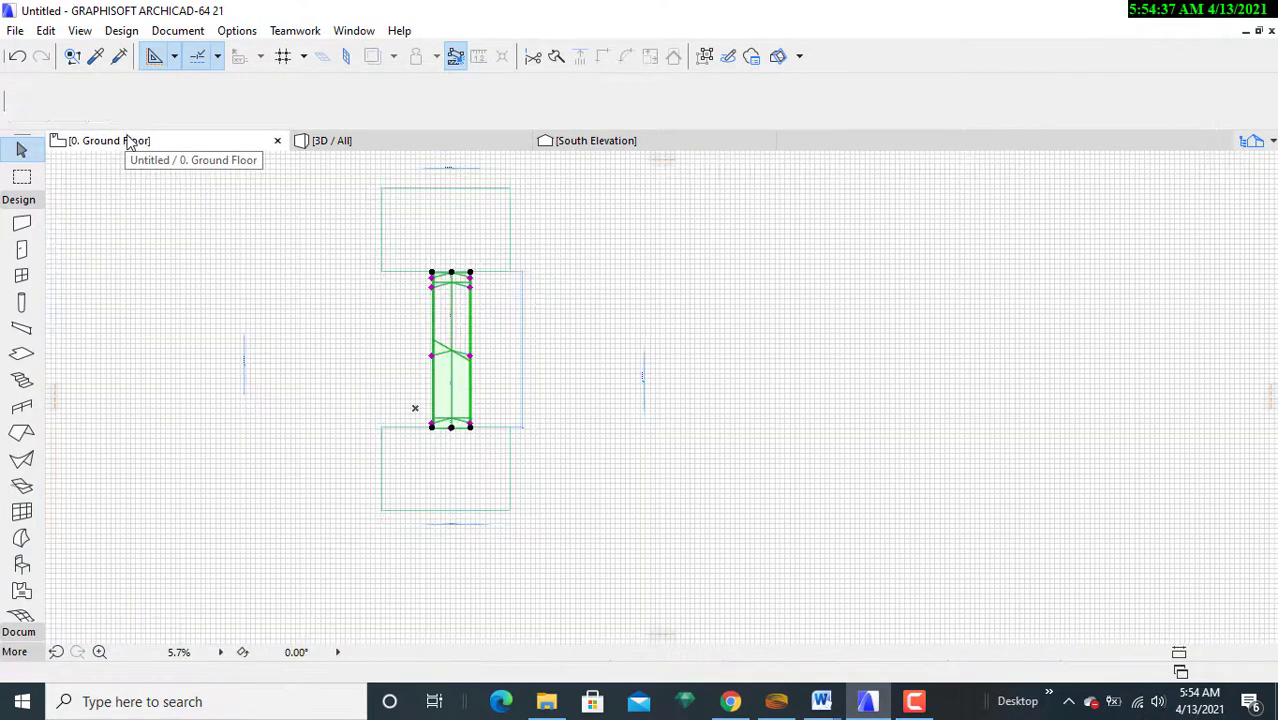
pyautogui.click(145, 108)
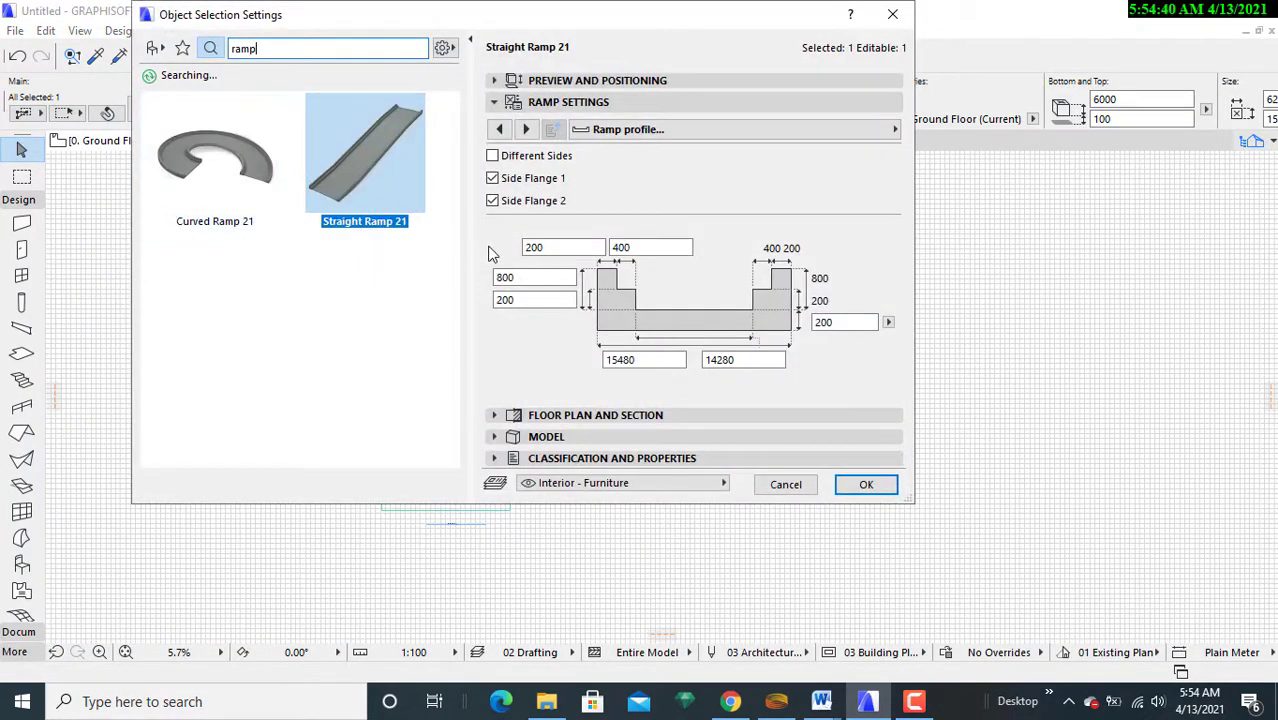
pyautogui.click(637, 248)
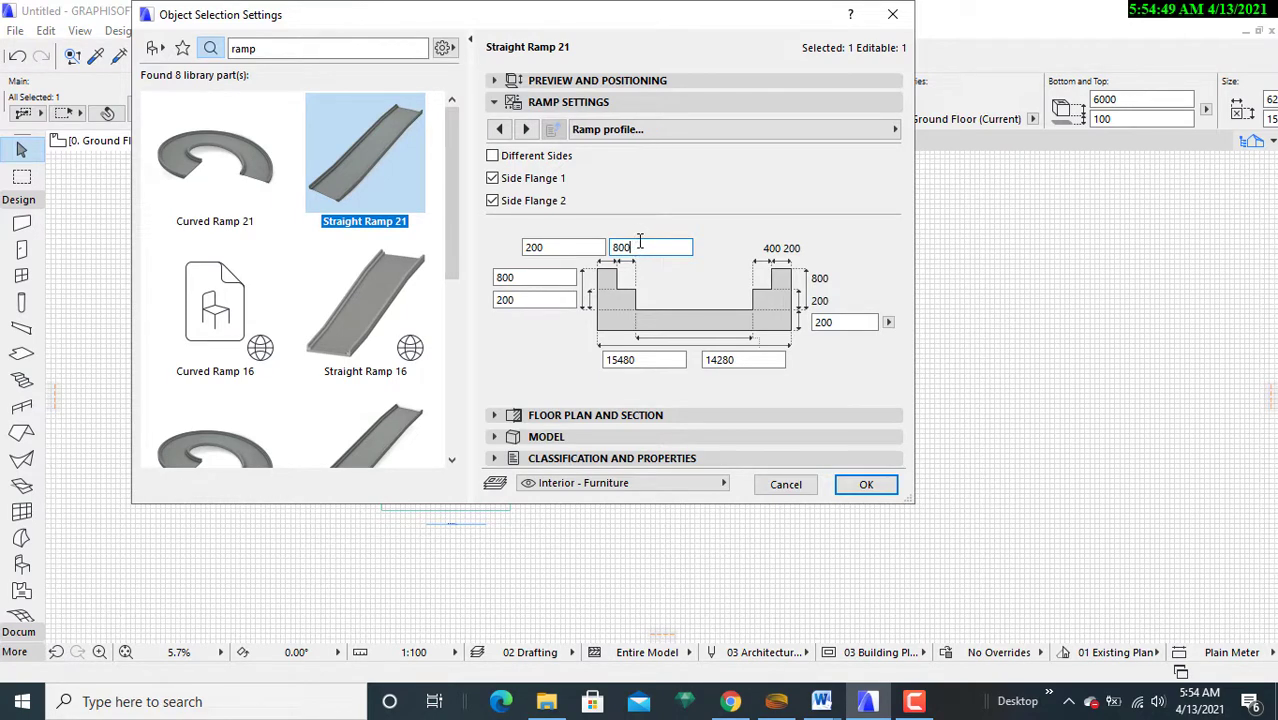
pyautogui.press('Return')
pyautogui.click(559, 248)
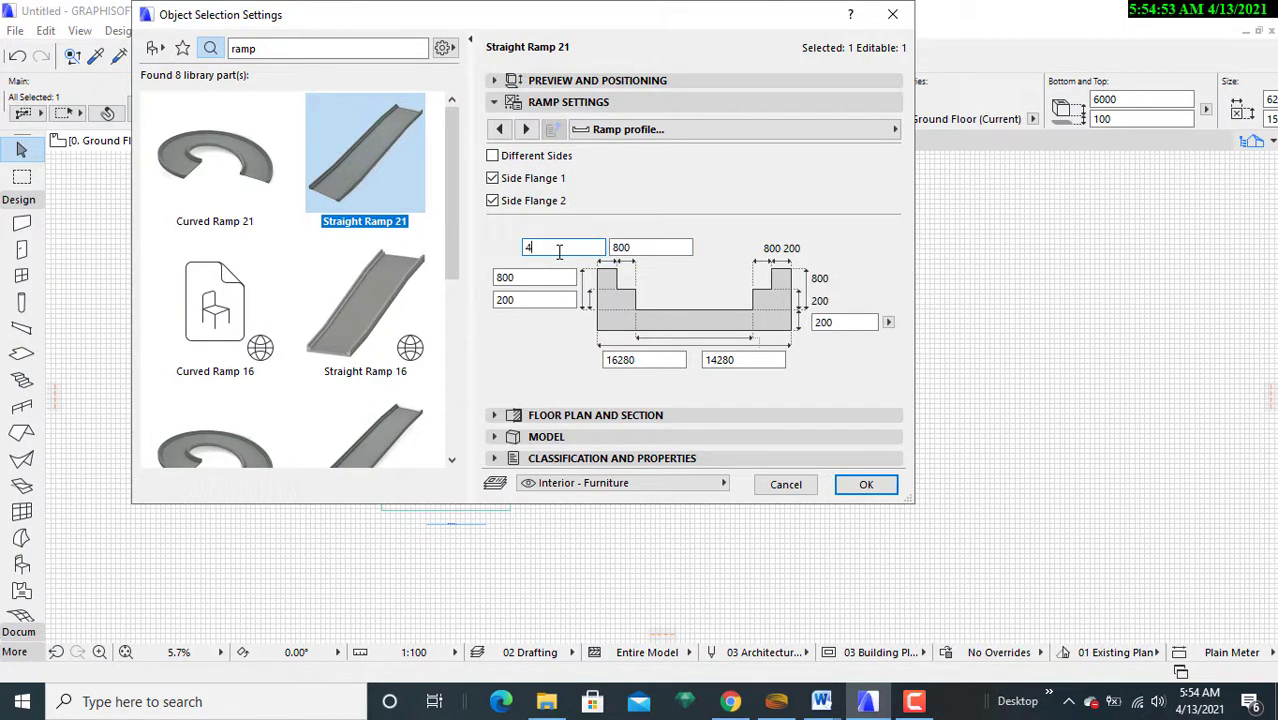
pyautogui.write('400')
pyautogui.press('Return')
pyautogui.click(865, 484)
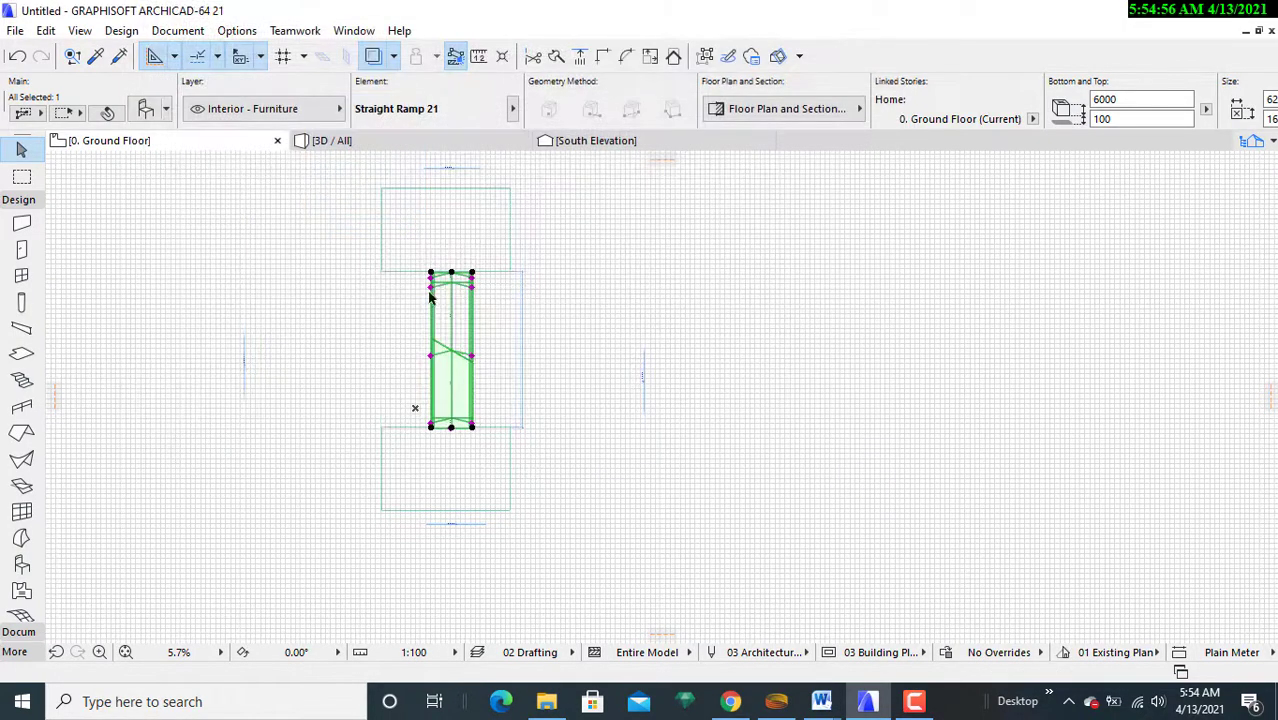
pyautogui.click(370, 140)
pyautogui.moveTo(648, 461); pyautogui.dragTo(830, 420)
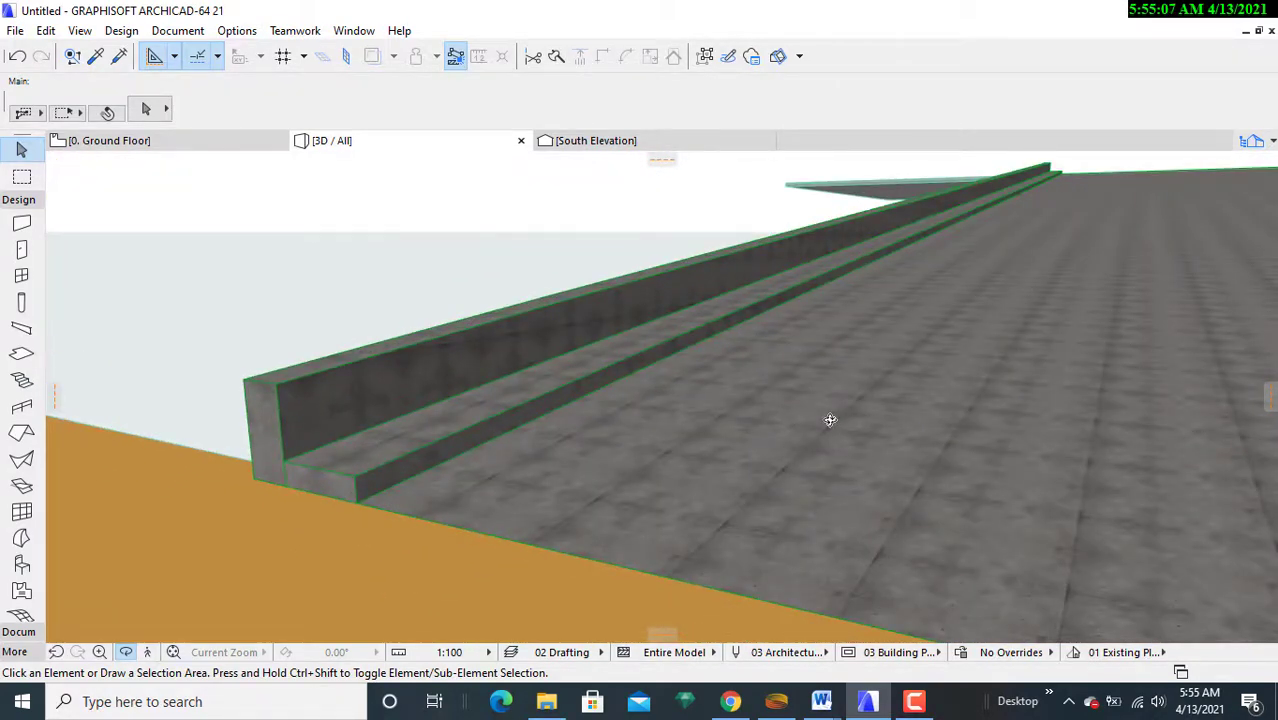
# - In the straight ramp's representation and material settings, set the cut line pen to the yellow pen 57, 0.25 mm
pyautogui.click(193, 146)
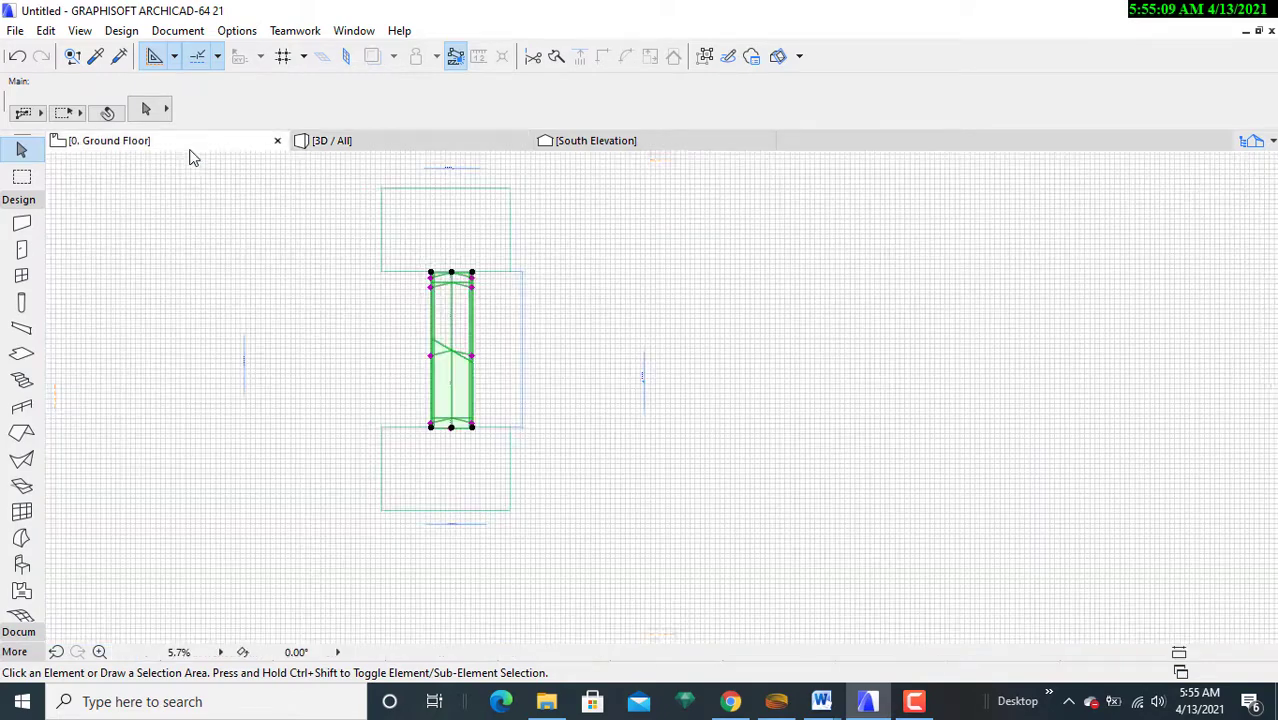
pyautogui.click(145, 108)
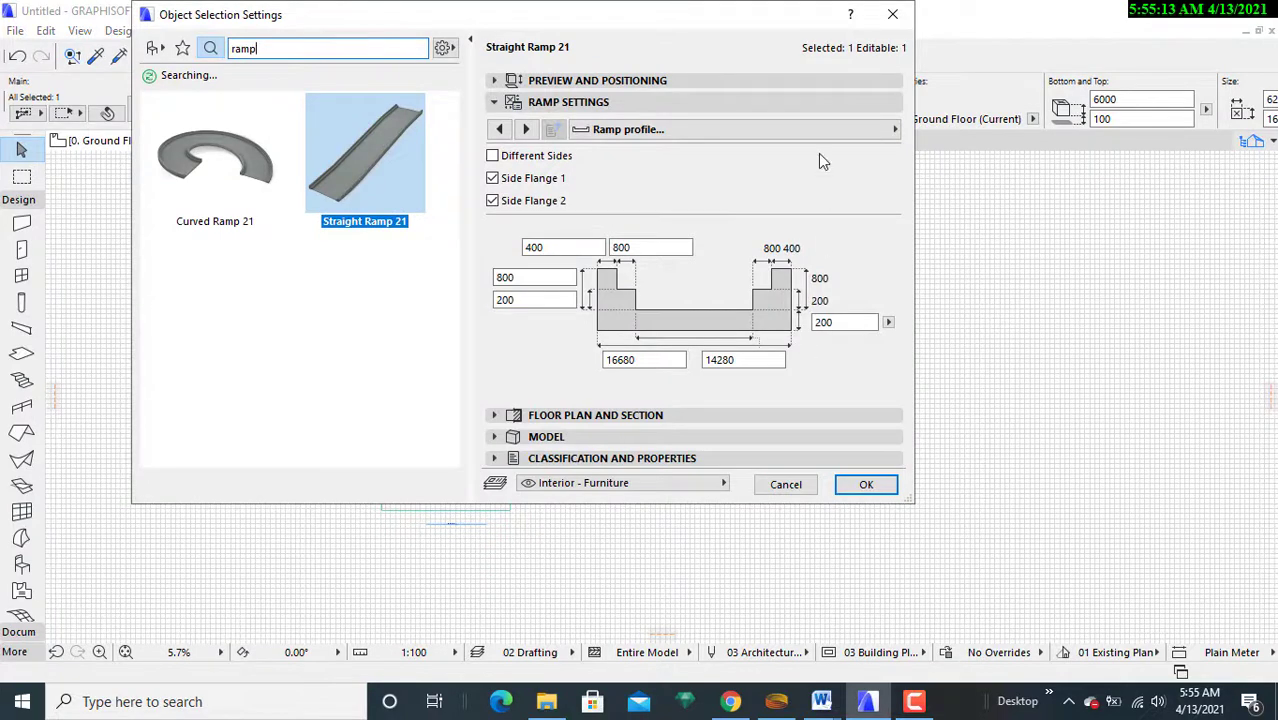
pyautogui.click(813, 138)
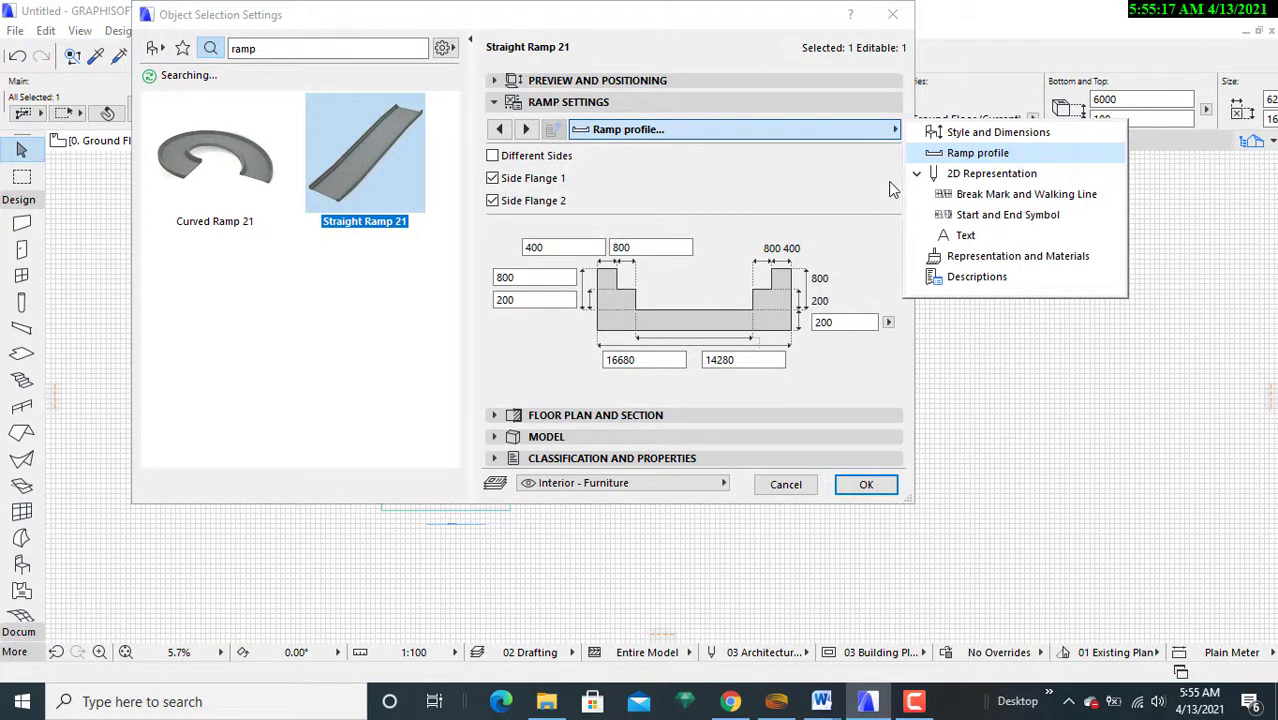
pyautogui.click(989, 259)
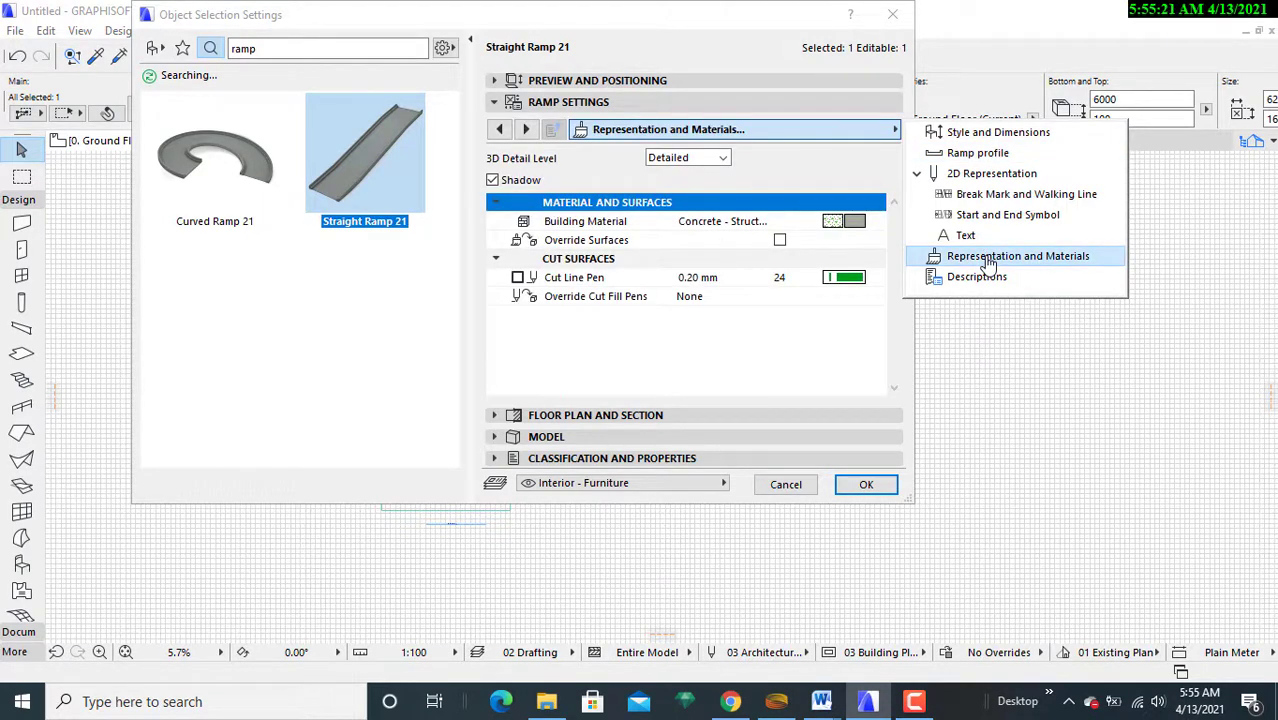
pyautogui.click(852, 279)
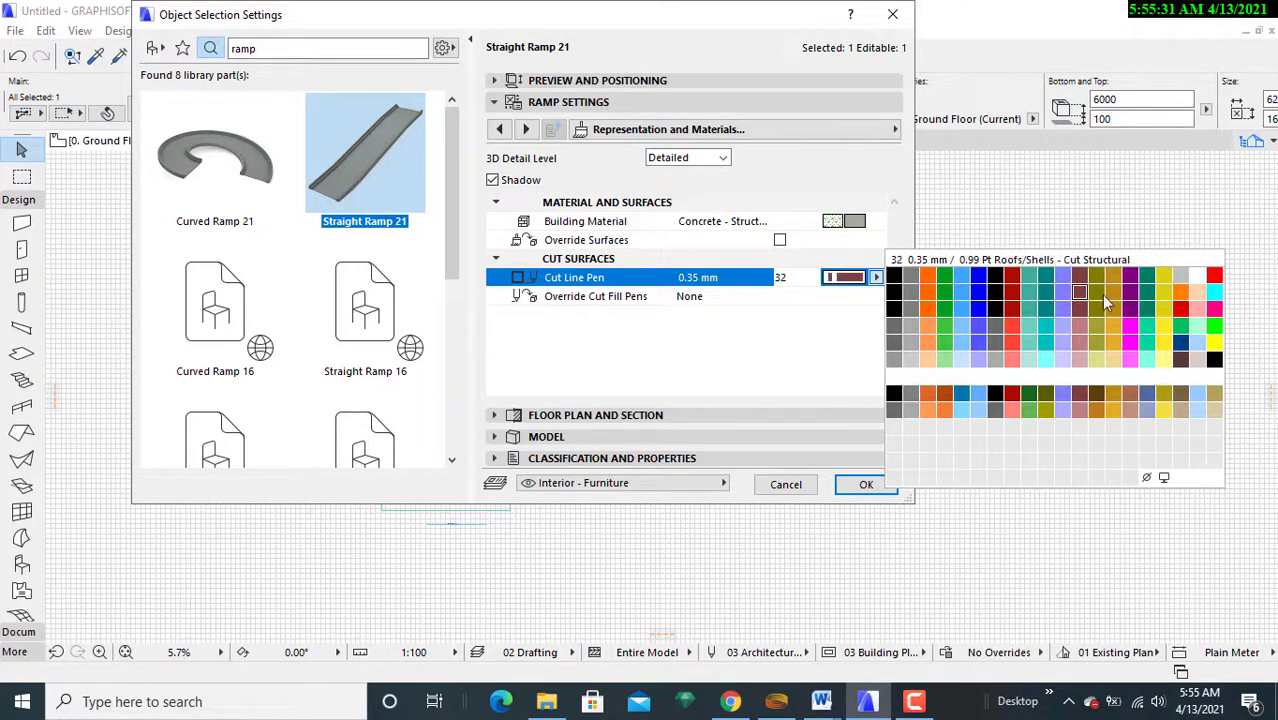
pyautogui.click(1163, 311)
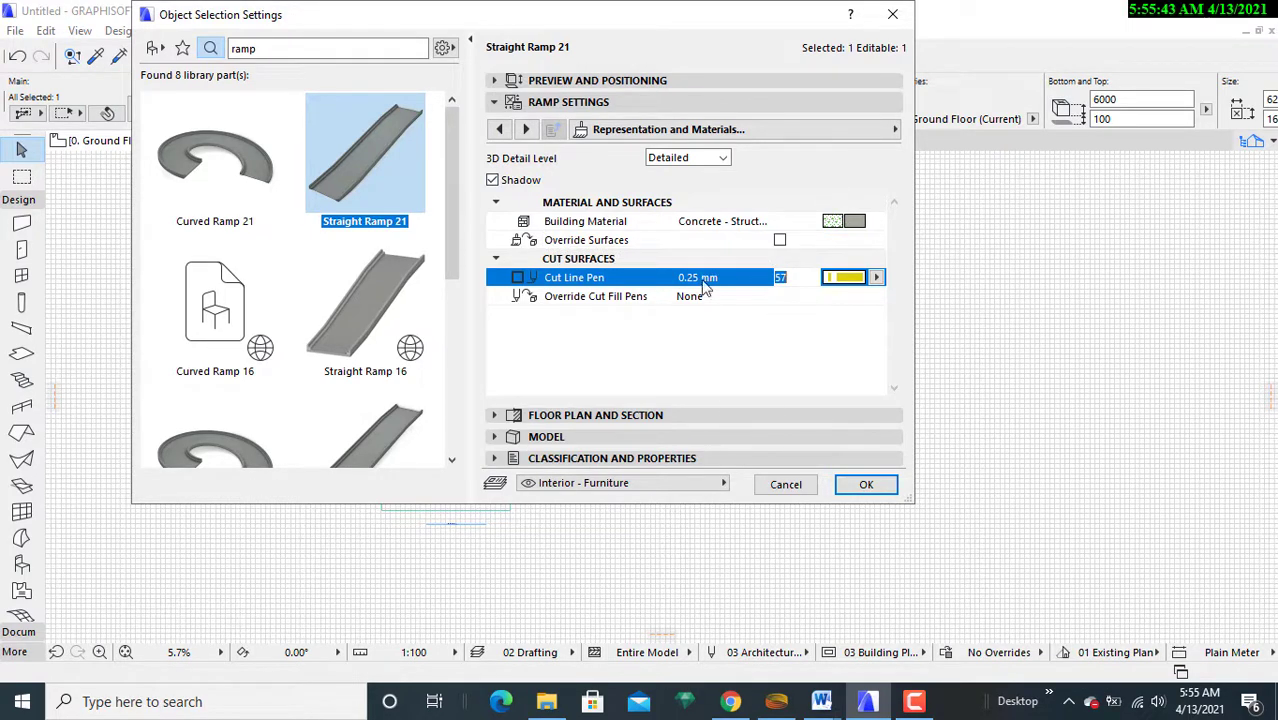
pyautogui.click(632, 415)
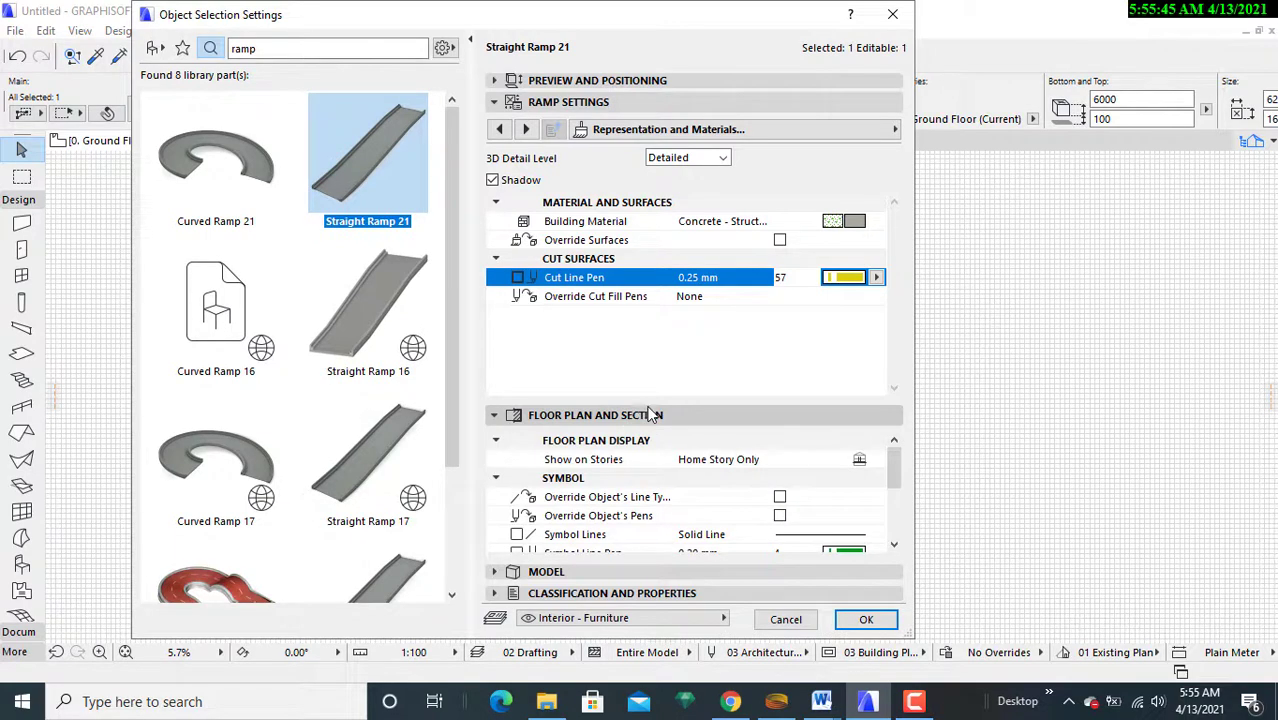
pyautogui.scroll(-5, 625, 540)
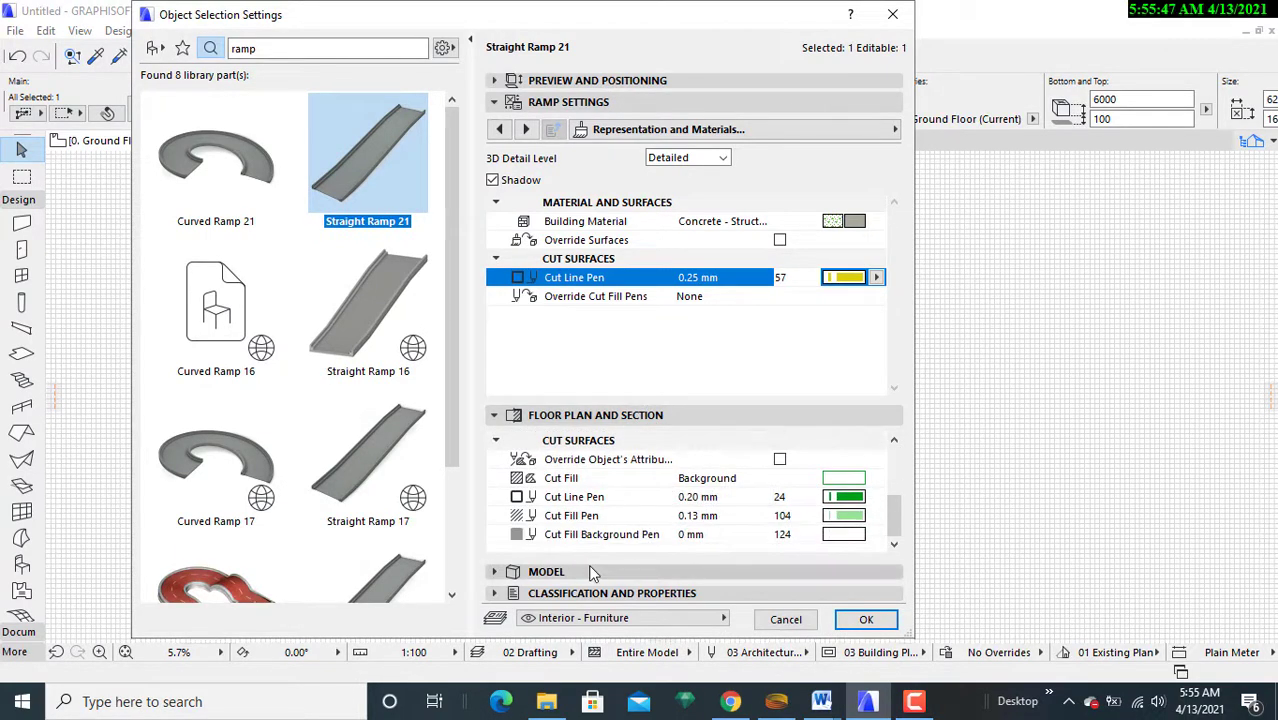
pyautogui.click(600, 571)
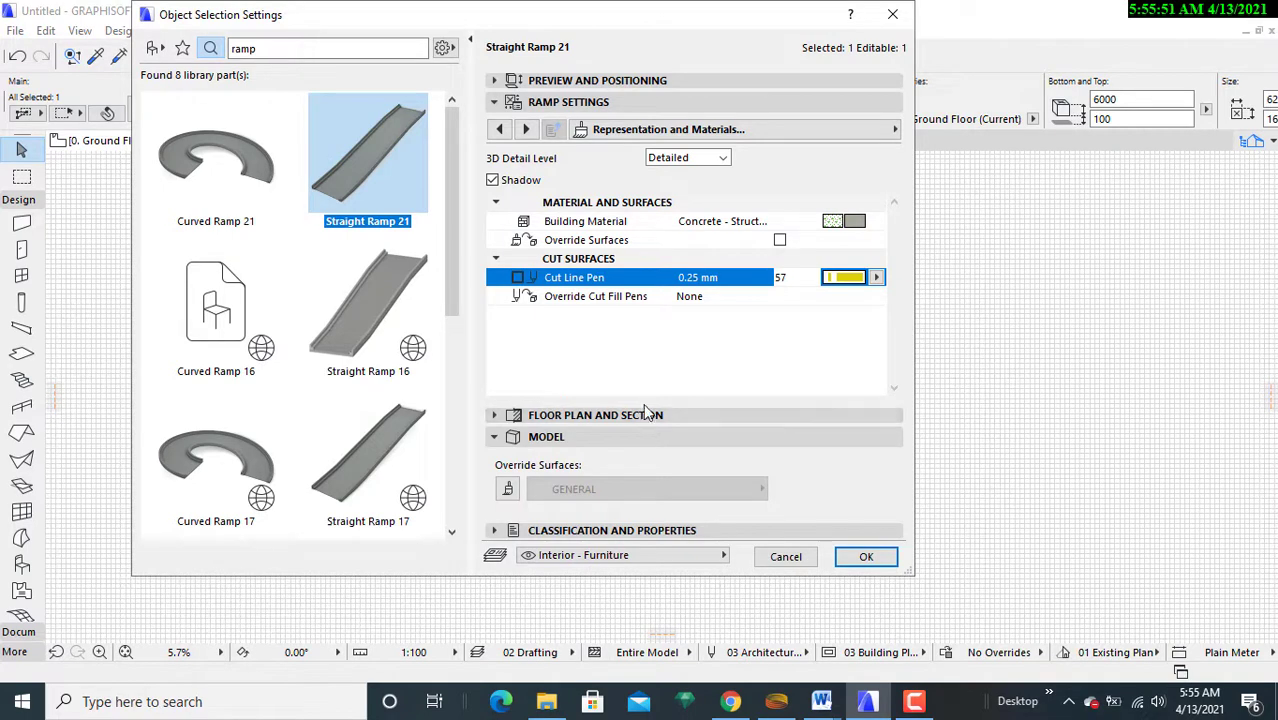
# - Set the straight ramp's overall height to 10000 and inspect its upper end against the raised slab in 3D
pyautogui.click(656, 131)
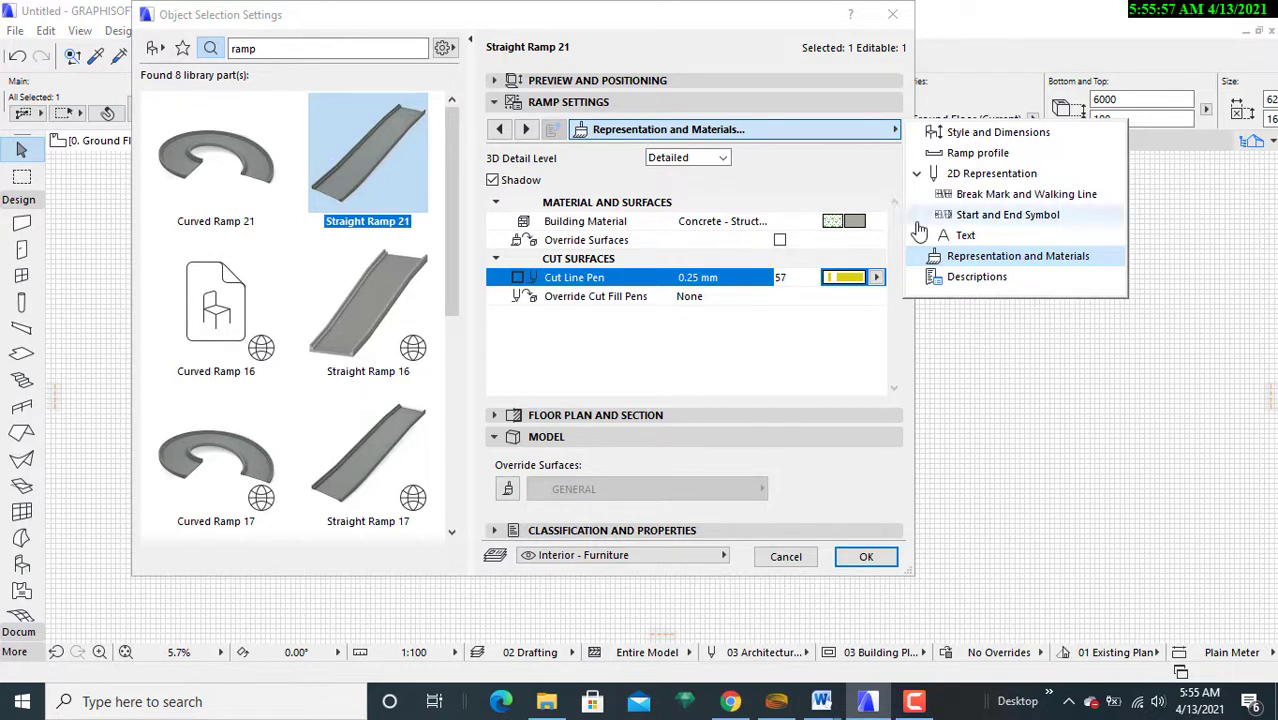
pyautogui.click(960, 153)
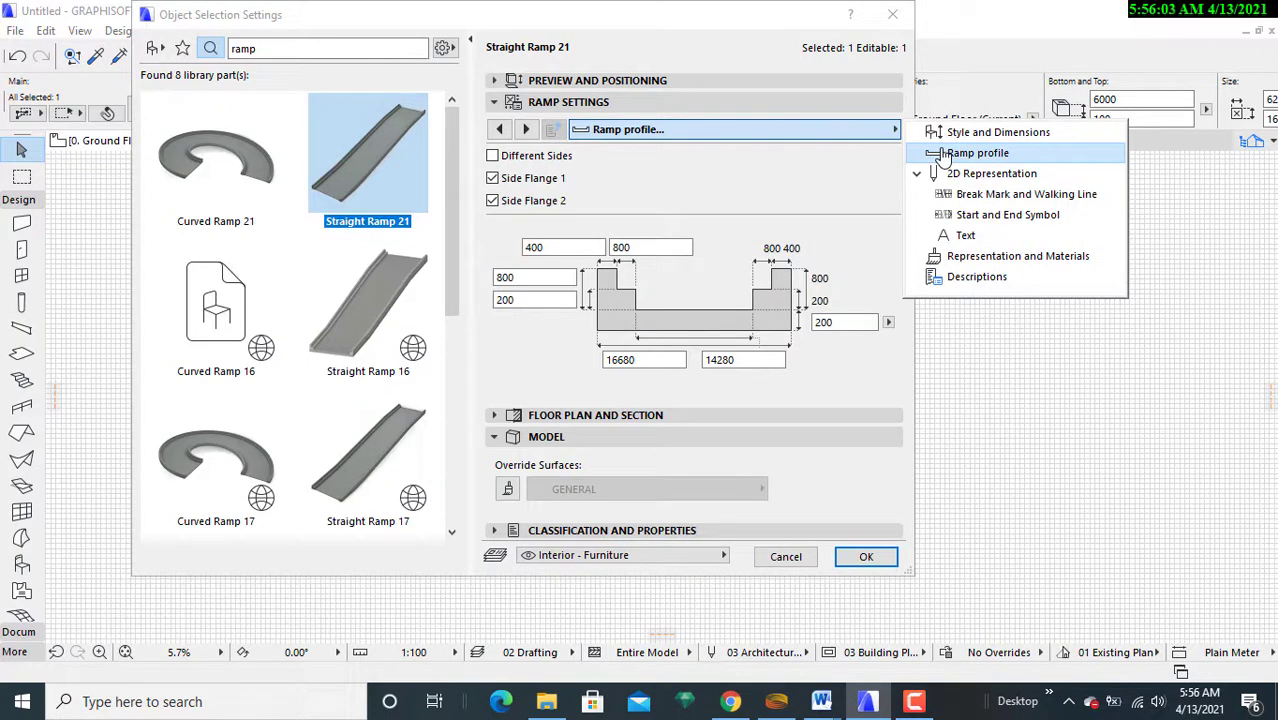
pyautogui.click(954, 136)
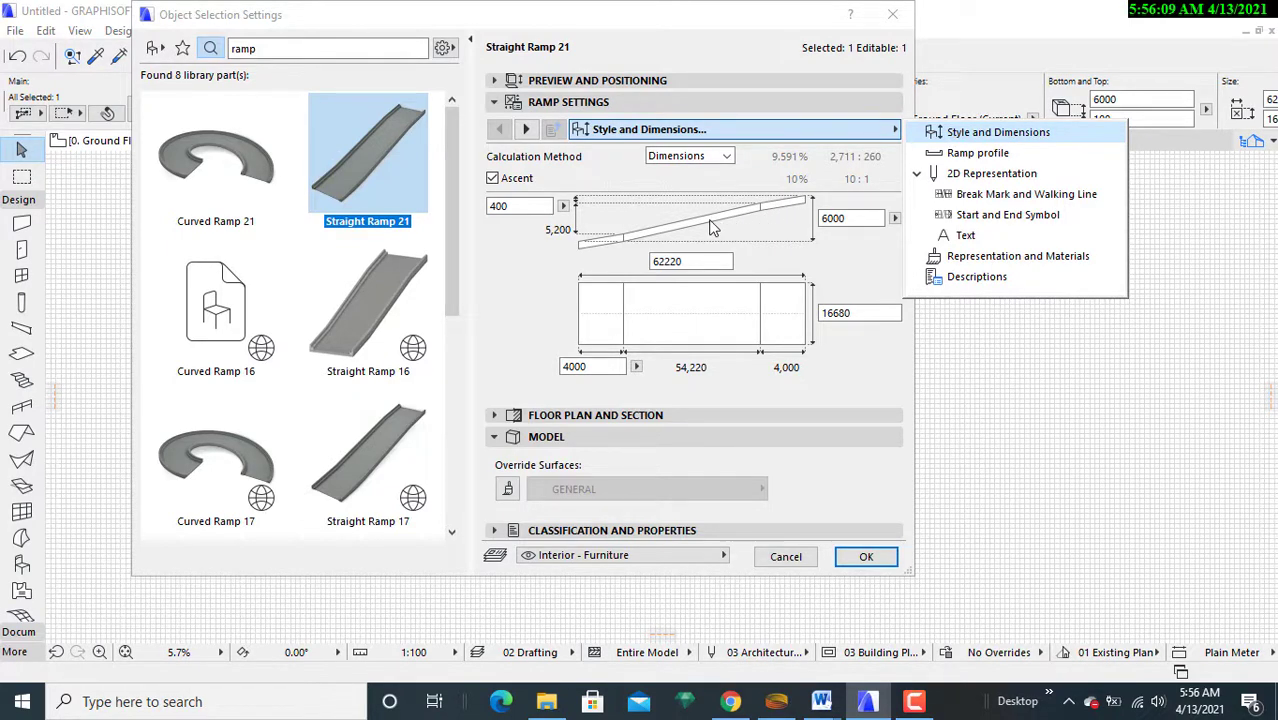
pyautogui.click(851, 219)
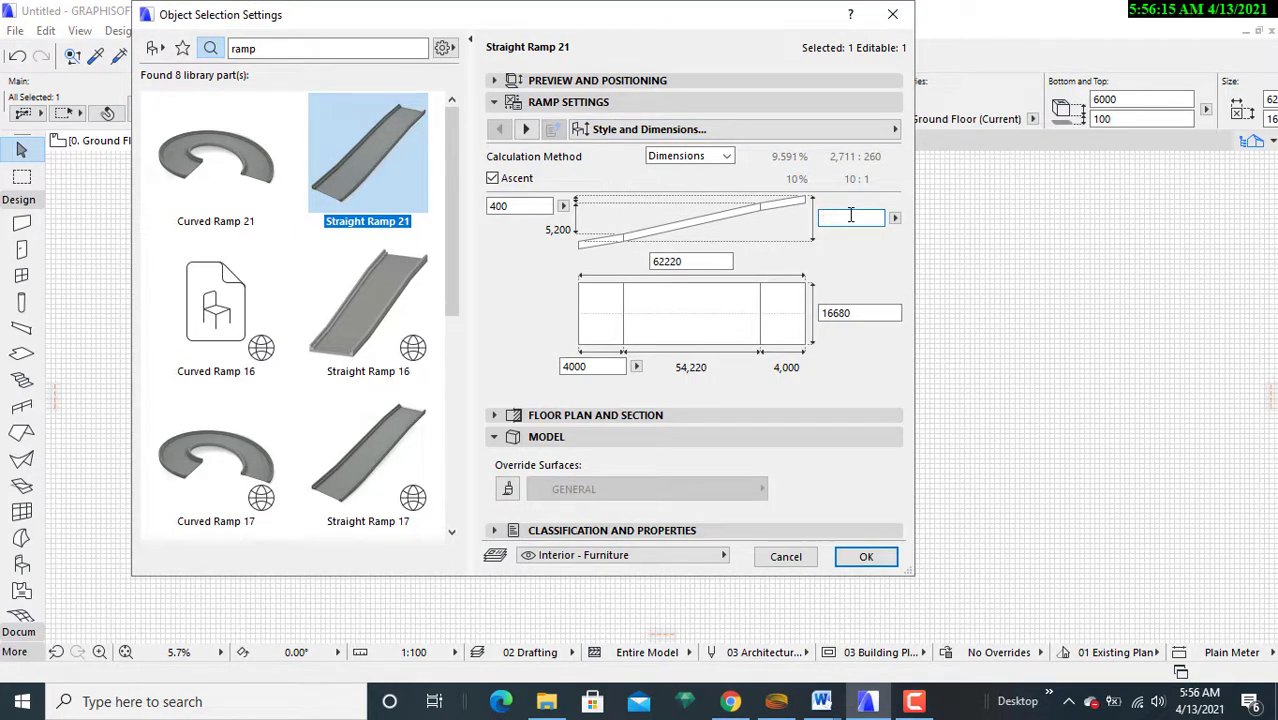
pyautogui.write('100')
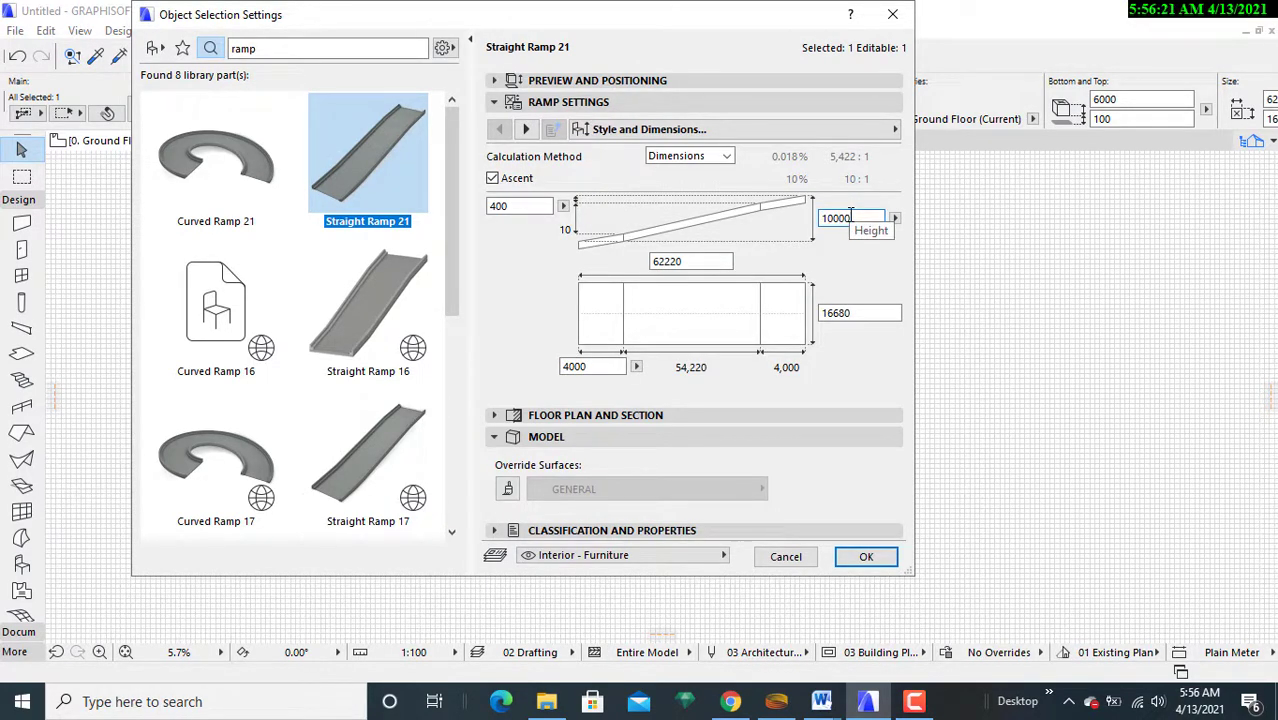
pyautogui.write('00')
pyautogui.press('Return')
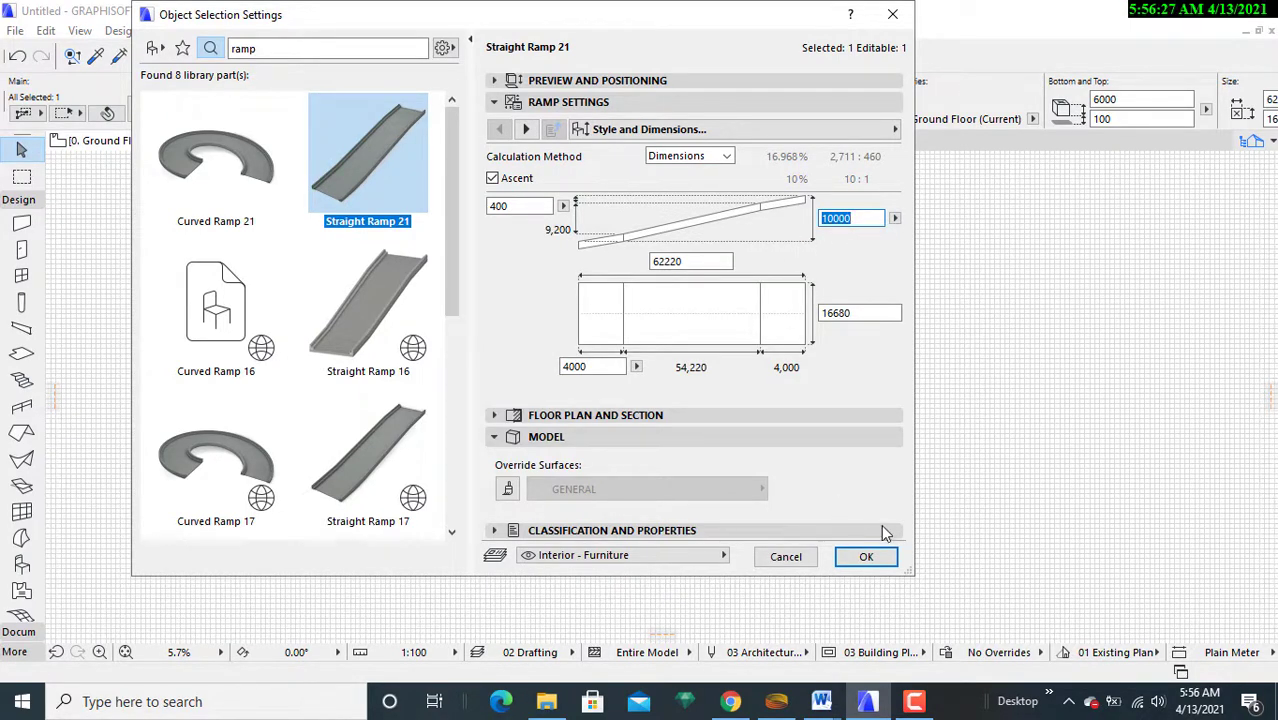
pyautogui.click(869, 556)
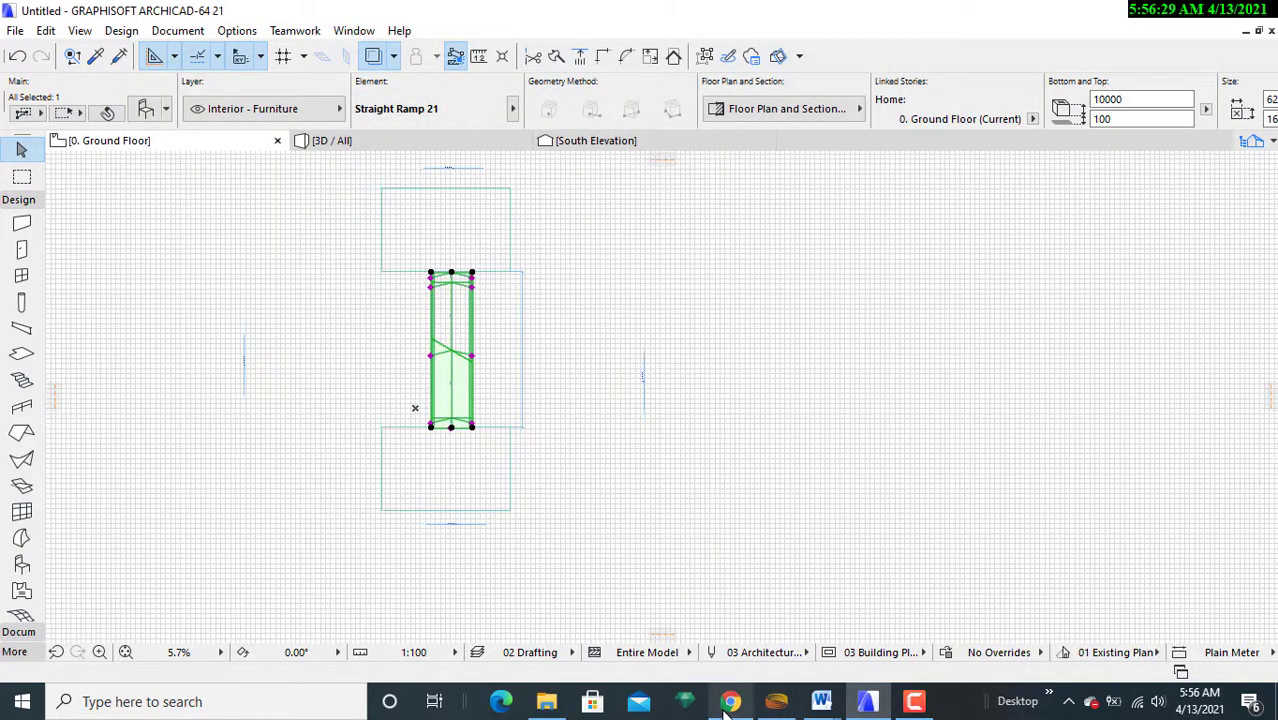
pyautogui.click(422, 140)
pyautogui.keyDown('shift'); pyautogui.moveTo(776, 207); pyautogui.dragTo(223, 276, button='middle'); pyautogui.keyUp('shift')
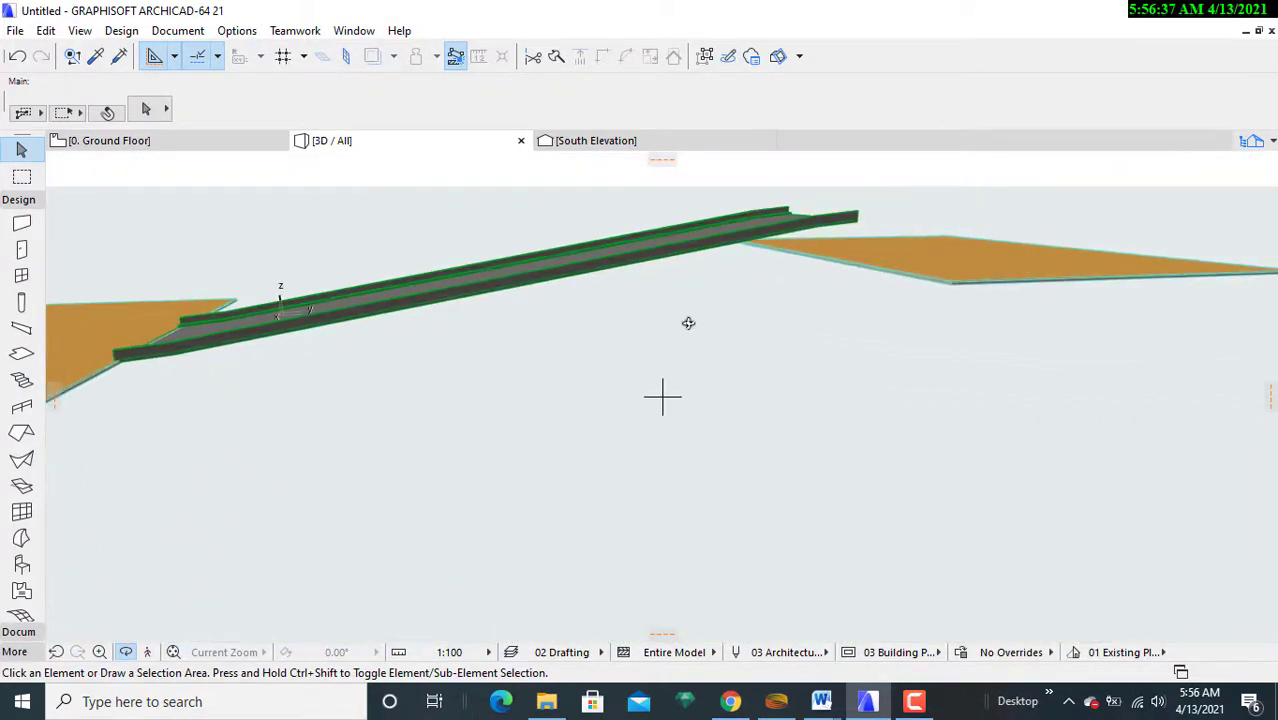
pyautogui.keyDown('shift'); pyautogui.moveTo(688, 322); pyautogui.dragTo(790, 260, button='middle'); pyautogui.keyUp('shift')
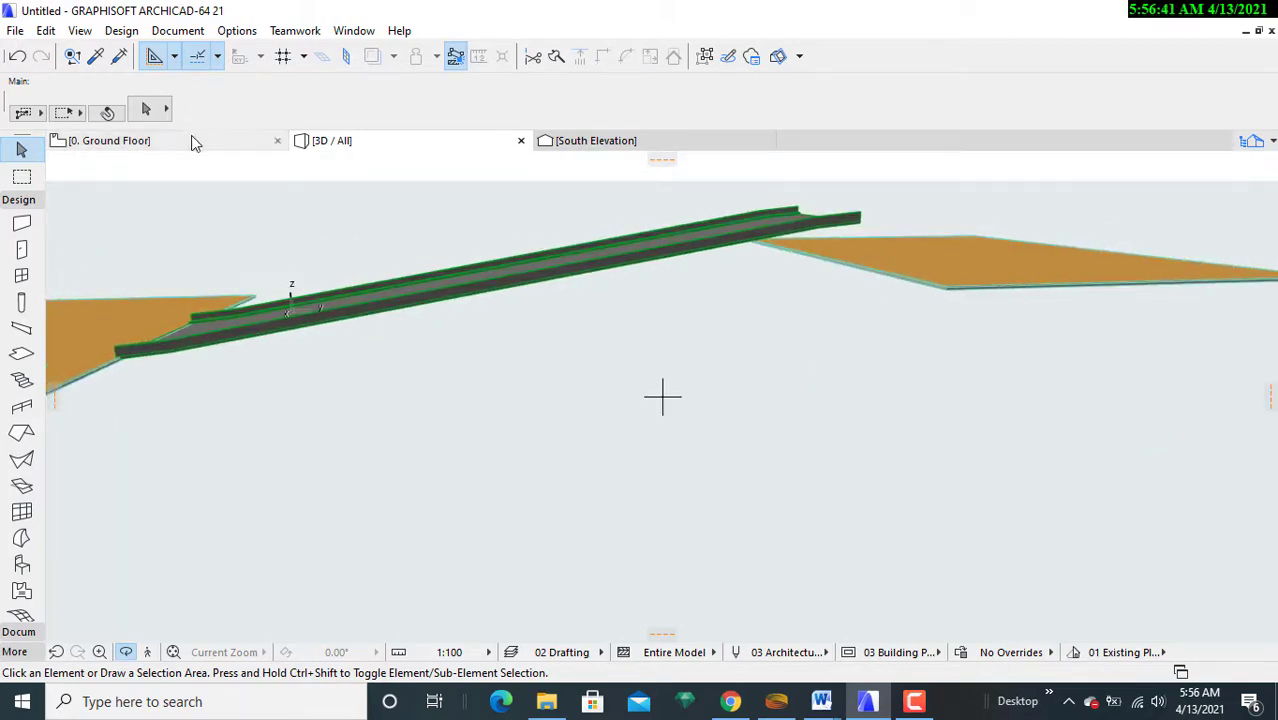
# - On the ground-floor plan, raise the slab at the ramp's upper end to an elevation of 15000 and check it in 3D
pyautogui.click(191, 140)
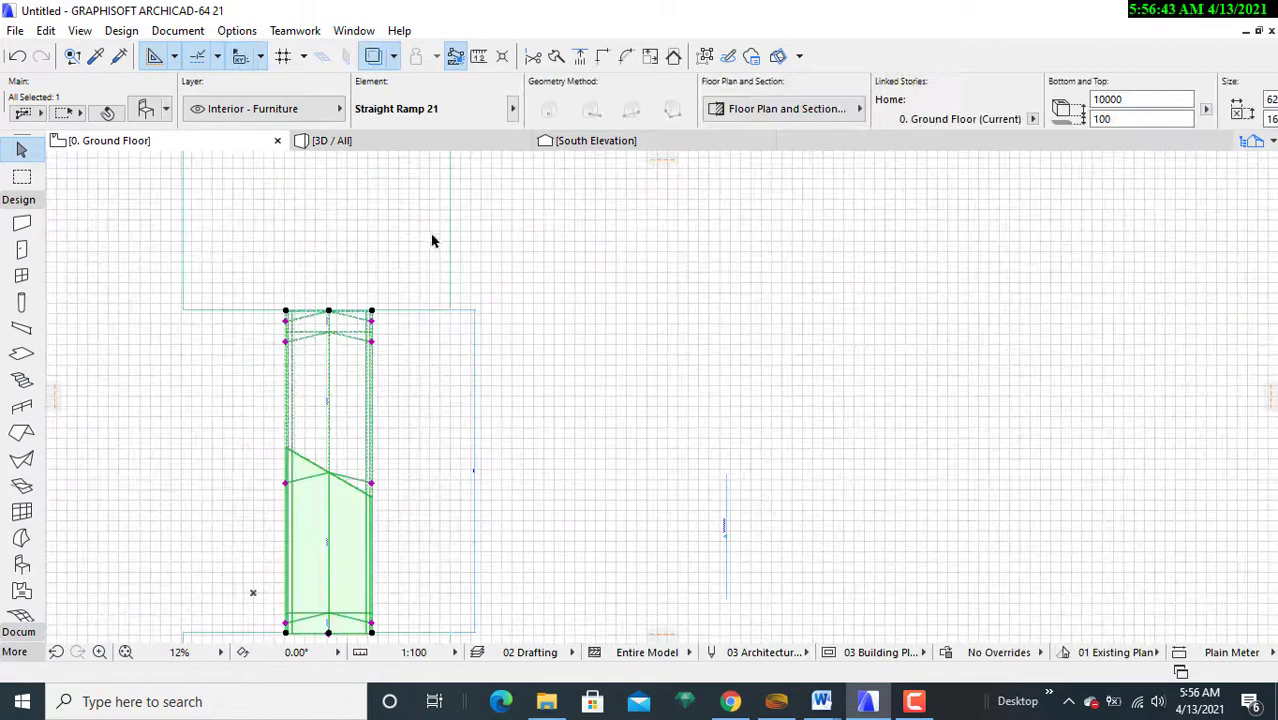
pyautogui.click(450, 240)
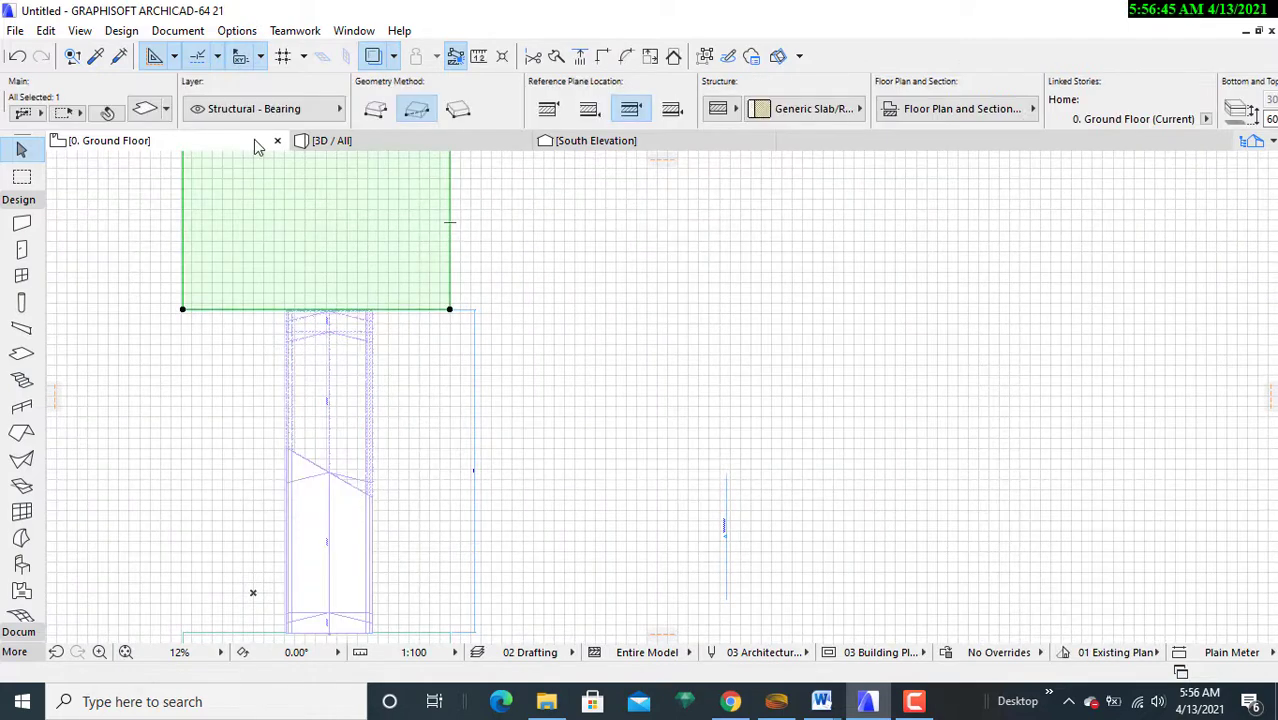
pyautogui.click(155, 112)
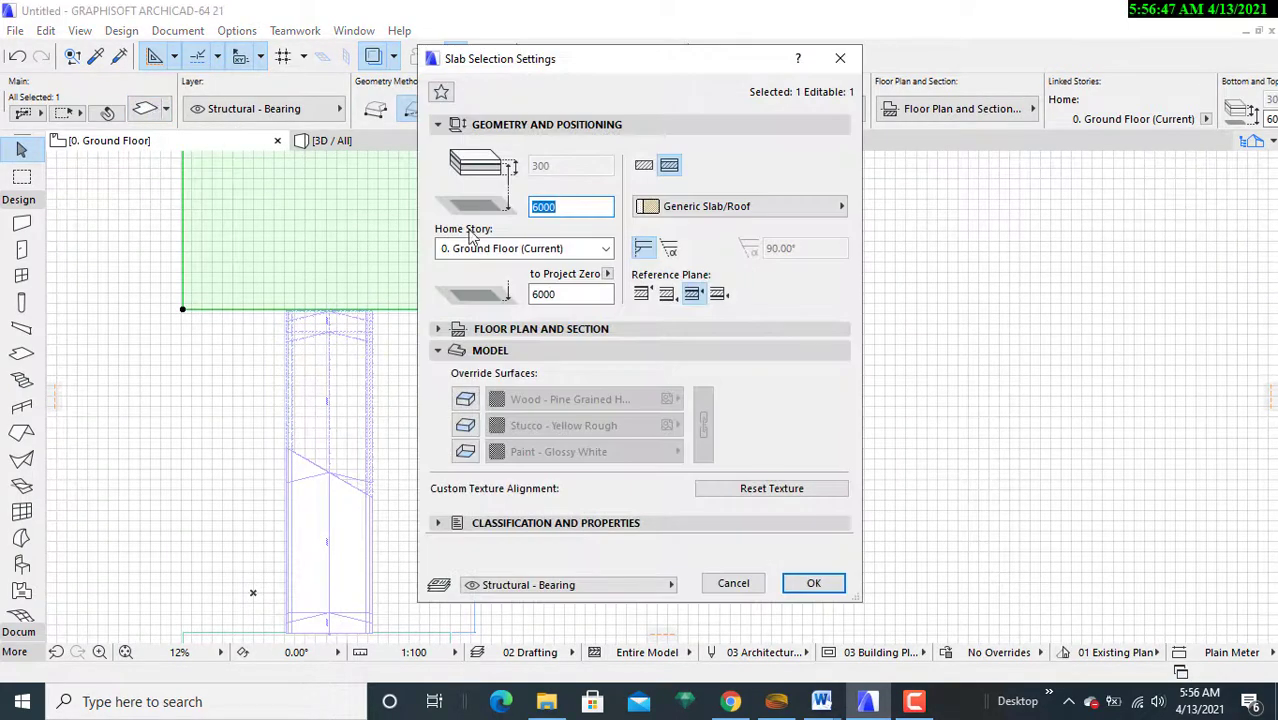
pyautogui.write('15')
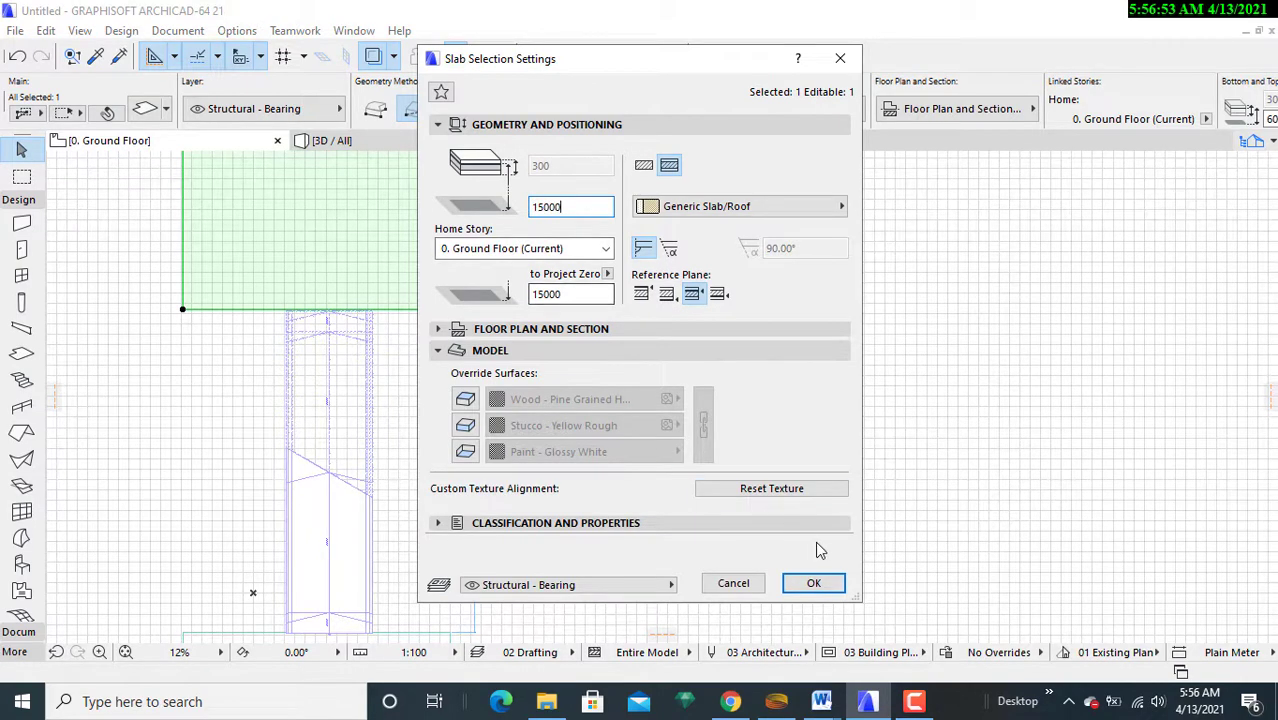
pyautogui.click(815, 582)
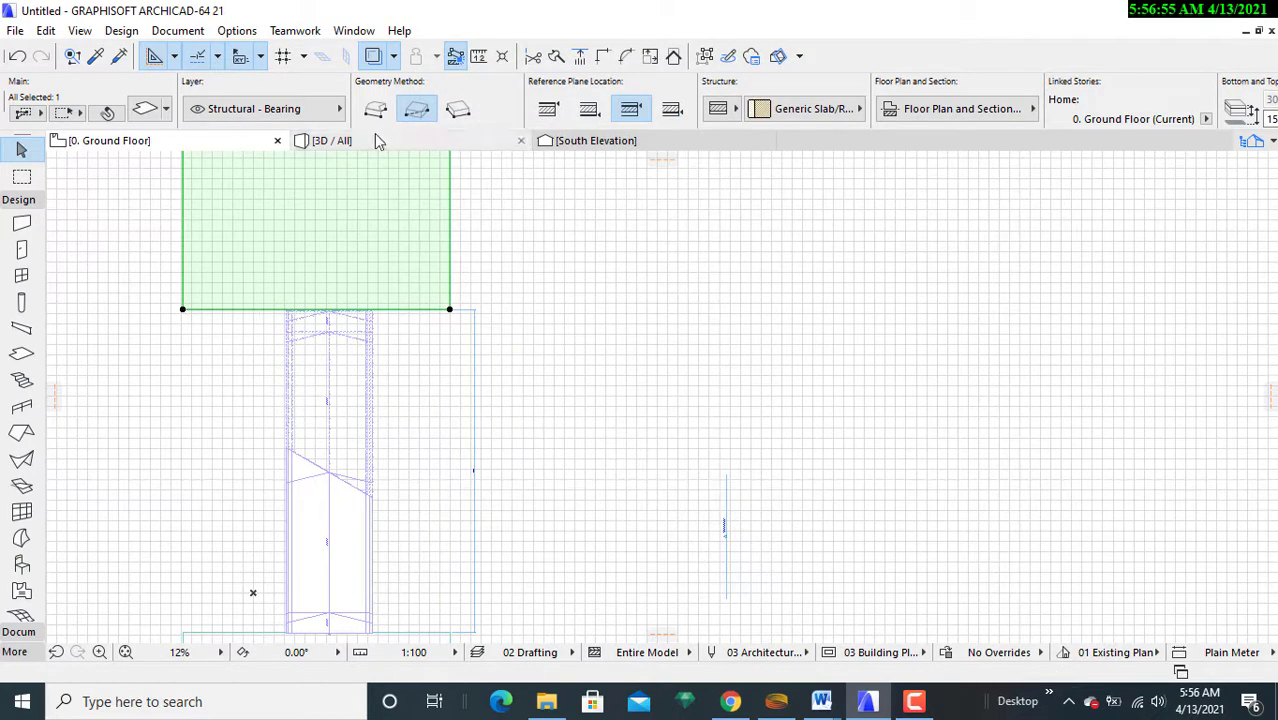
pyautogui.click(397, 142)
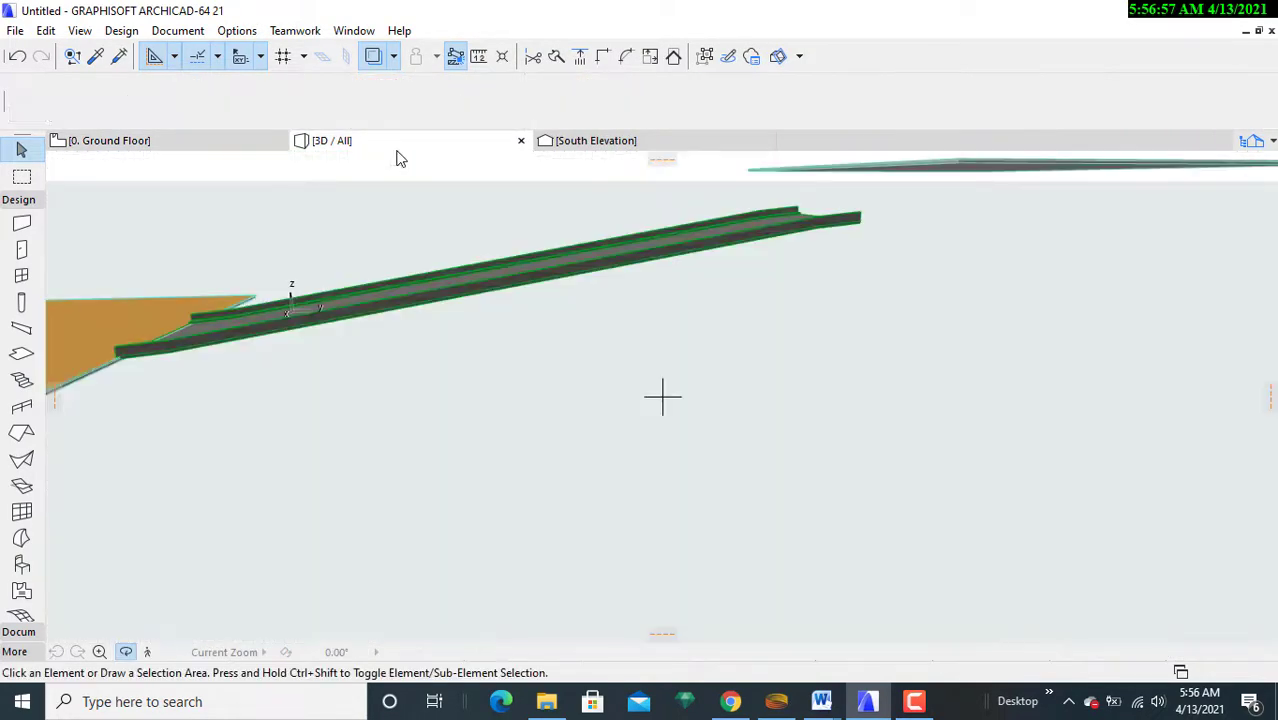
pyautogui.keyDown('shift'); pyautogui.moveTo(662, 394); pyautogui.dragTo(539, 293, button='middle'); pyautogui.keyUp('shift')
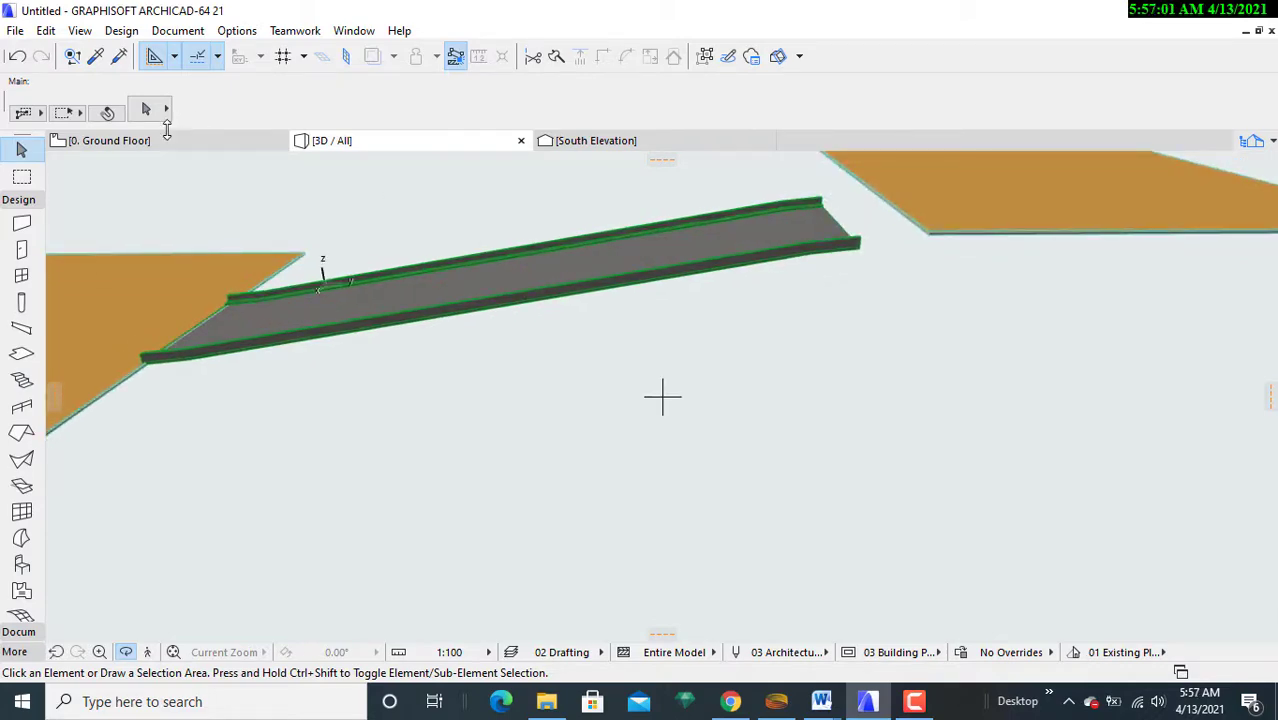
# - Set the straight ramp's overall height to 15000 and inspect its connections to both slabs in 3D
pyautogui.click(199, 141)
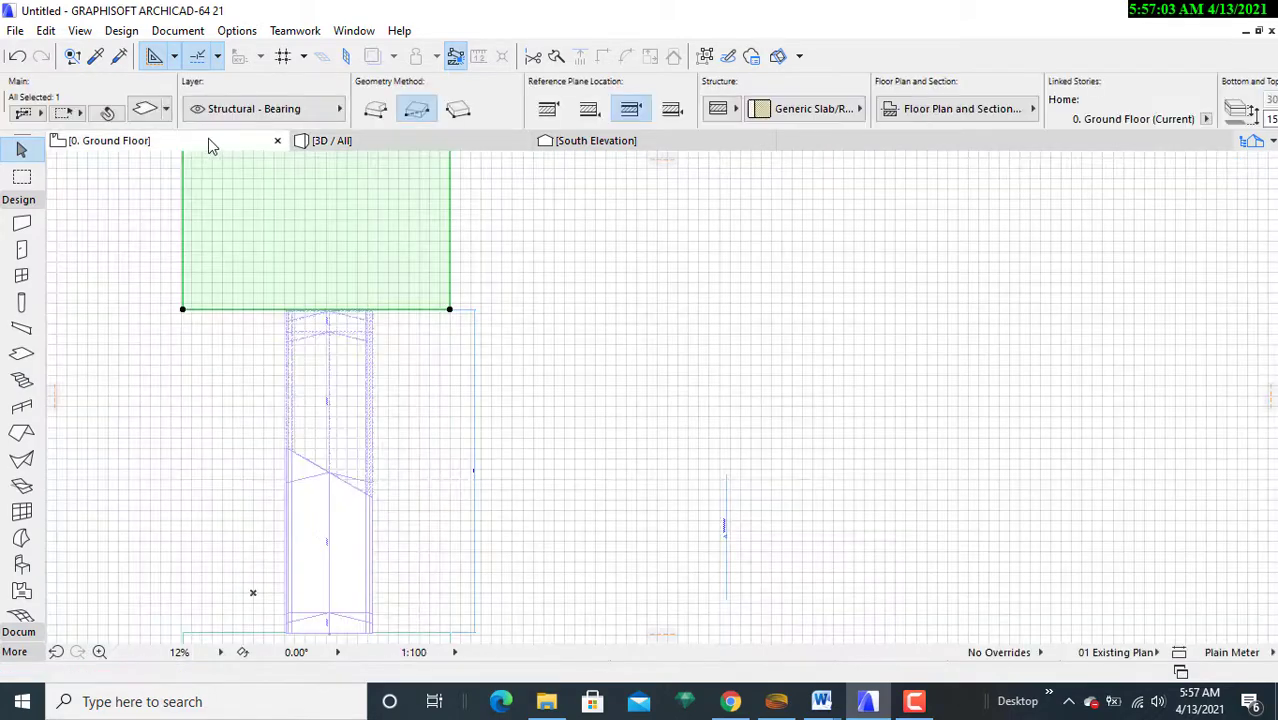
pyautogui.click(390, 345)
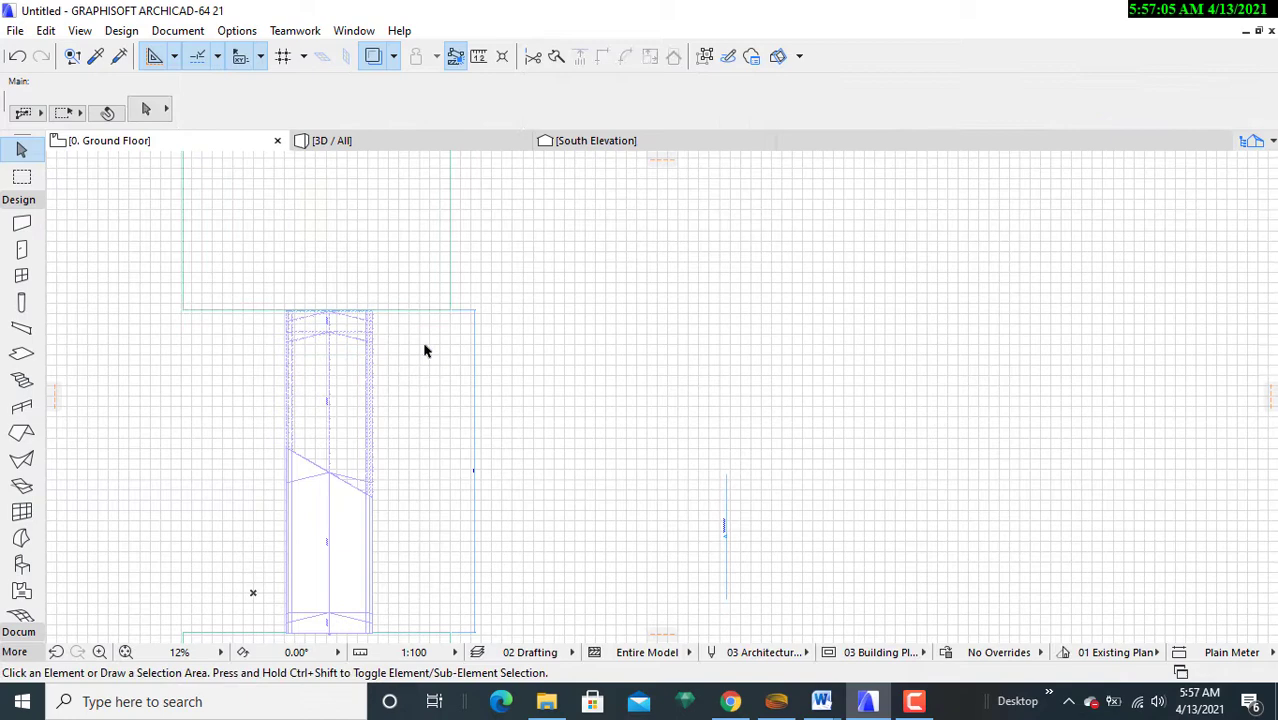
pyautogui.click(373, 321)
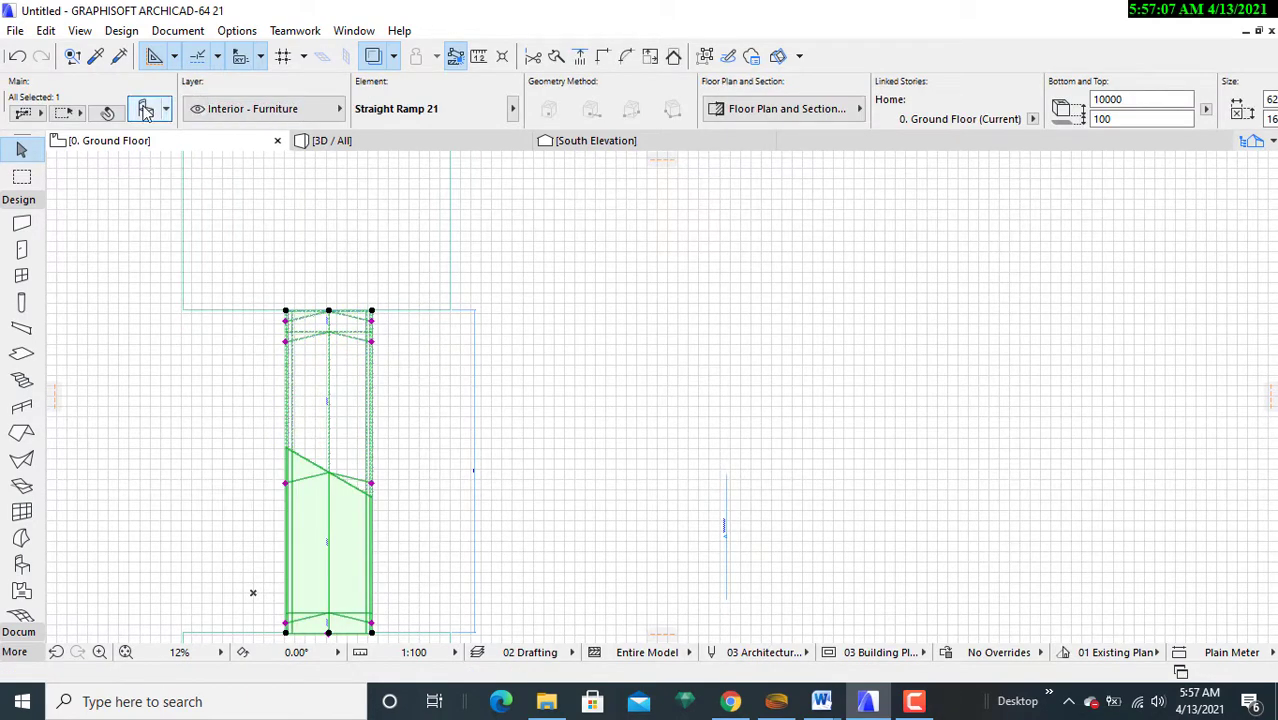
pyautogui.click(145, 110)
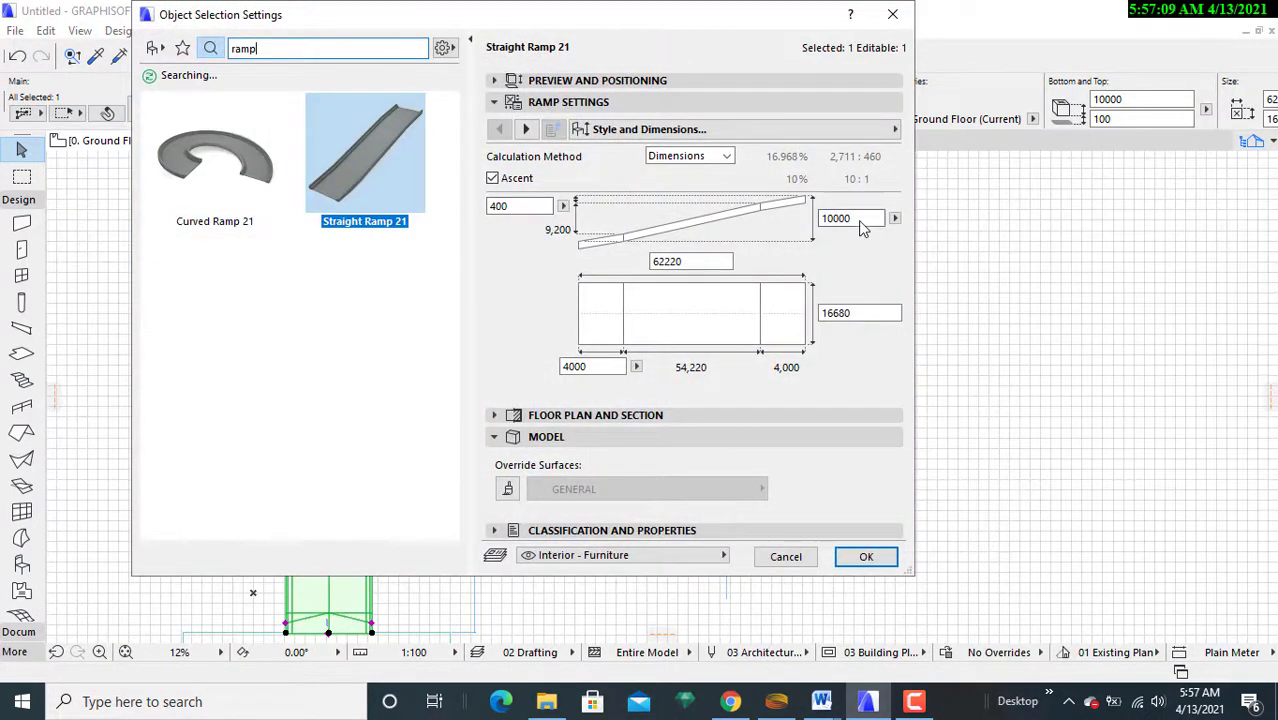
pyautogui.click(860, 219)
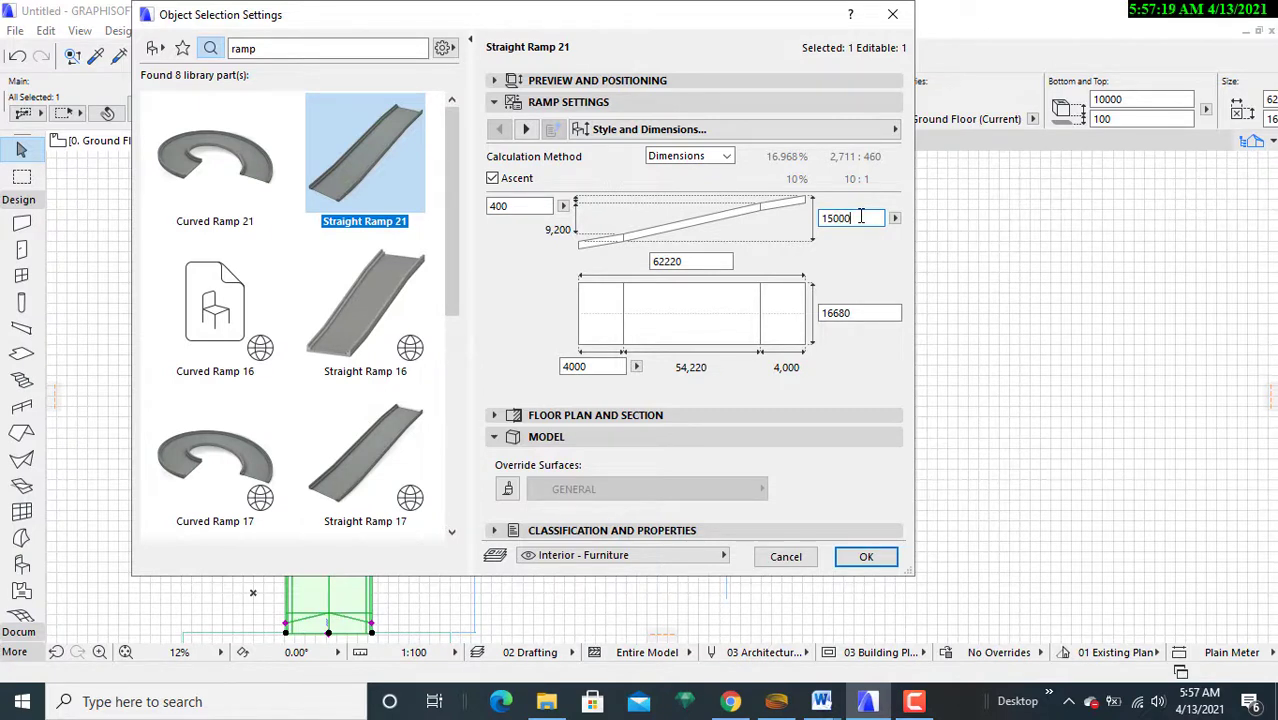
pyautogui.press('Return')
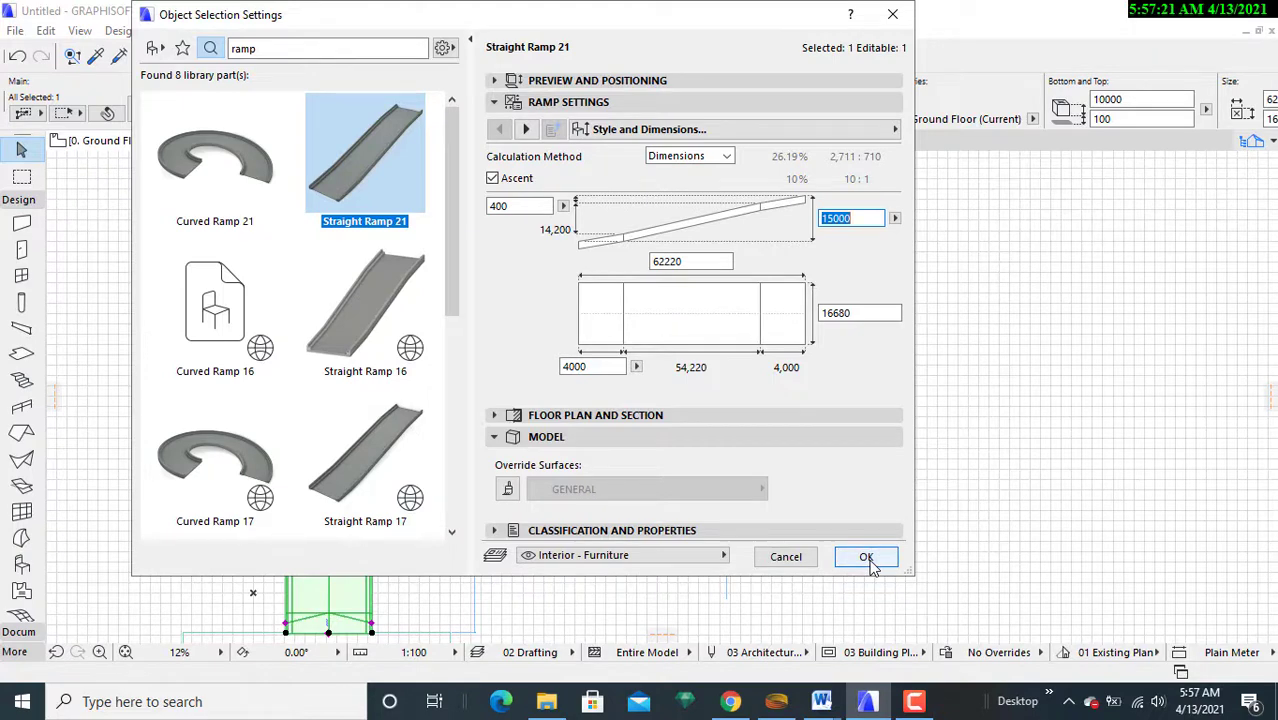
pyautogui.click(870, 563)
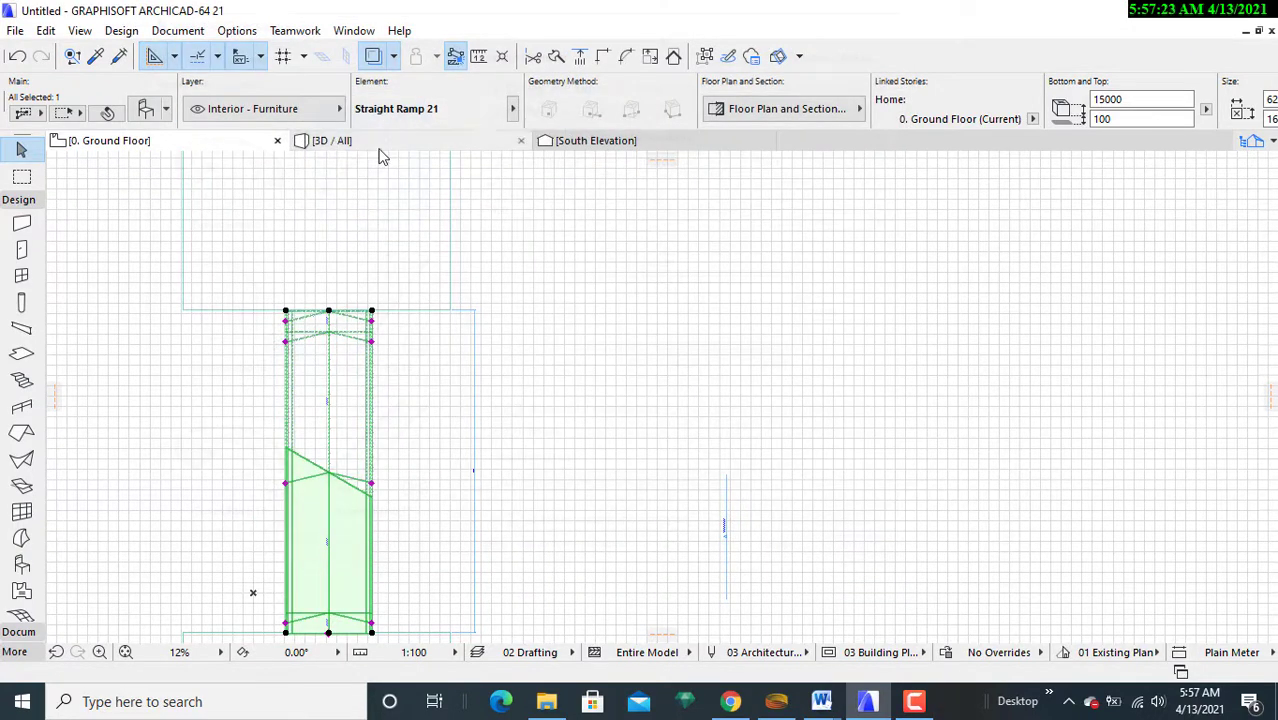
pyautogui.click(380, 147)
pyautogui.moveTo(596, 380)
pyautogui.mouseDown()
pyautogui.moveTo(588, 323)
pyautogui.moveTo(580, 371)
pyautogui.mouseUp()
pyautogui.moveTo(389, 292); pyautogui.dragTo(82, 334)
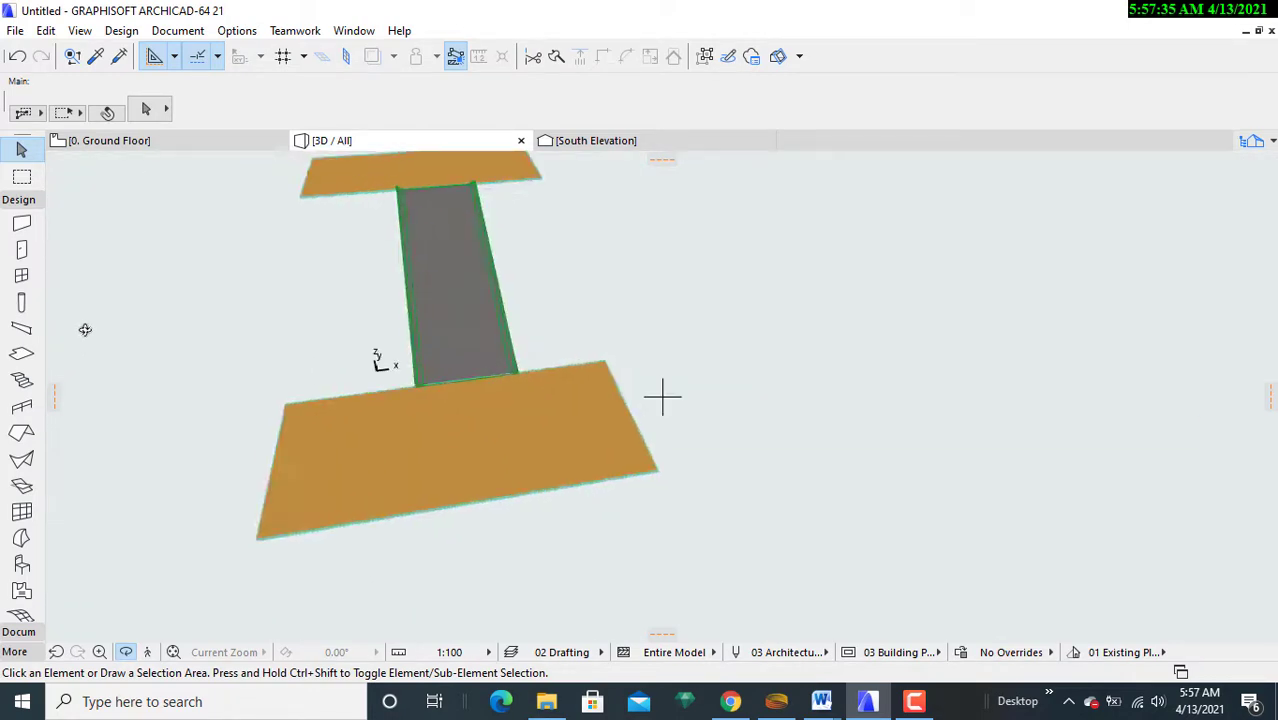
pyautogui.moveTo(267, 287); pyautogui.dragTo(277, 367)
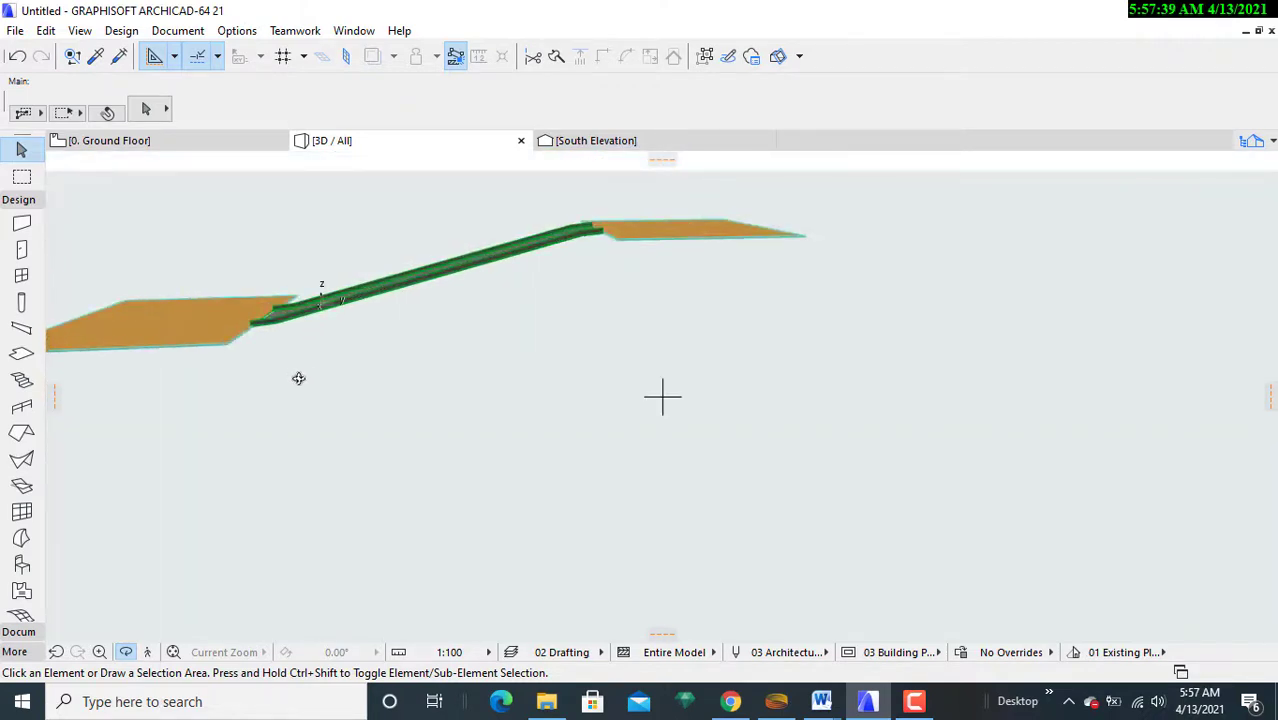
pyautogui.moveTo(337, 314); pyautogui.dragTo(366, 358)
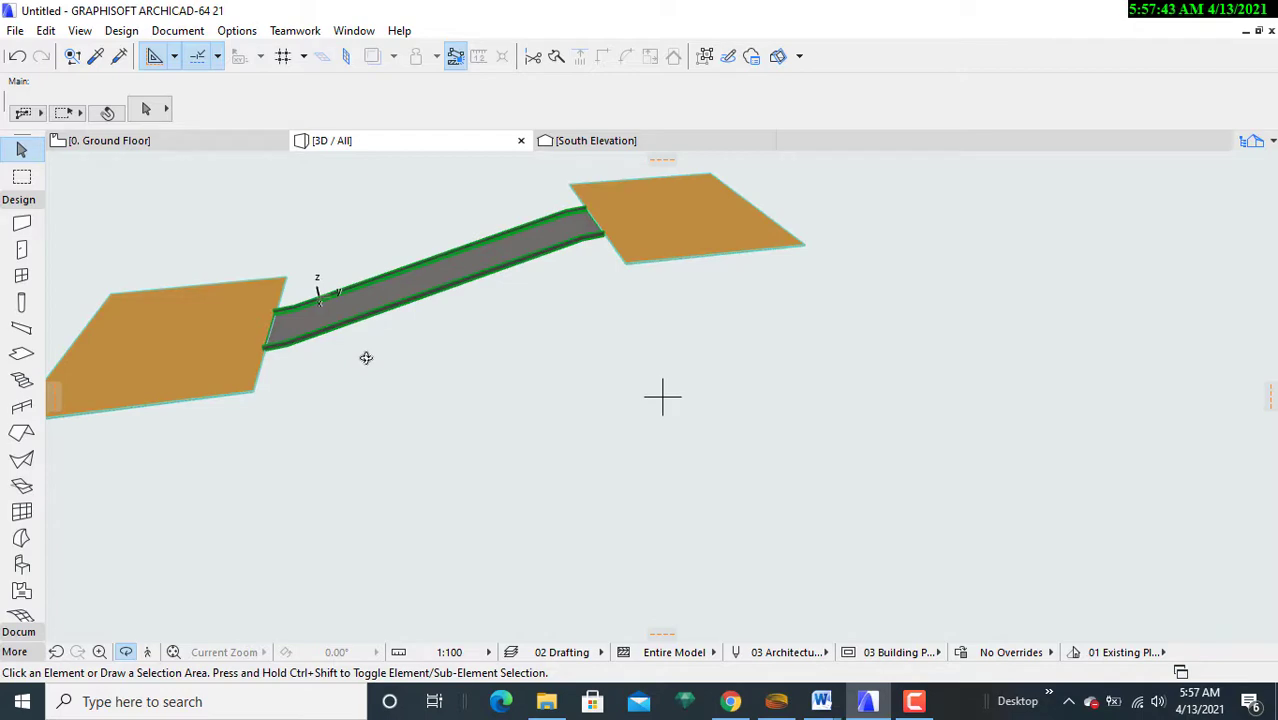
# - From the ground-floor plan, review the straight ramp's floor plan and section, model, and classification and properties settings
pyautogui.click(109, 140)
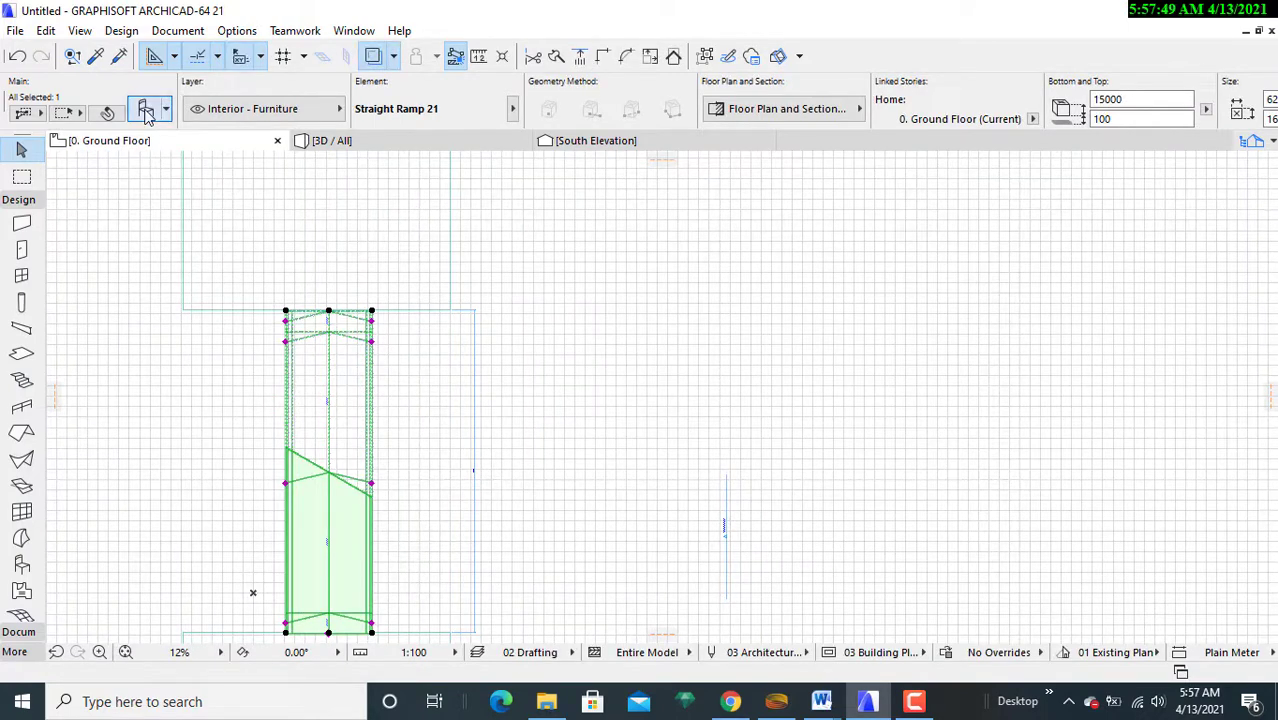
pyautogui.click(146, 113)
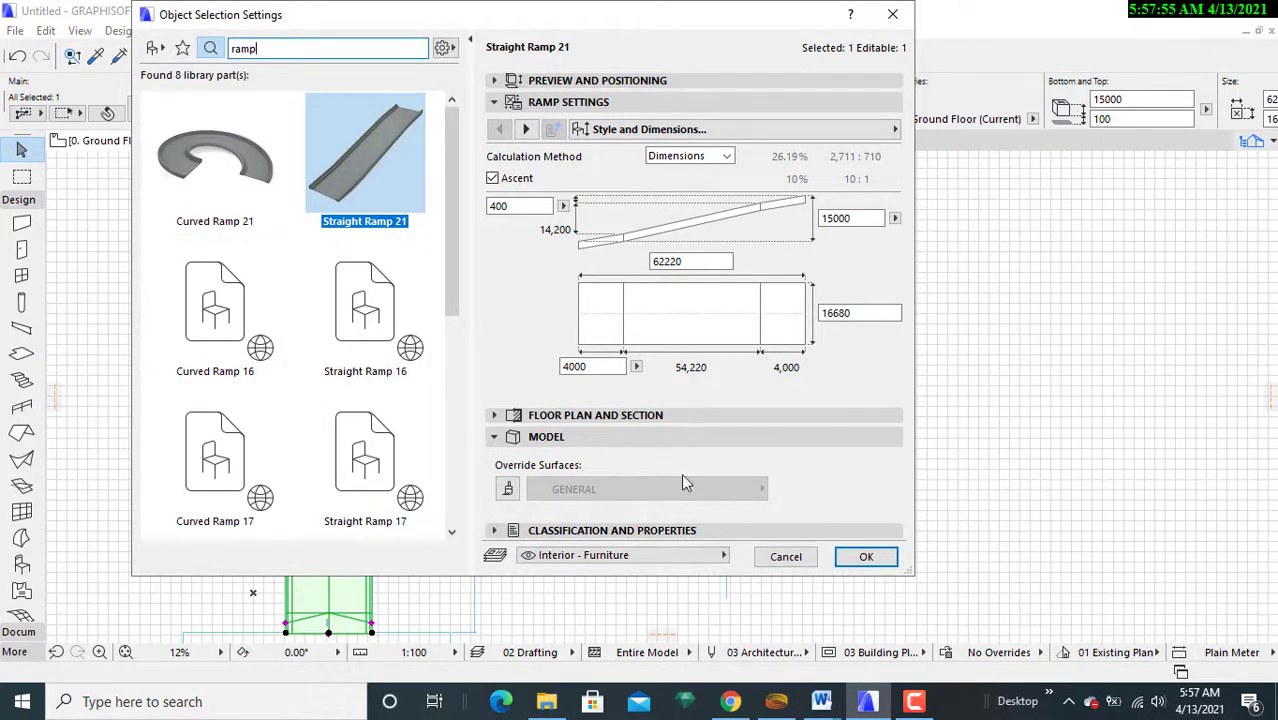
pyautogui.click(614, 415)
pyautogui.scroll(-2, 618, 486)
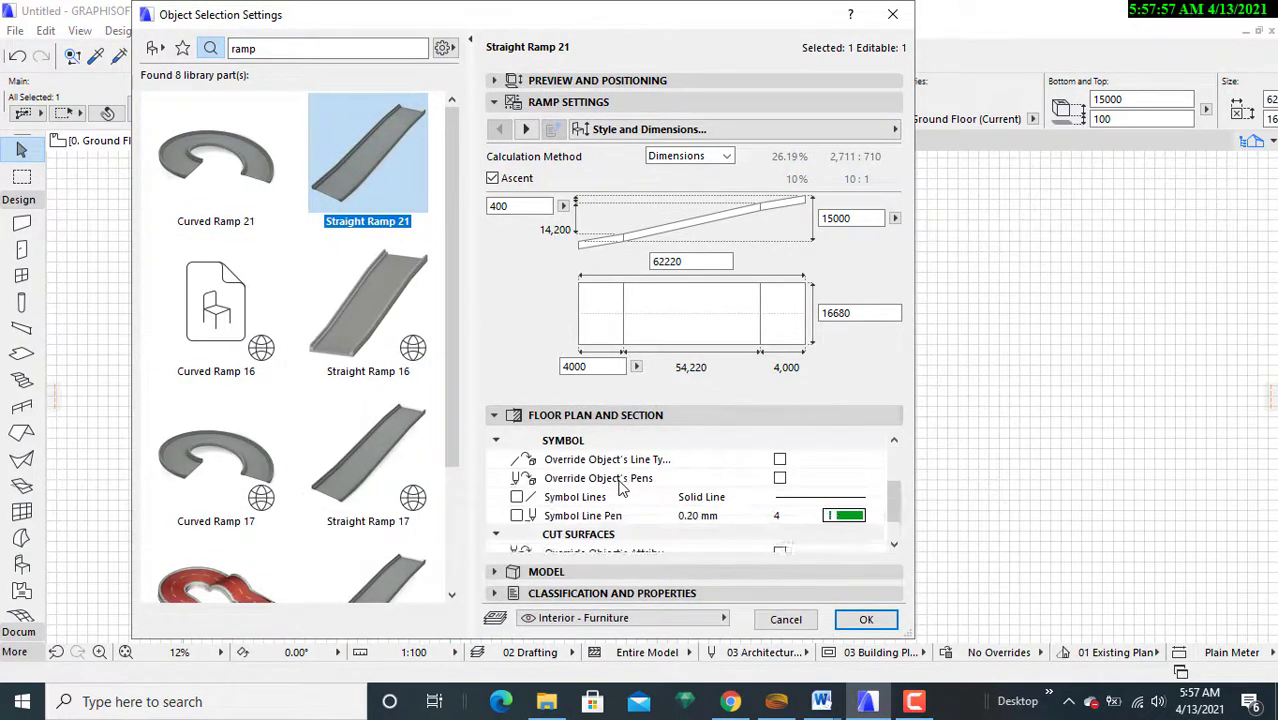
pyautogui.scroll(-3, 620, 484)
pyautogui.click(575, 571)
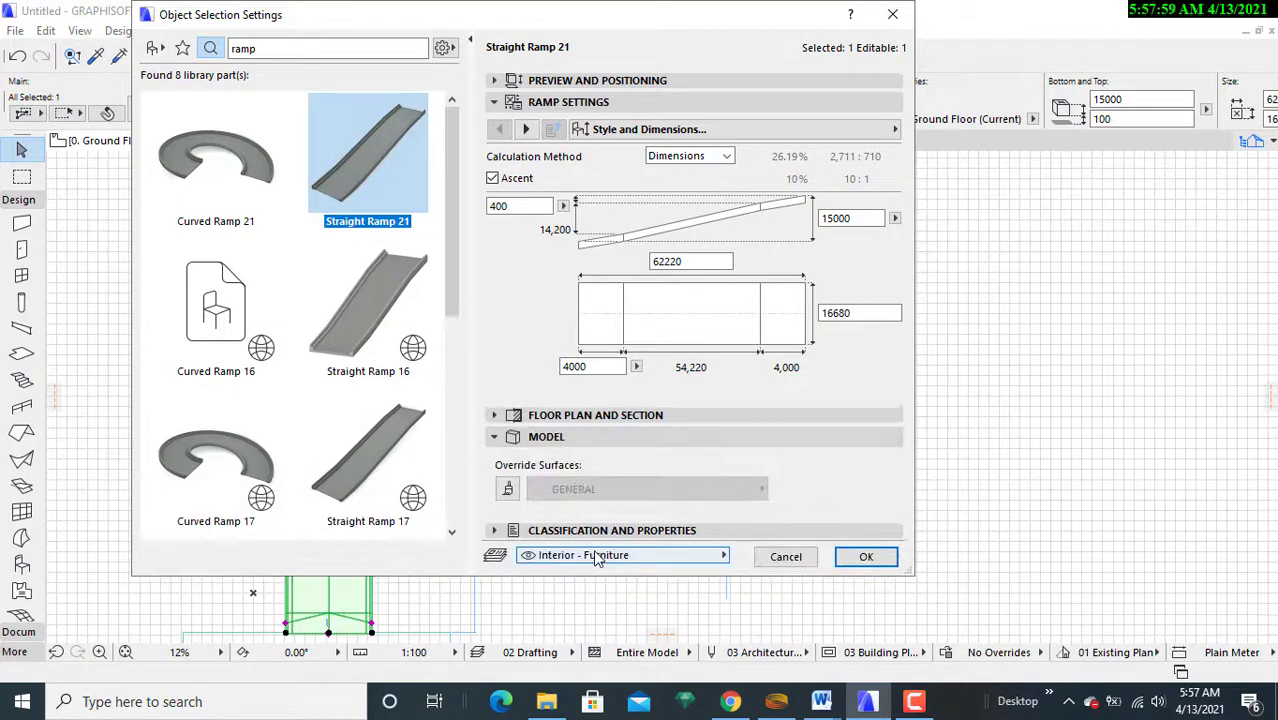
pyautogui.click(616, 531)
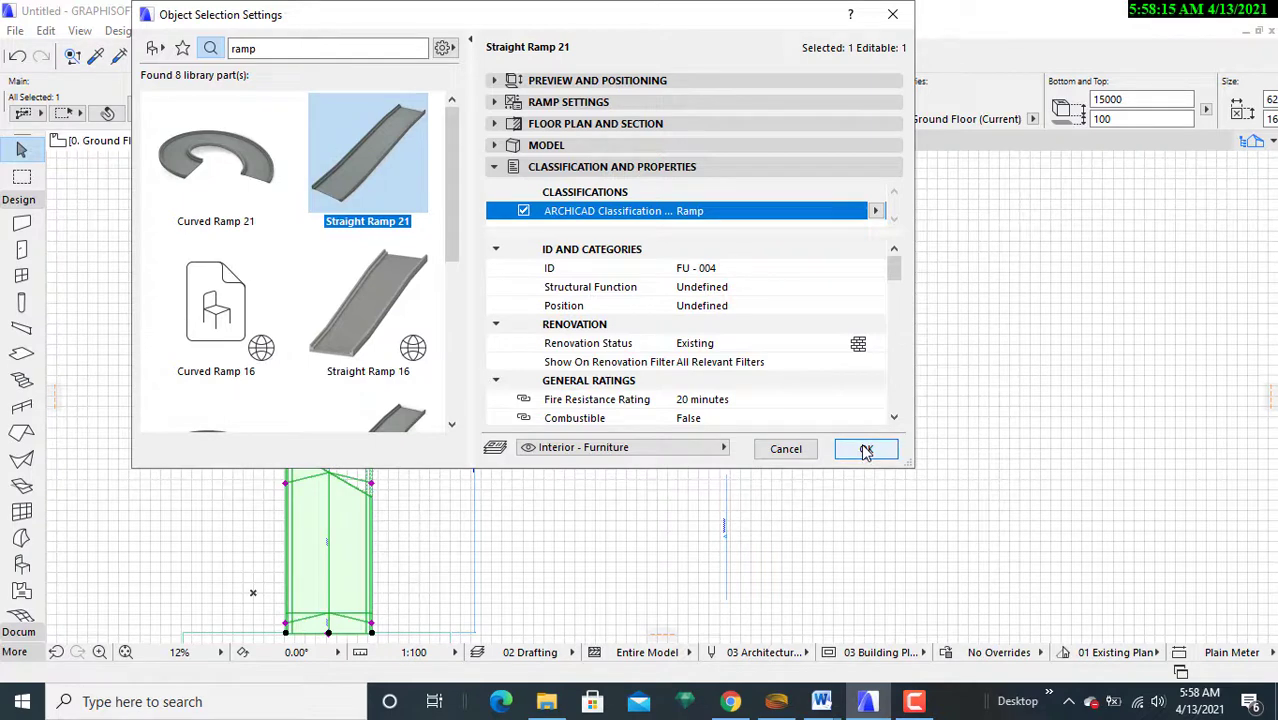
pyautogui.click(866, 451)
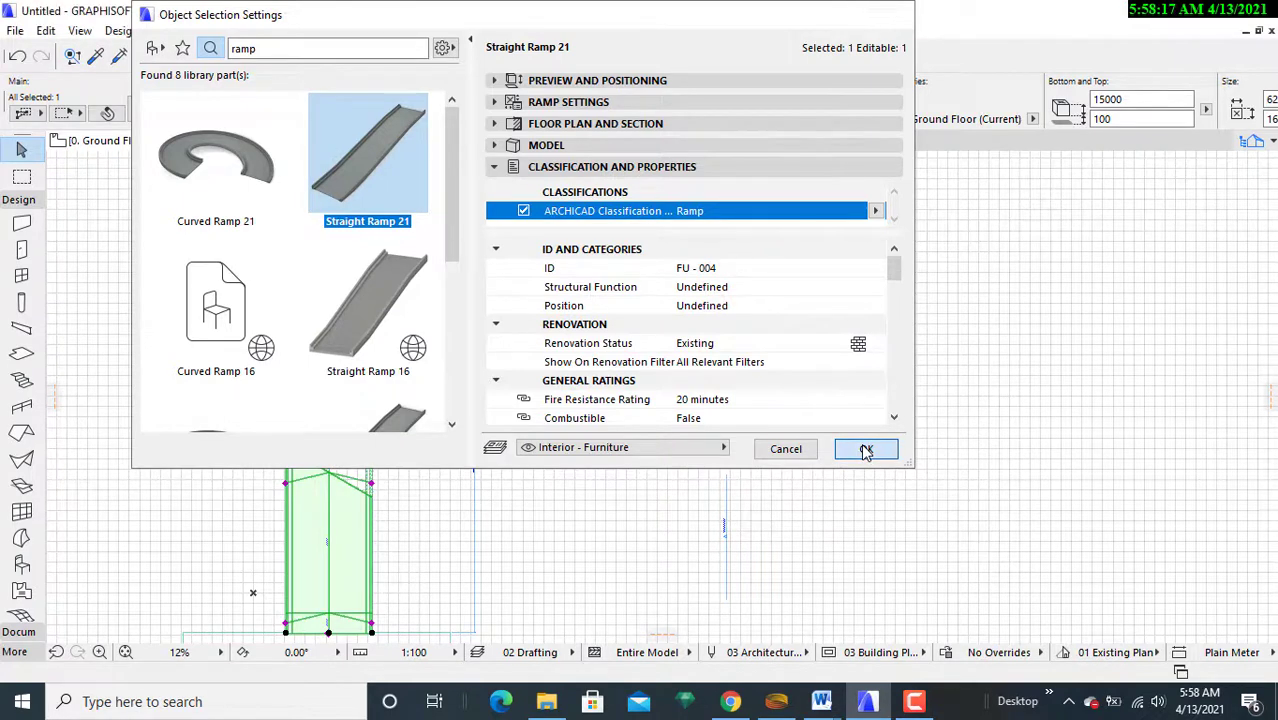
pyautogui.click(915, 700)
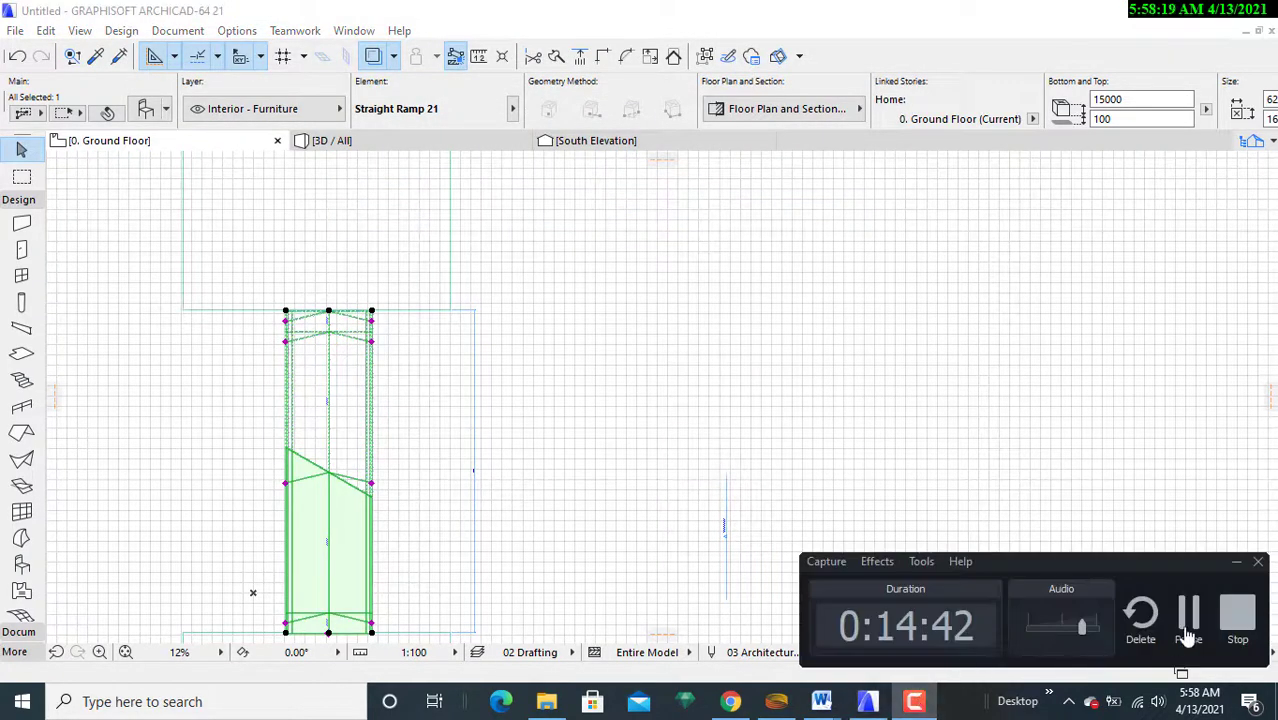